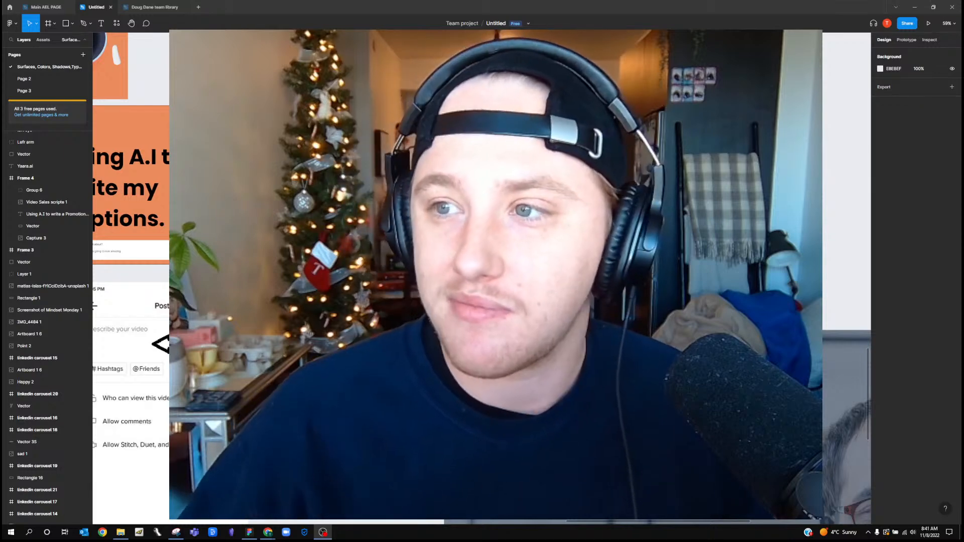
Close the File Explorer window and switch to the Yaara AI Video Sales Script tool in the browser
click(923, 8)
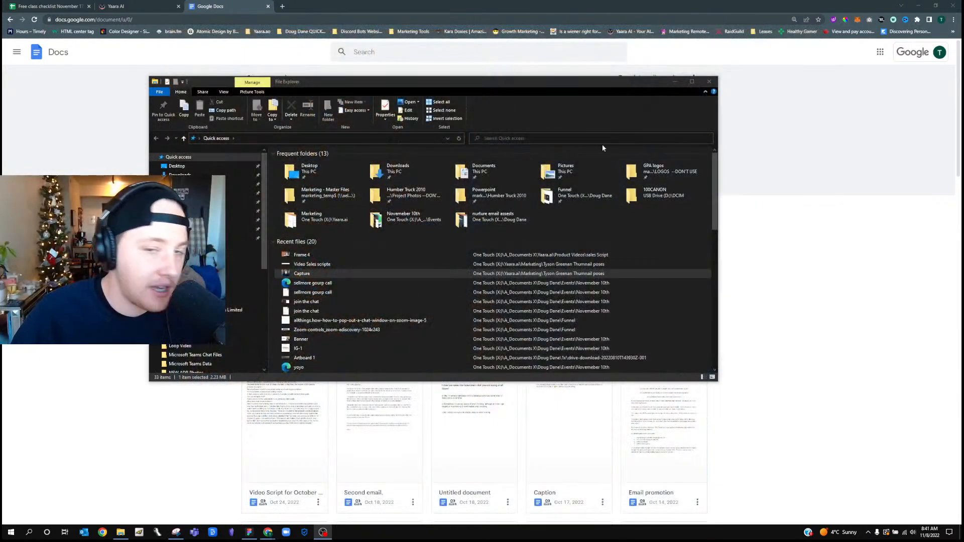
click(709, 82)
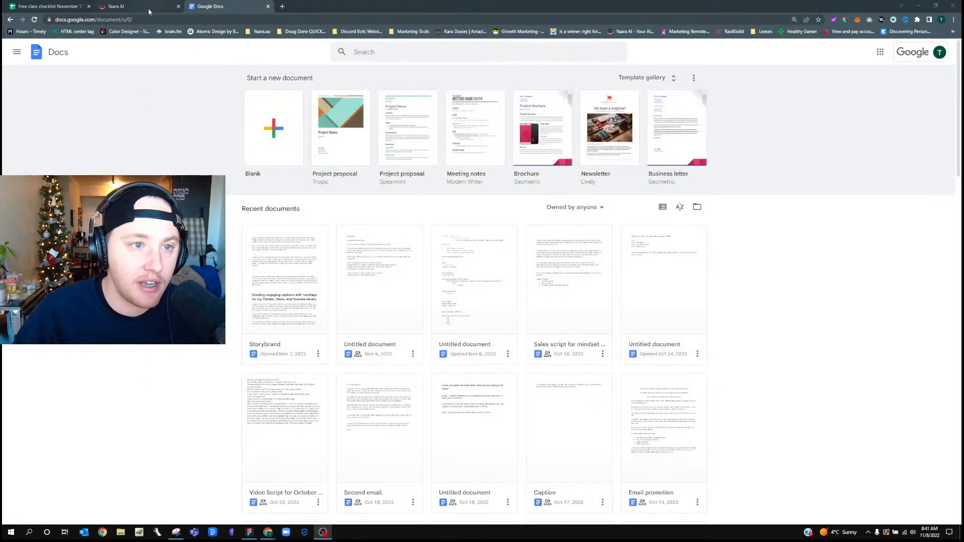
click(149, 9)
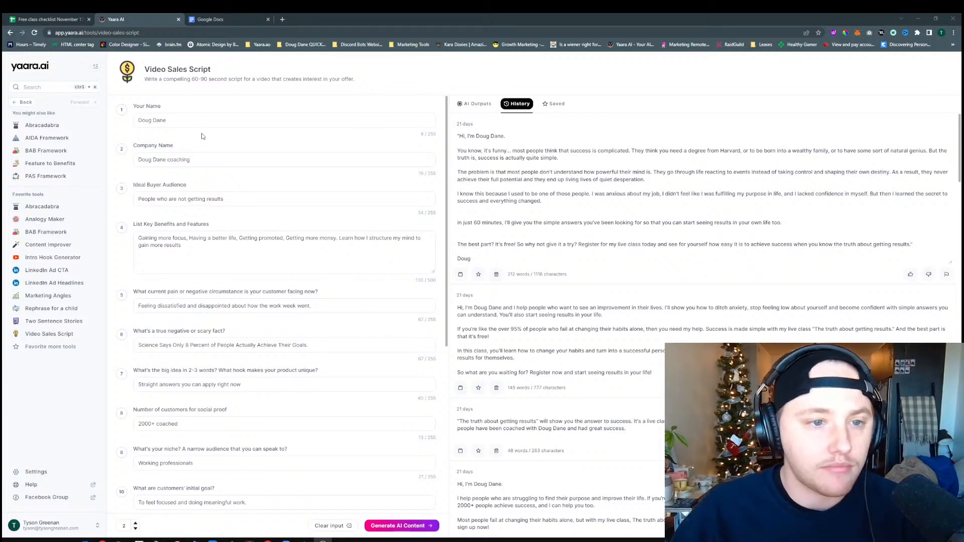
Capitalize the word "Coaching" in the Company Name field of the Video Sales Script form
click(206, 121)
click(207, 105)
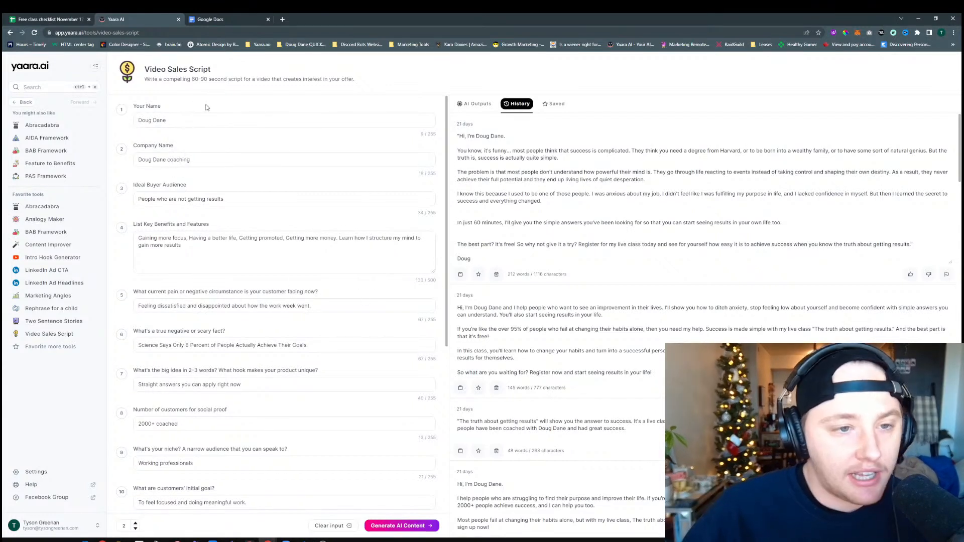
click(171, 121)
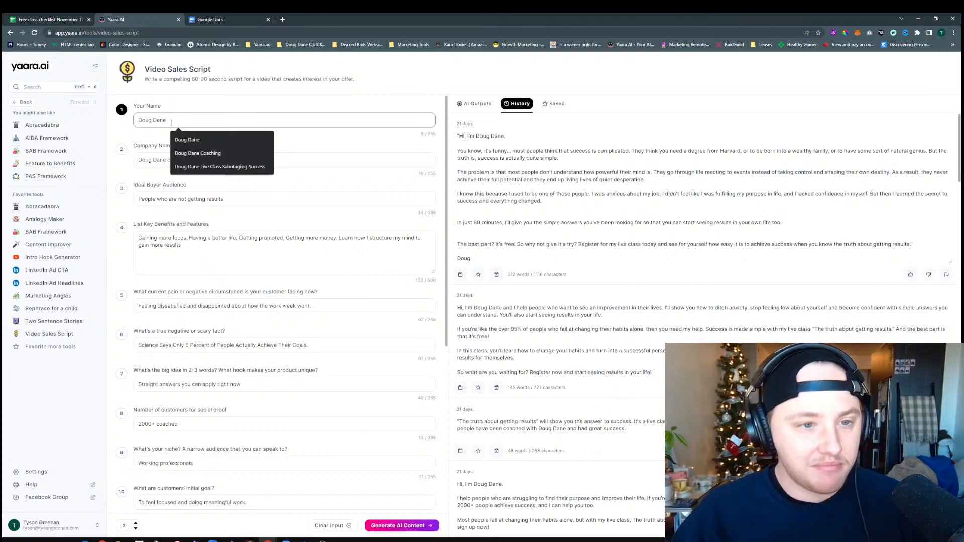
click(148, 129)
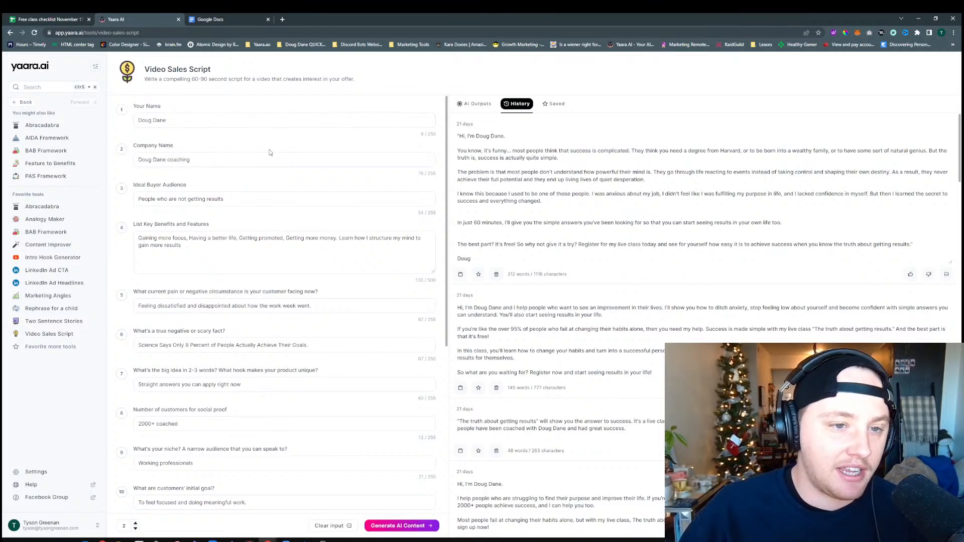
click(172, 159)
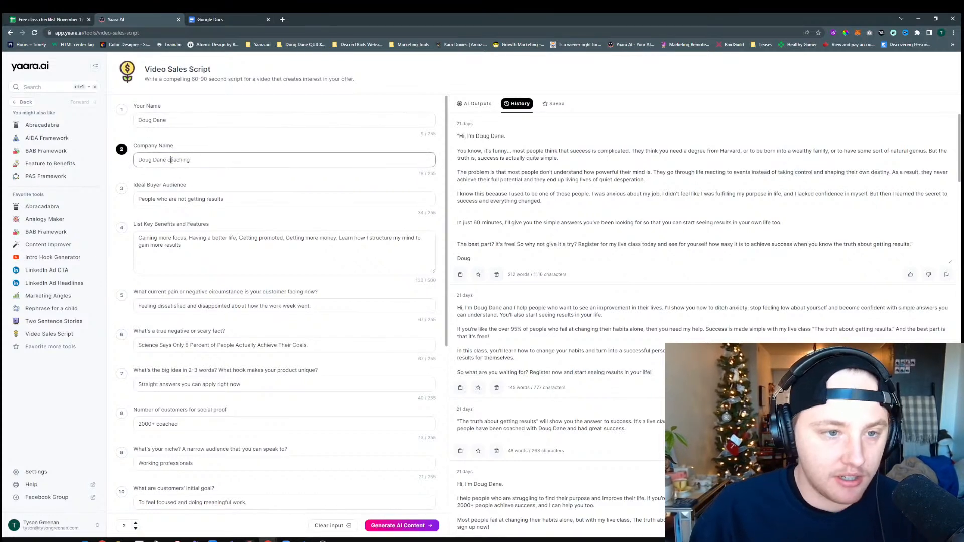
key(BackSpace)
click(268, 137)
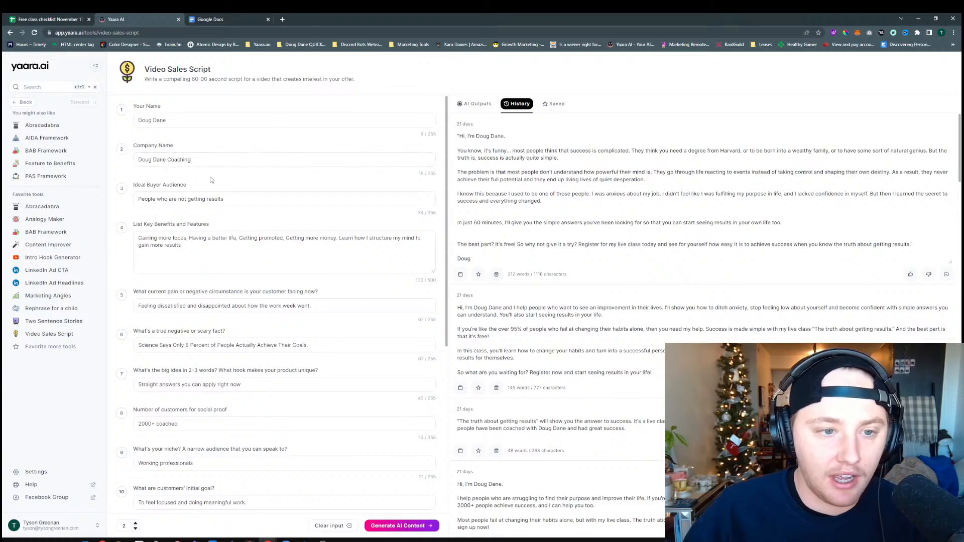
Clear the existing text from the Ideal Buyer Audience field
click(194, 199)
drag(233, 176, 226, 205)
click(227, 200)
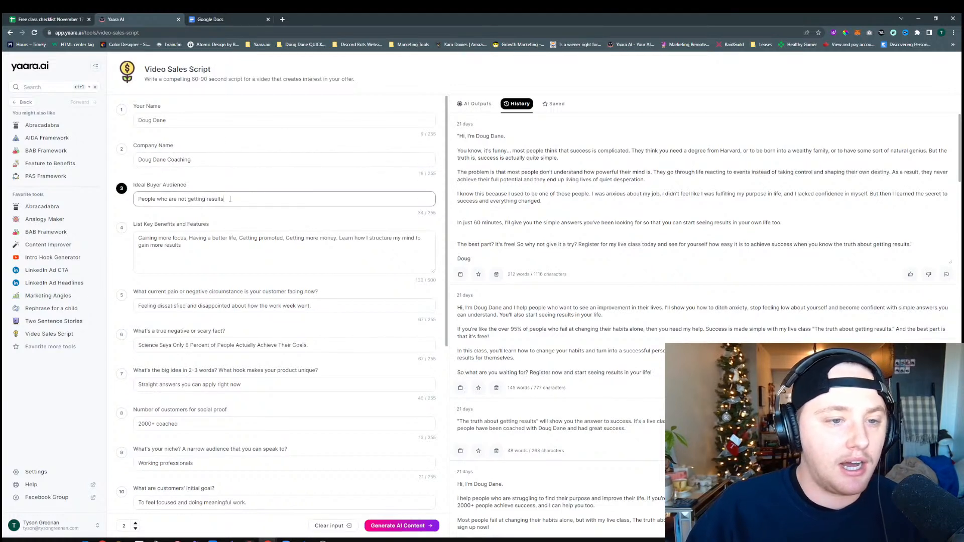
key(ctrl+a)
key(BackSpace)
text(Sa)
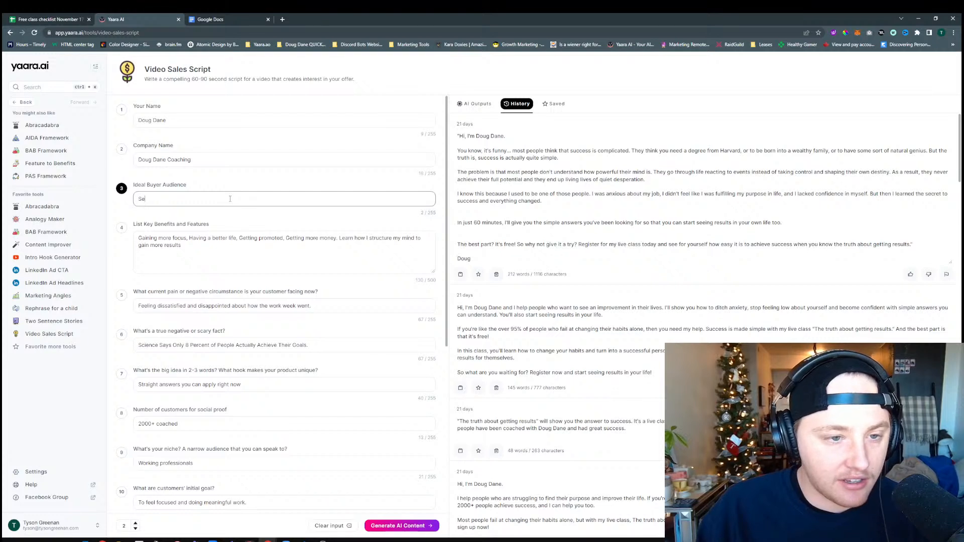
text(le)
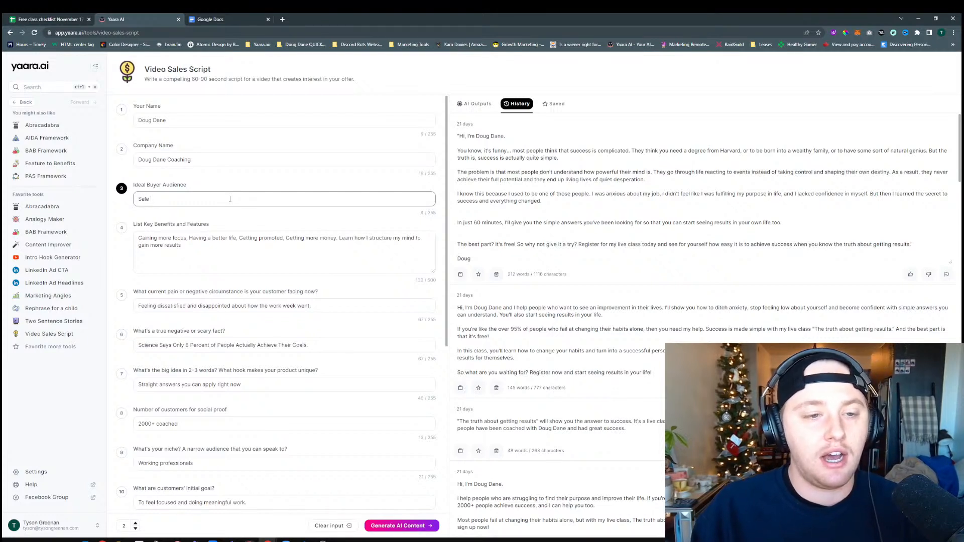
key(BackSpace)
key(BackSpace)
key(BackSpace)
key(BackSpace)
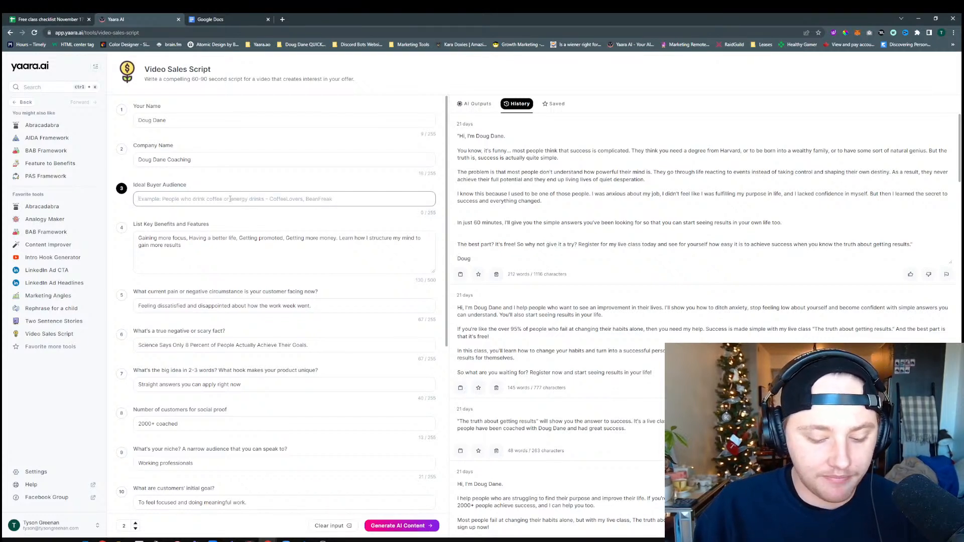
Enter "Freelancers, Coaches, solopeurers" as the ideal buyer audience
text(Free)
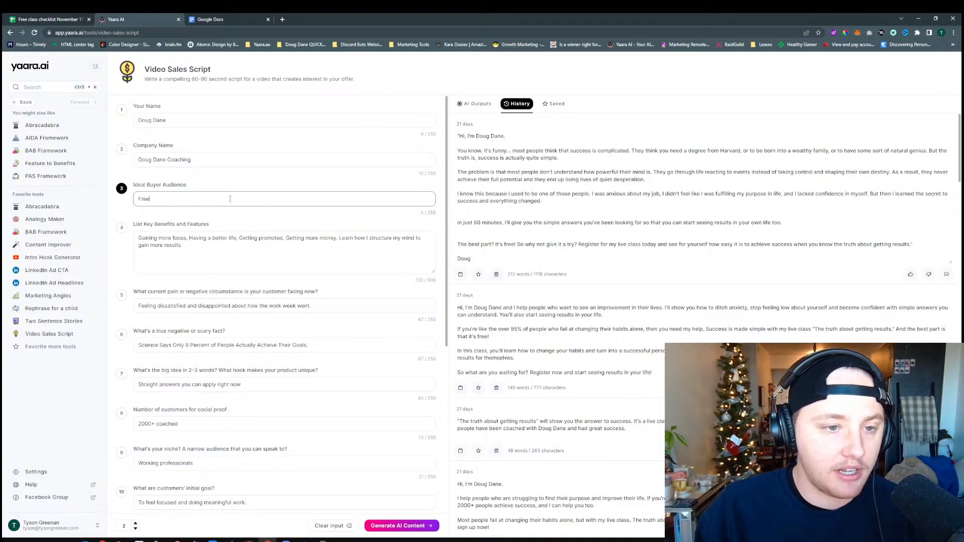
text(lancers, Coaches, sol)
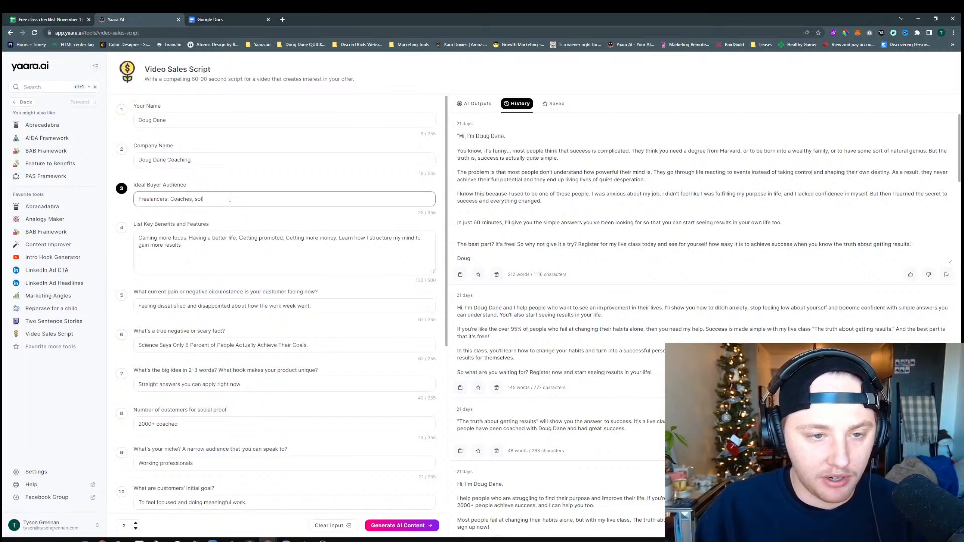
text(urers)
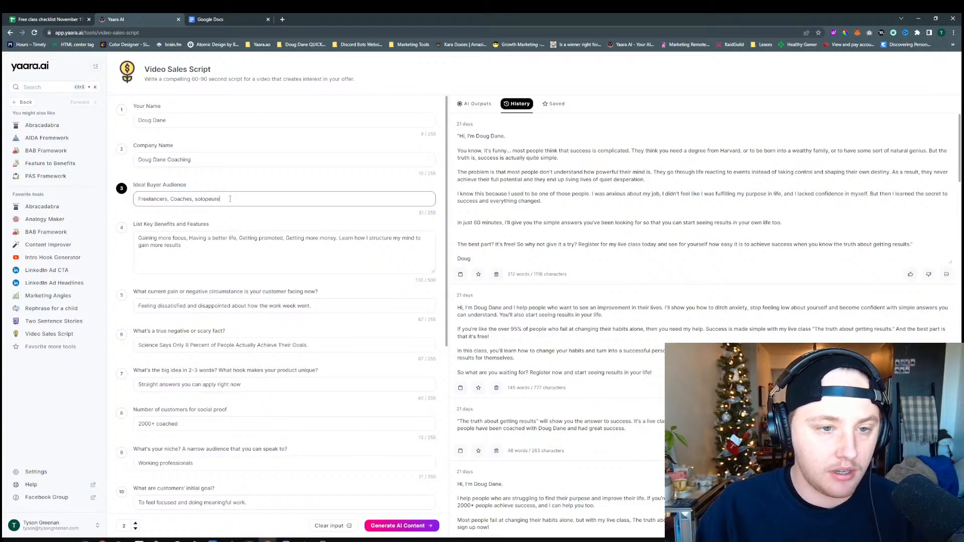
Copy the audience text, search the web for it in a new tab, and follow the suggested spelling "solo peuters"
key(ctrl+a)
key(ctrl+c)
click(283, 19)
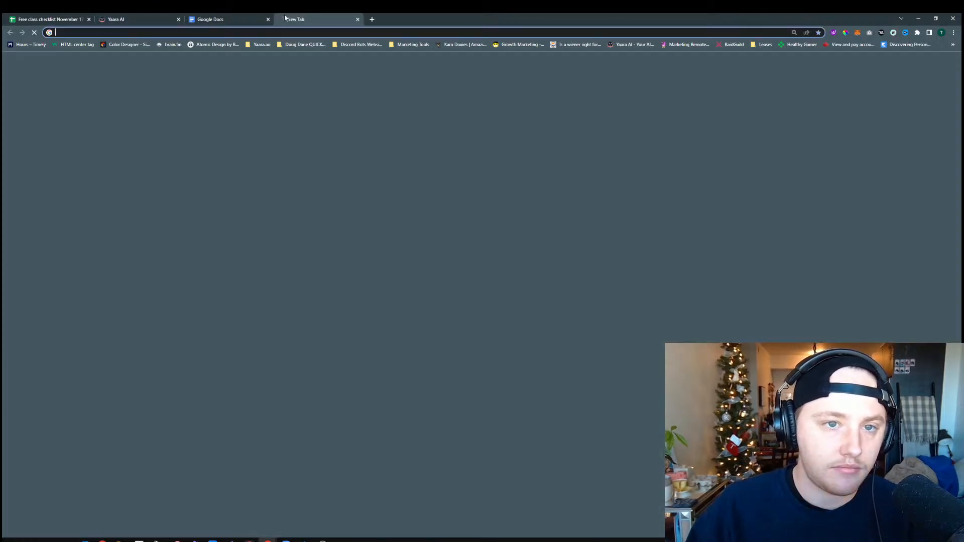
key(ctrl+v)
key(Return)
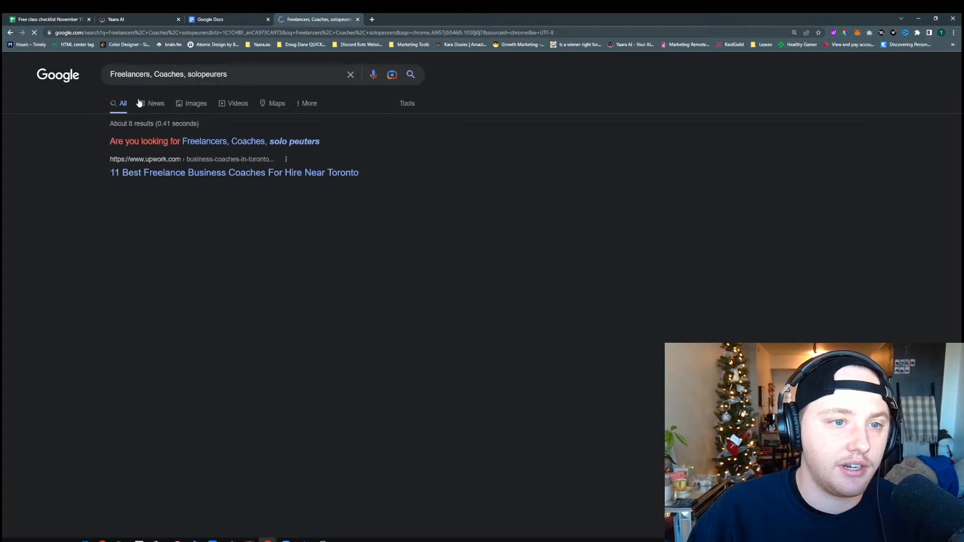
click(280, 145)
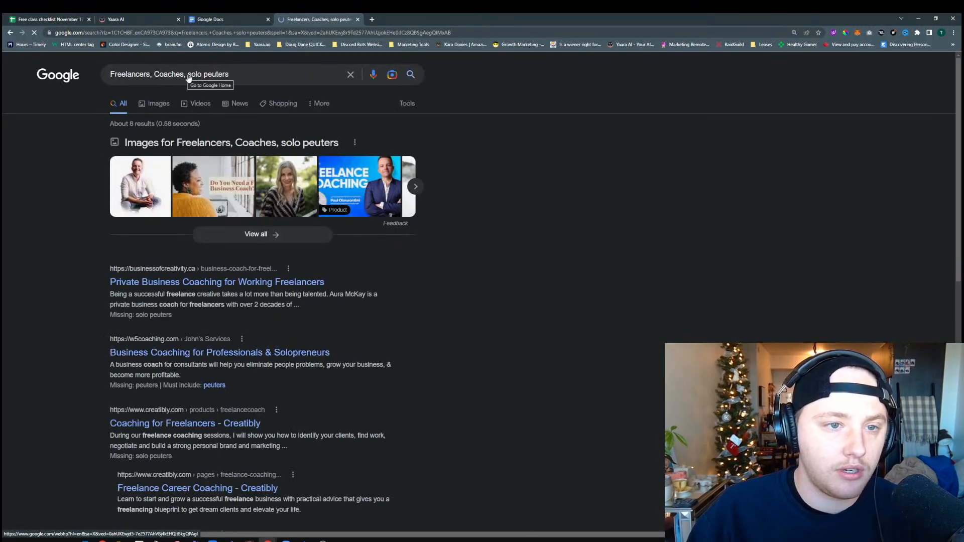
Narrow the web search to "solo peuters" and repeat it with the single word "solopeuters"
drag(187, 75, 75, 81)
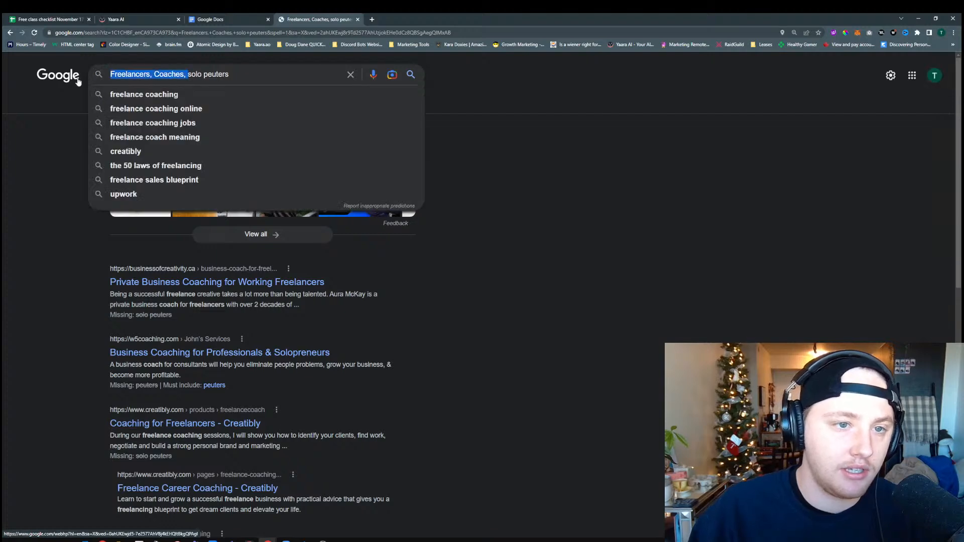
key(BackSpace)
click(166, 75)
key(Return)
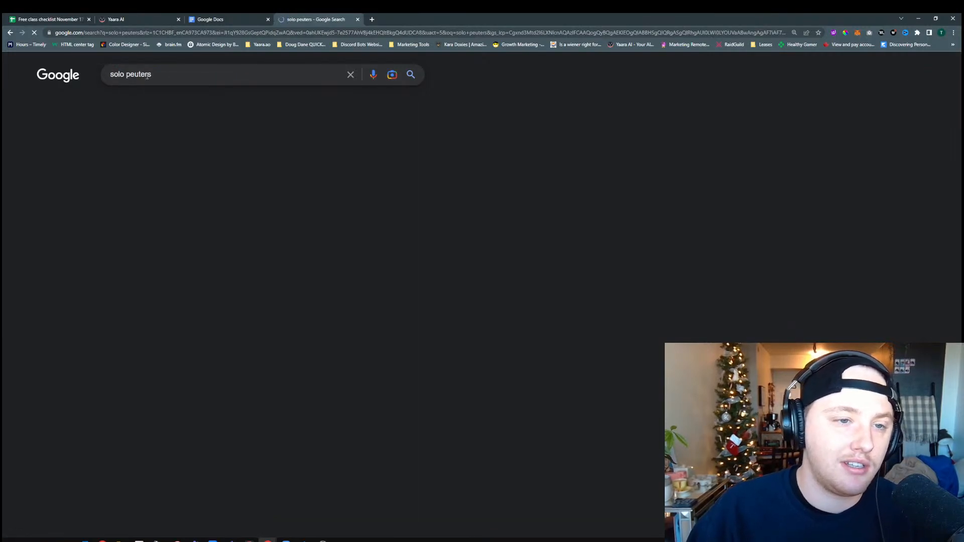
click(128, 74)
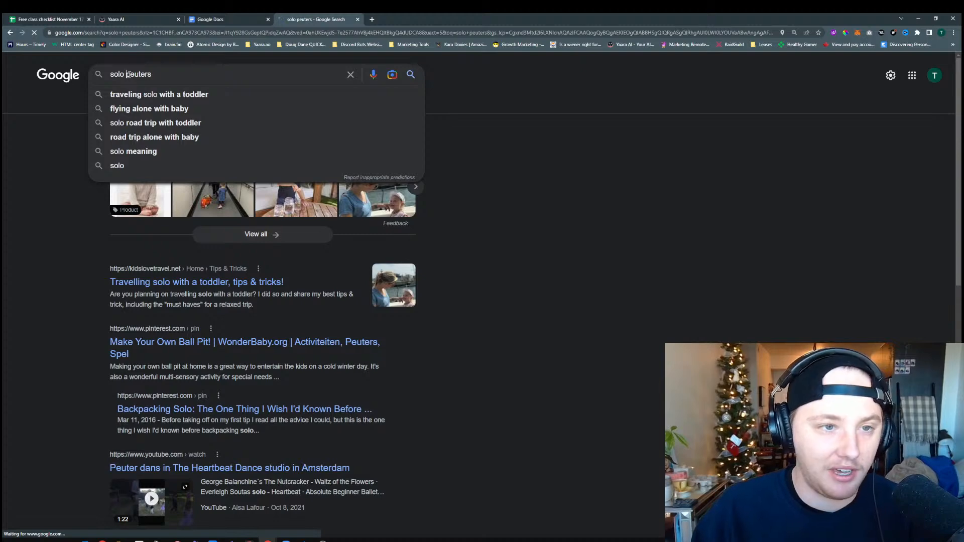
key(BackSpace)
key(Return)
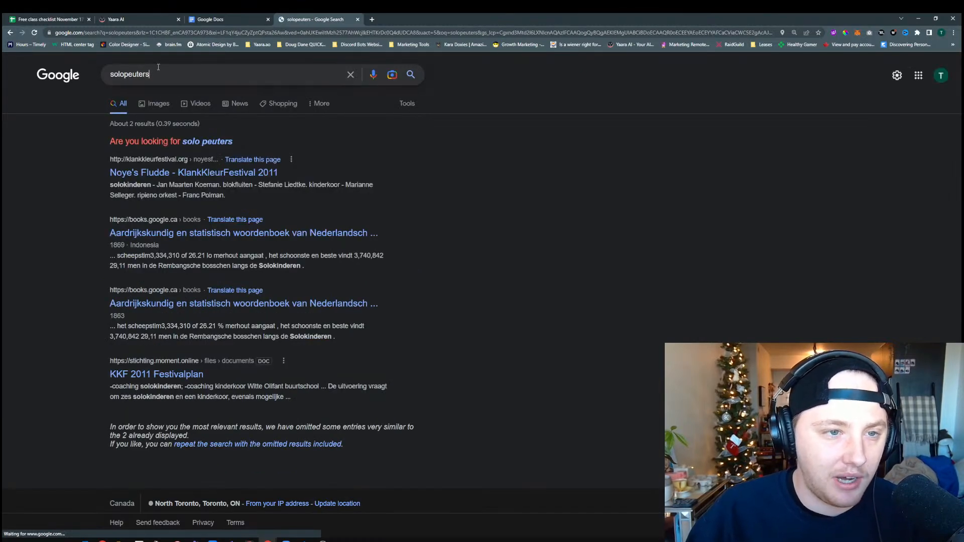
Look up the correct term by searching for the suggested "solo entrepreneur", and close the search tab
double_click(159, 71)
key(BackSpace)
text(solo)
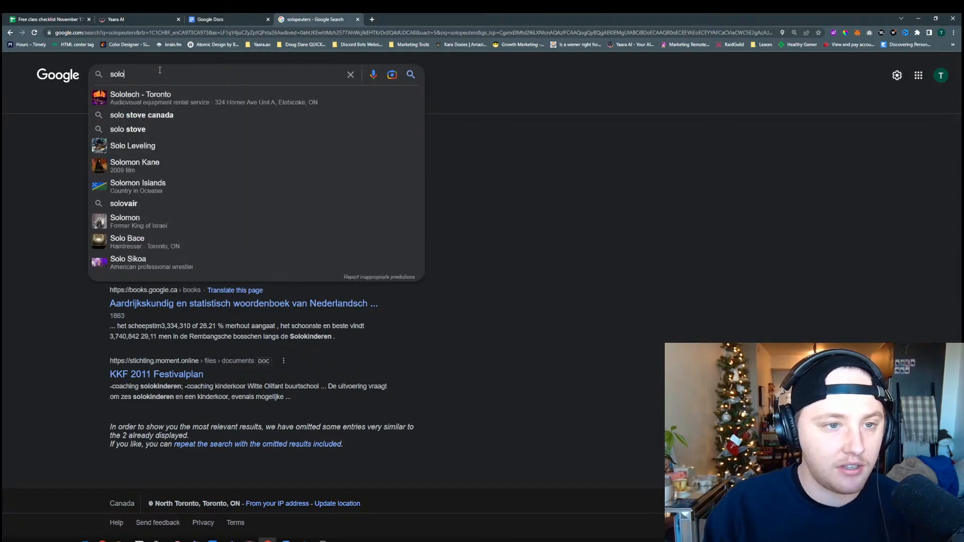
text(en)
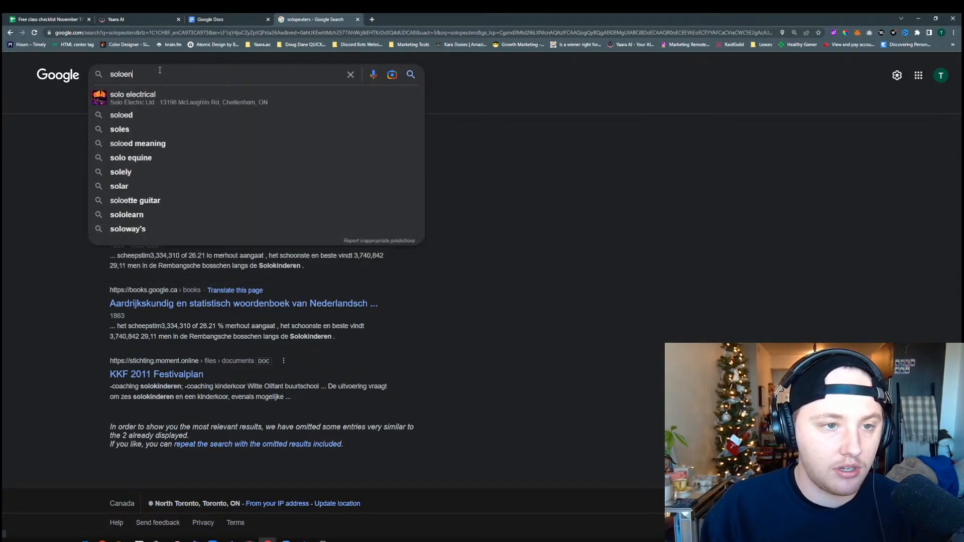
text(tp)
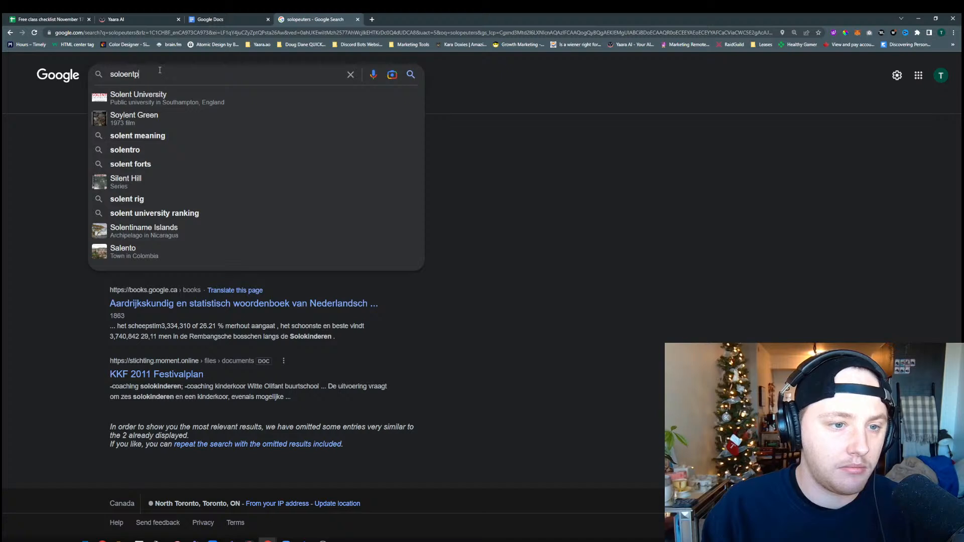
text(u)
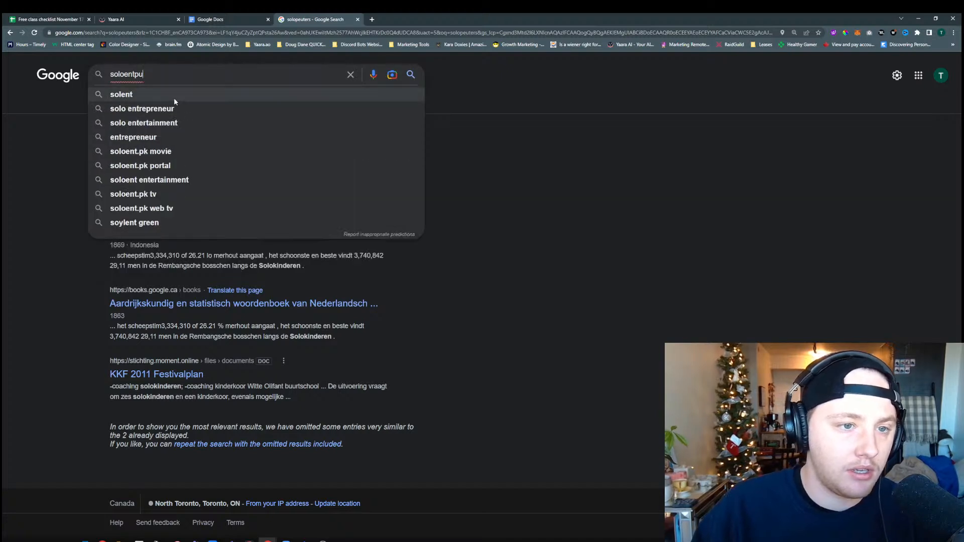
click(174, 107)
click(176, 74)
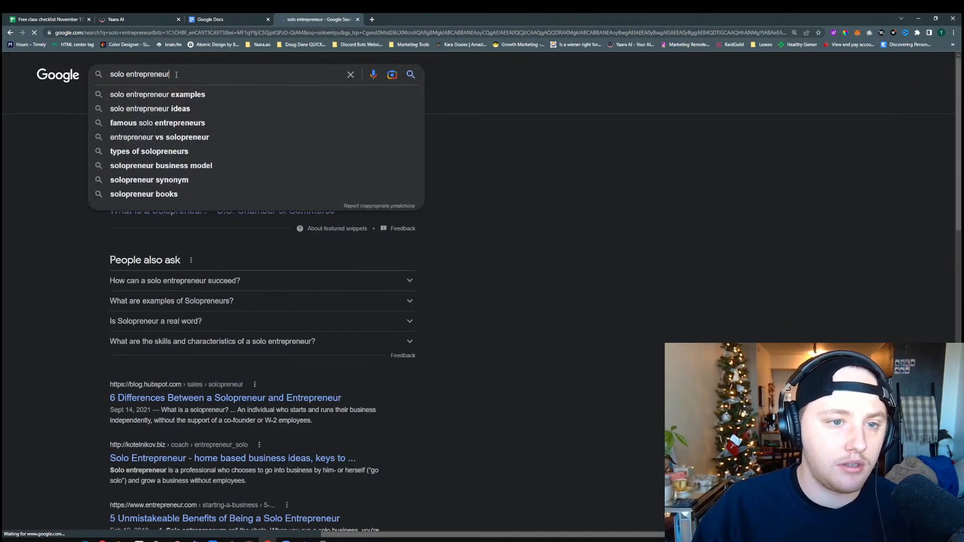
triple_click(177, 75)
key(ctrl+w)
Replace "solopeurers" with "solo entrepreneur" in the Ideal Buyer Audience field
triple_click(225, 203)
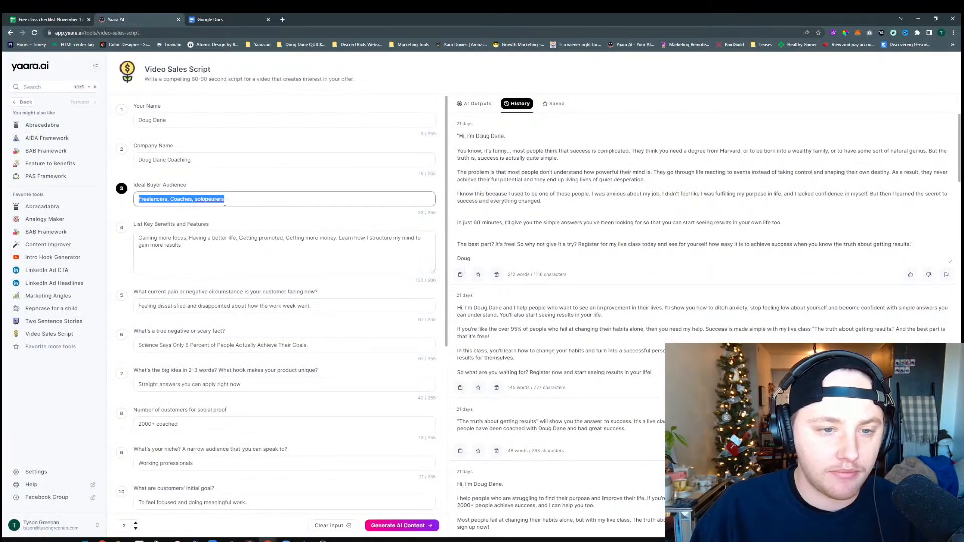
click(240, 199)
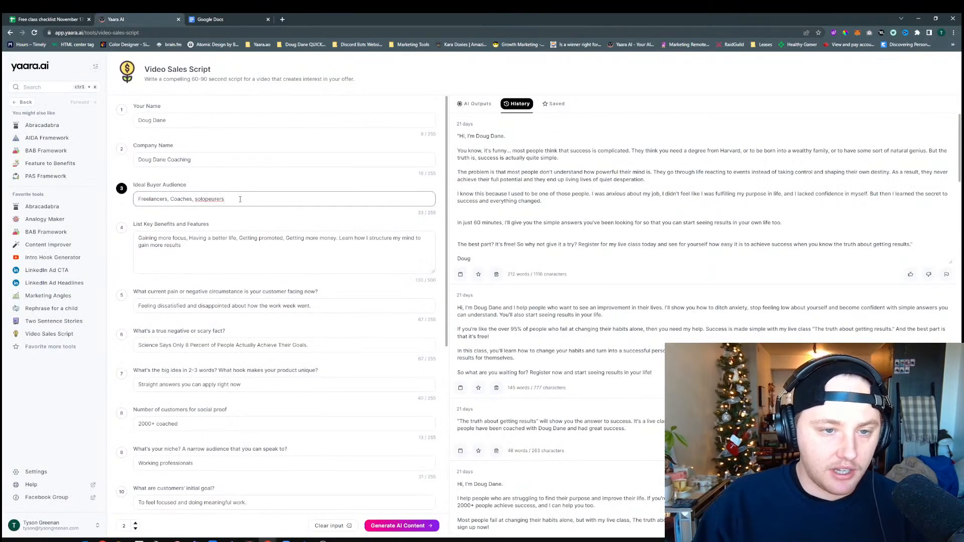
key(BackSpace)
key(BackSpace)
key(BackSpace)
key(BackSpace)
key(BackSpace)
key(BackSpace)
key(BackSpace)
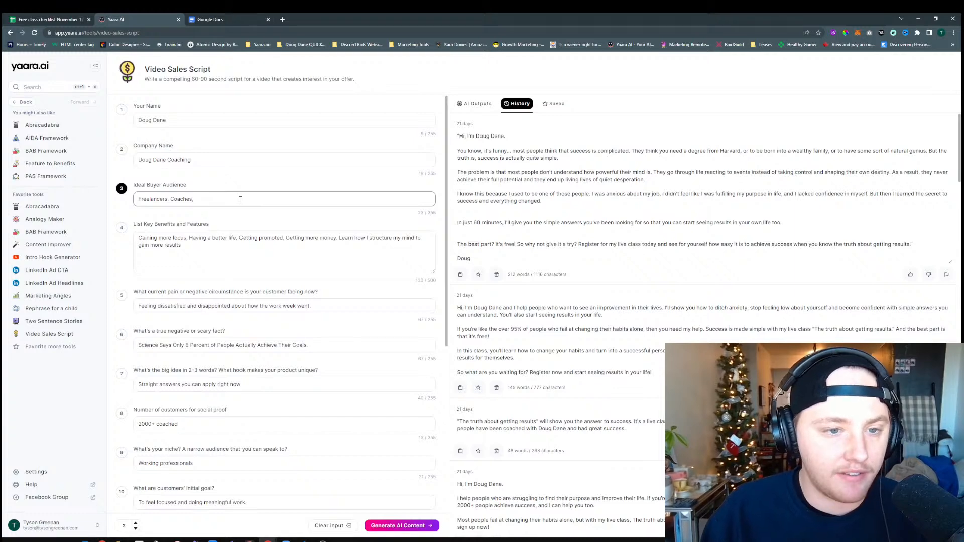
text(entrepreneur)
Add ", Sales people." to the end of the ideal buyer audience list
click(249, 196)
text(, )
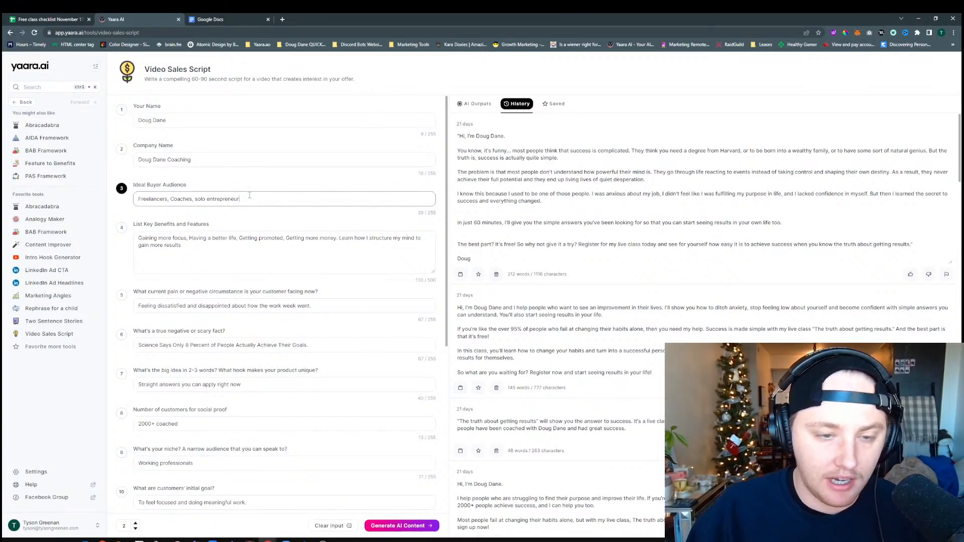
text(Sa)
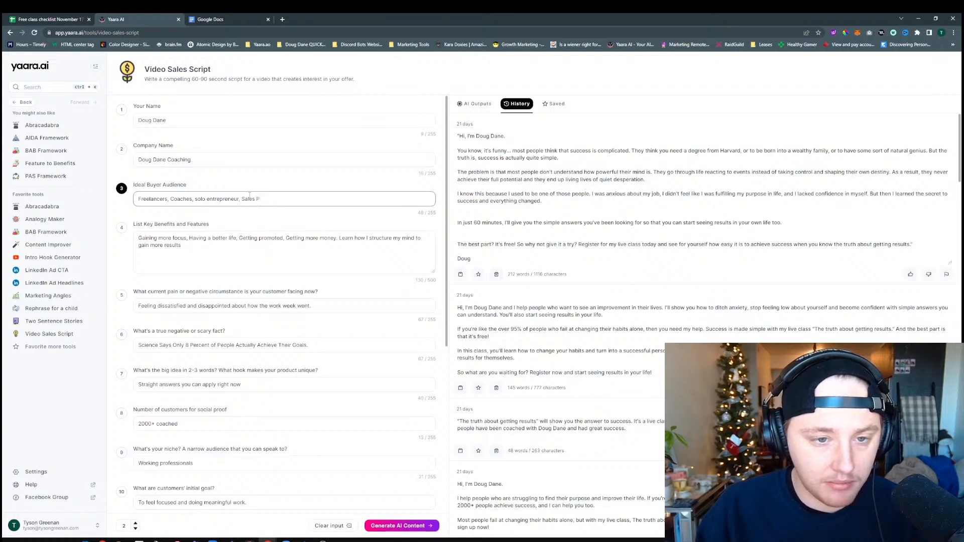
text(les people.)
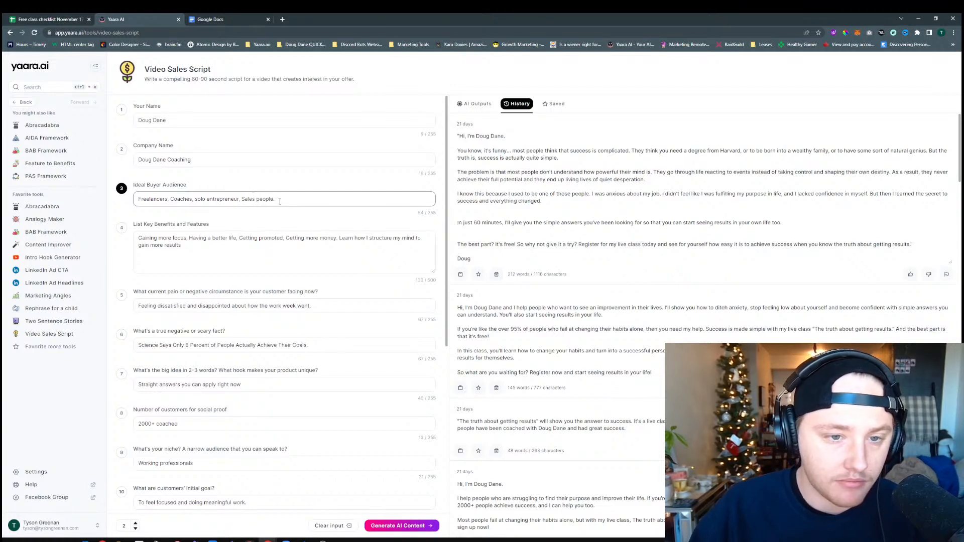
Switch to Google Docs and open the untitled recent document dated Nov 6, 2022
click(215, 246)
click(220, 223)
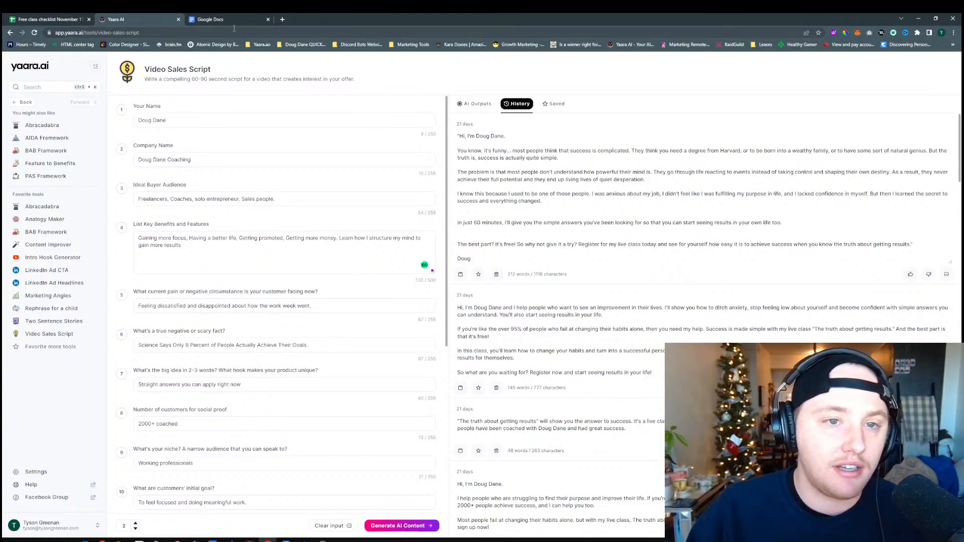
click(249, 21)
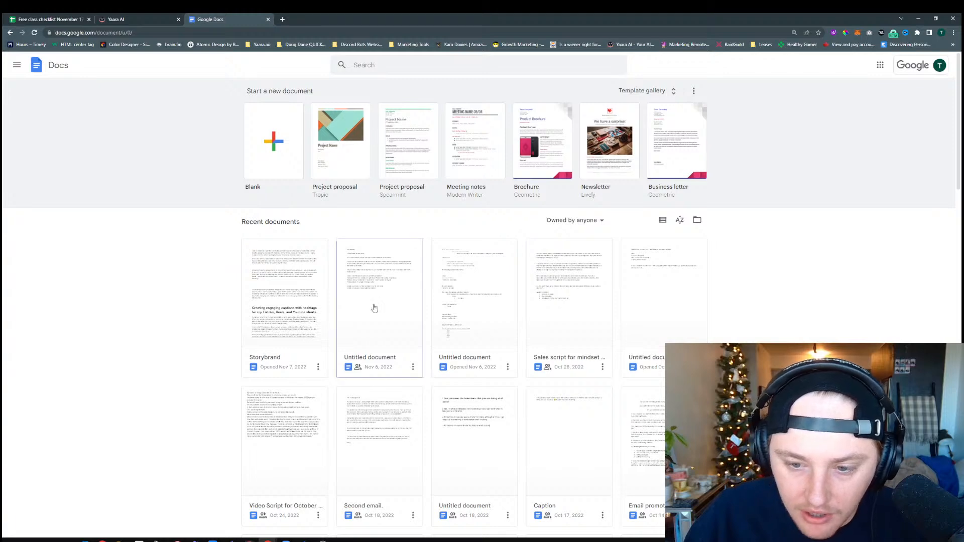
click(103, 20)
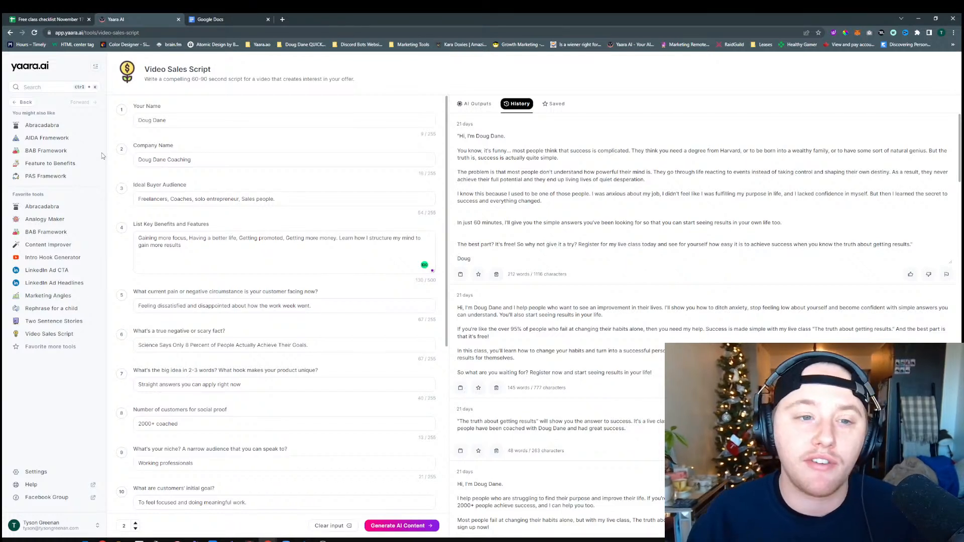
click(219, 21)
scroll(433, 370, down, 2)
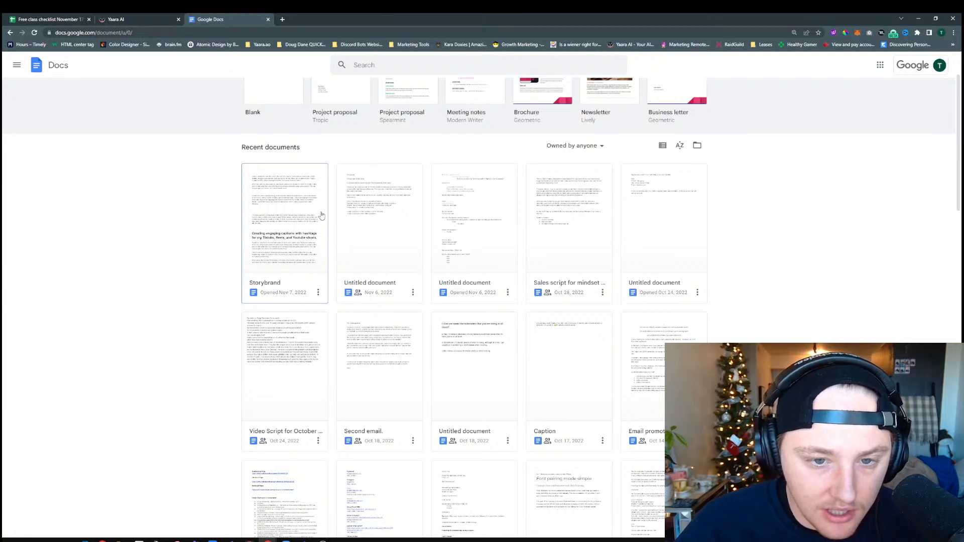
click(391, 218)
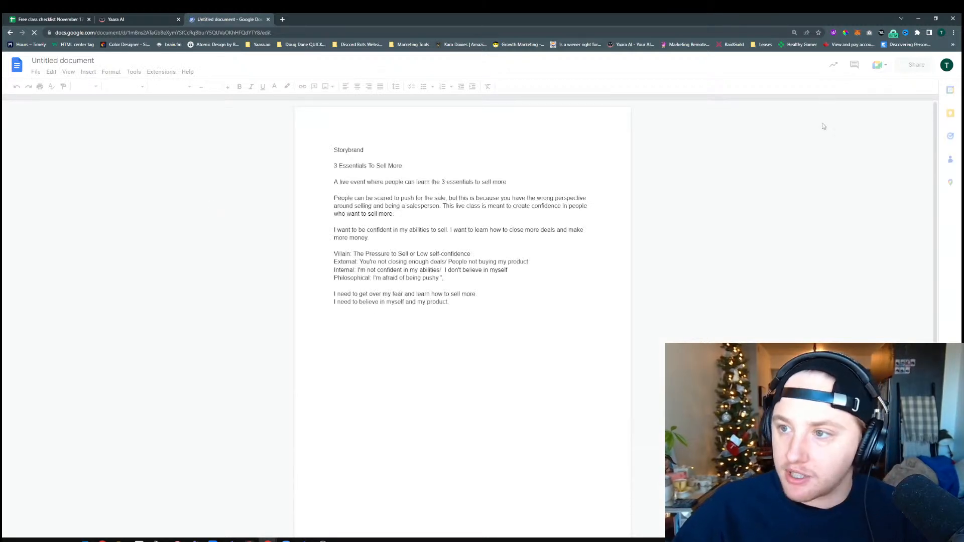
Enlarge the page and read the "3 Essentials To Sell More" heading, the live event summary and the paragraph about being scared to sell
click(954, 32)
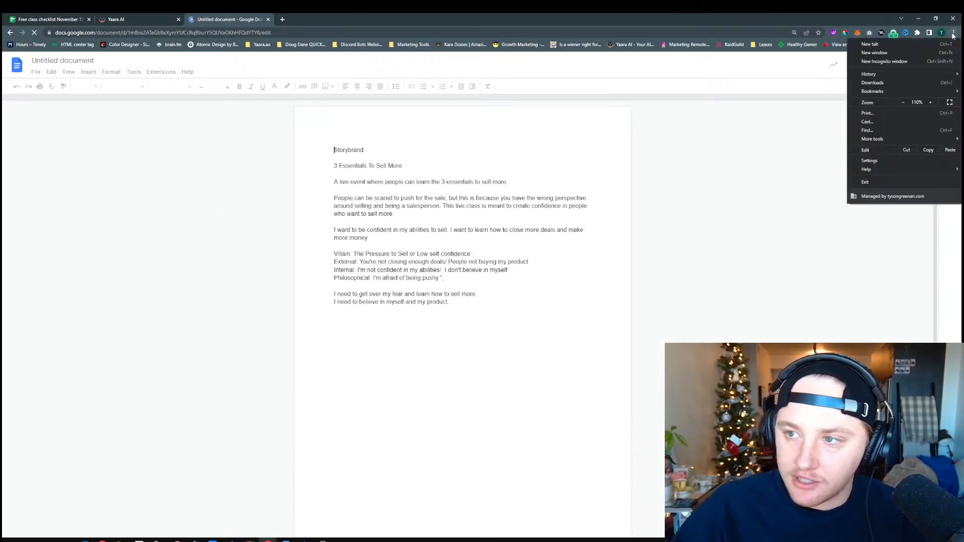
click(936, 102)
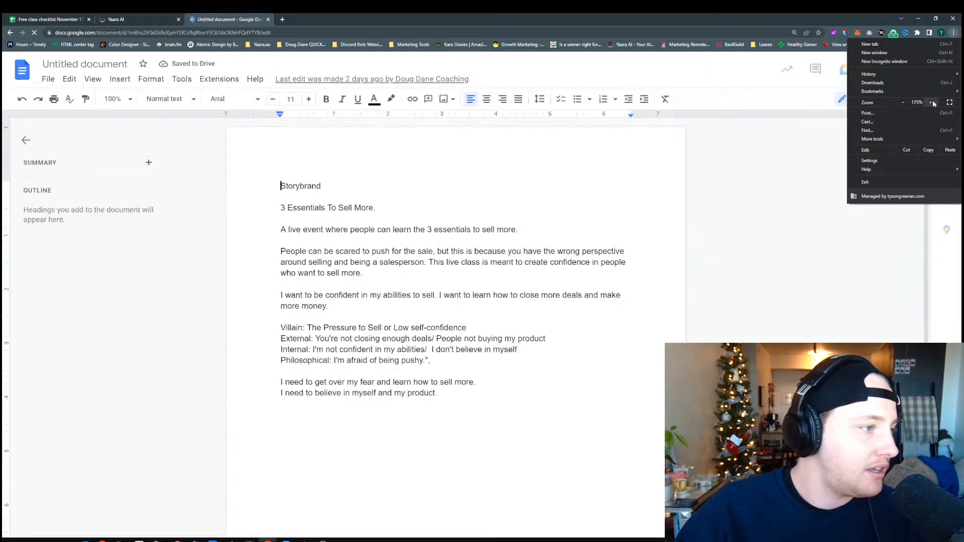
click(307, 262)
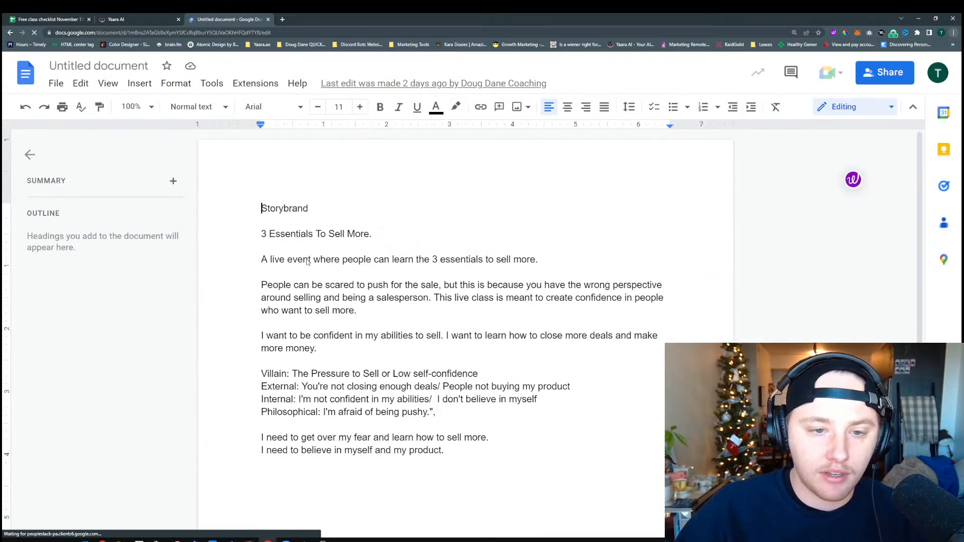
click(347, 234)
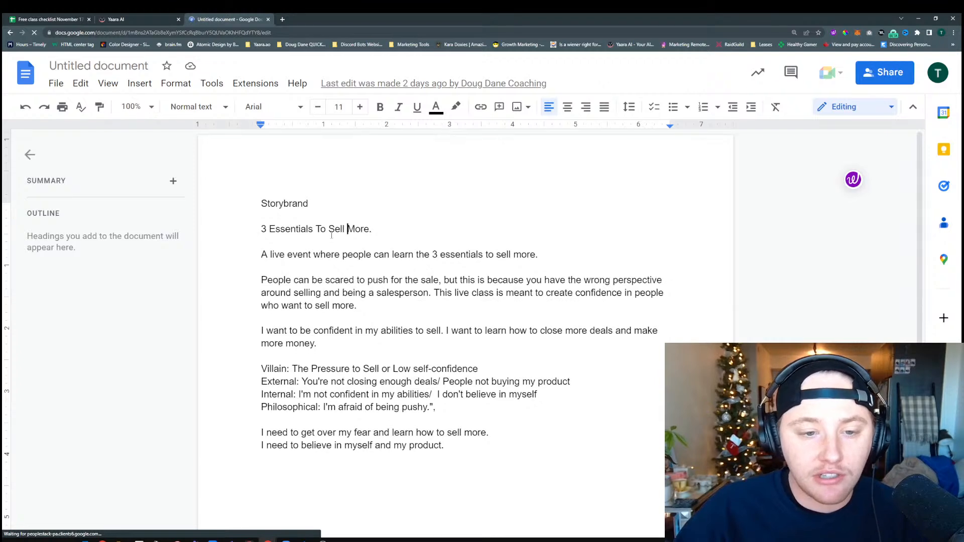
scroll(332, 235, down, 1)
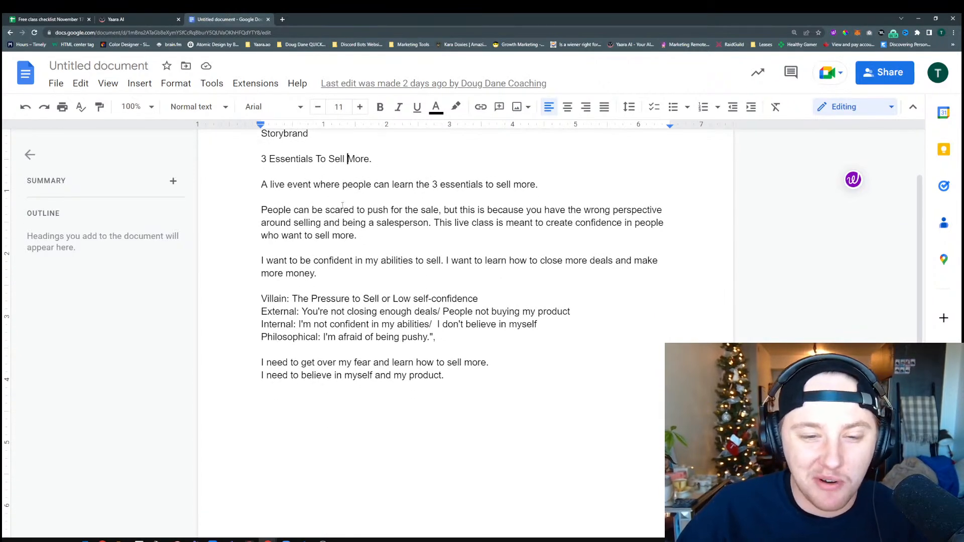
click(281, 223)
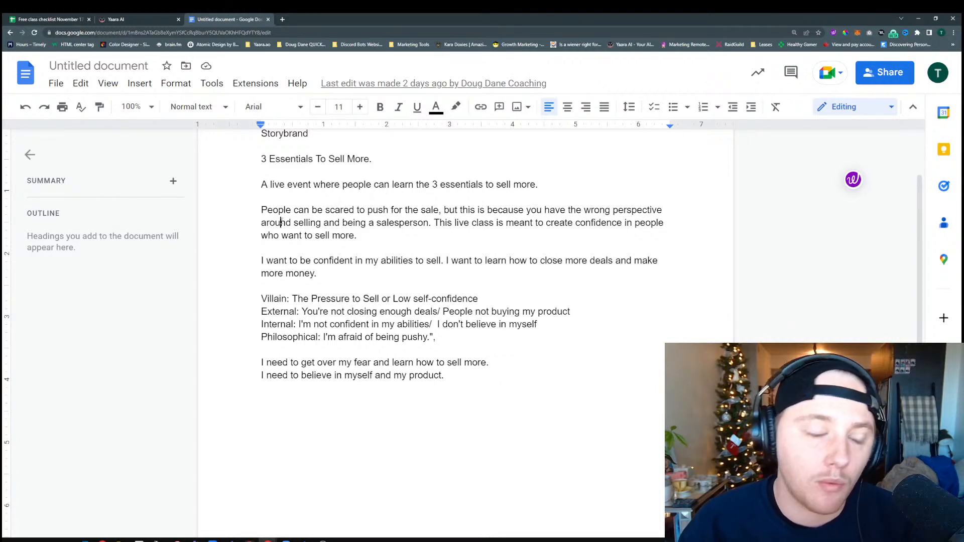
drag(359, 235, 387, 237)
click(263, 210)
click(387, 237)
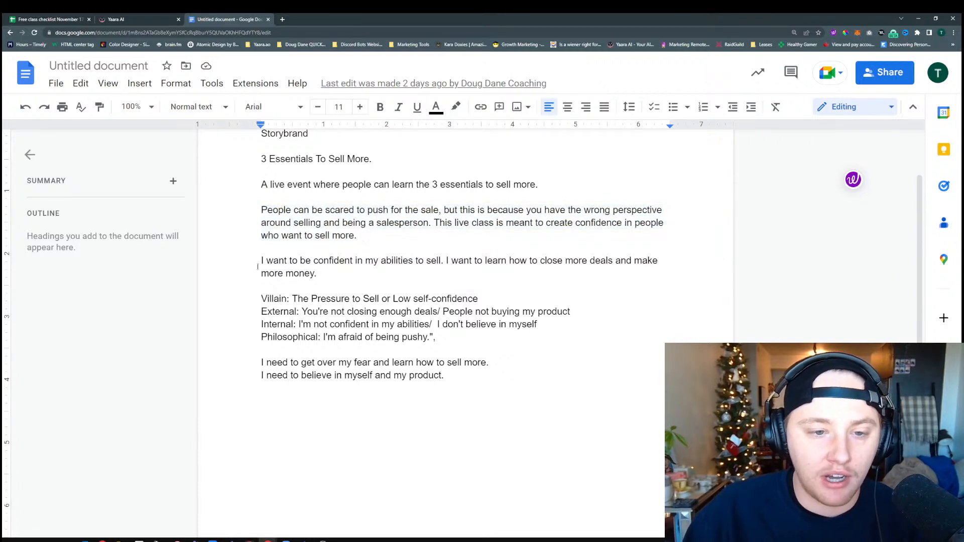
Read the customer's wants, the villain with its external, internal and philosophical problems, and the two closing need statements
drag(260, 261, 331, 275)
click(336, 275)
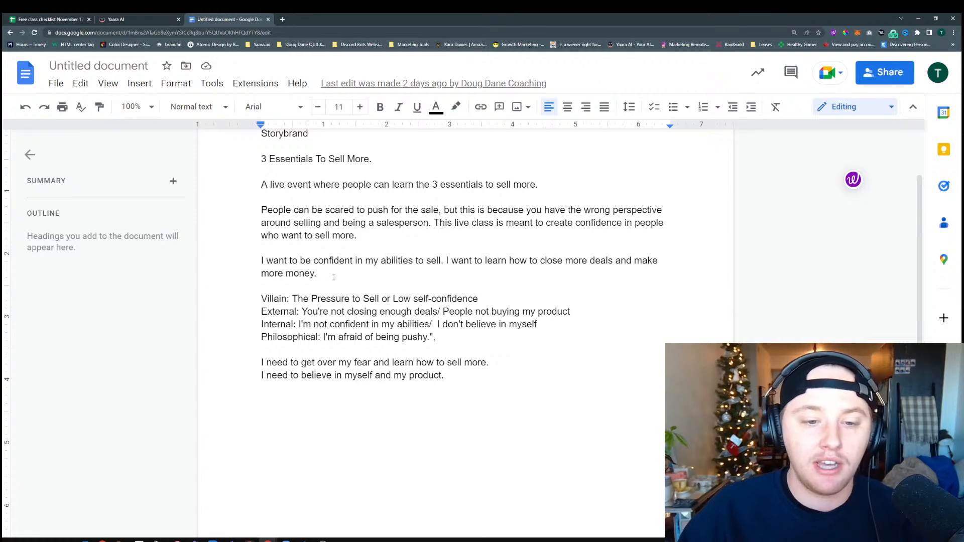
scroll(333, 278, down, 2)
scroll(335, 279, up, 1)
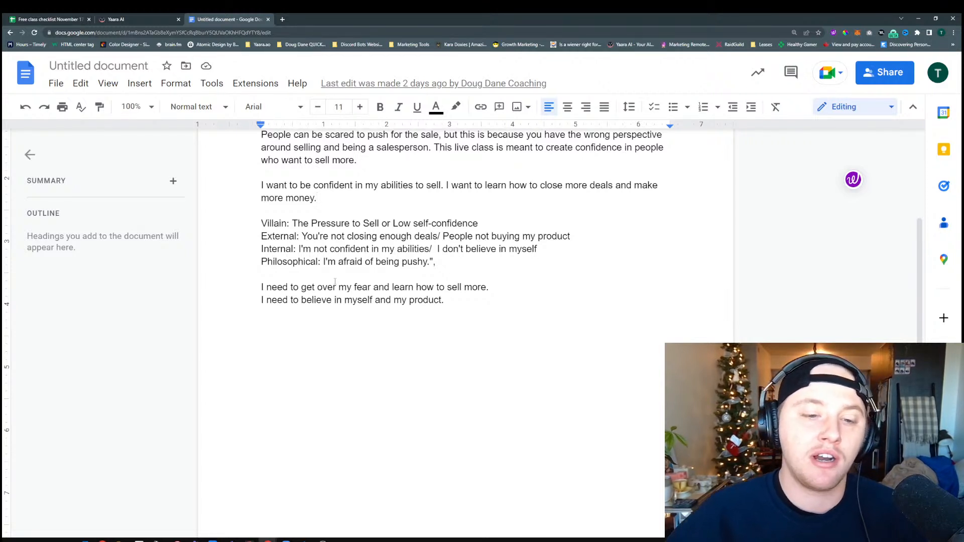
click(308, 299)
click(435, 300)
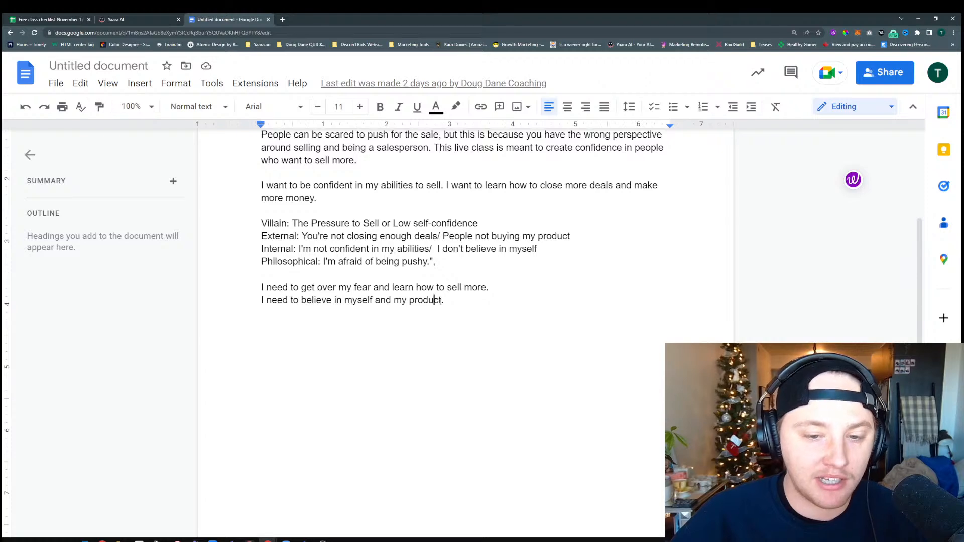
scroll(459, 302, up, 2)
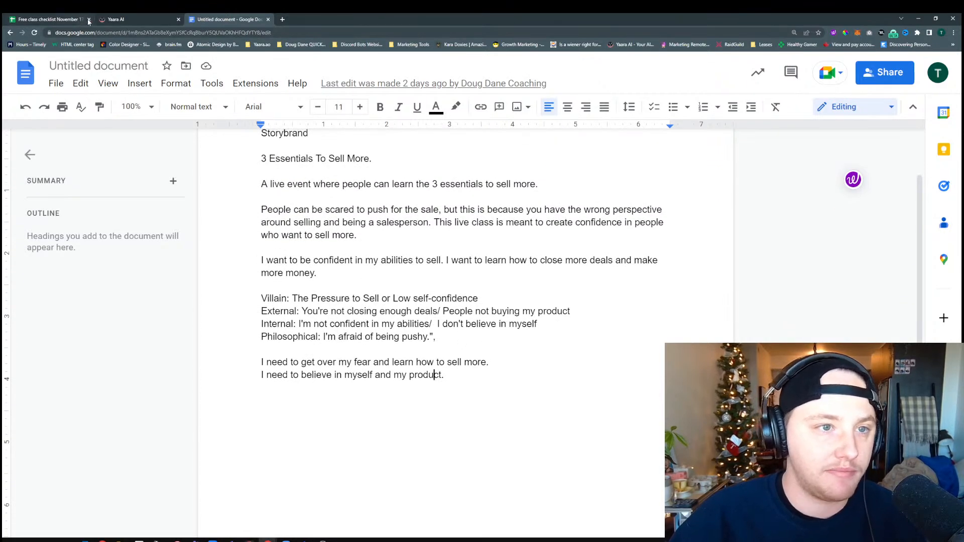
Copy the document text from "I want to be confident in my abilities to sell" through the last line about believing in the product
click(115, 19)
click(219, 245)
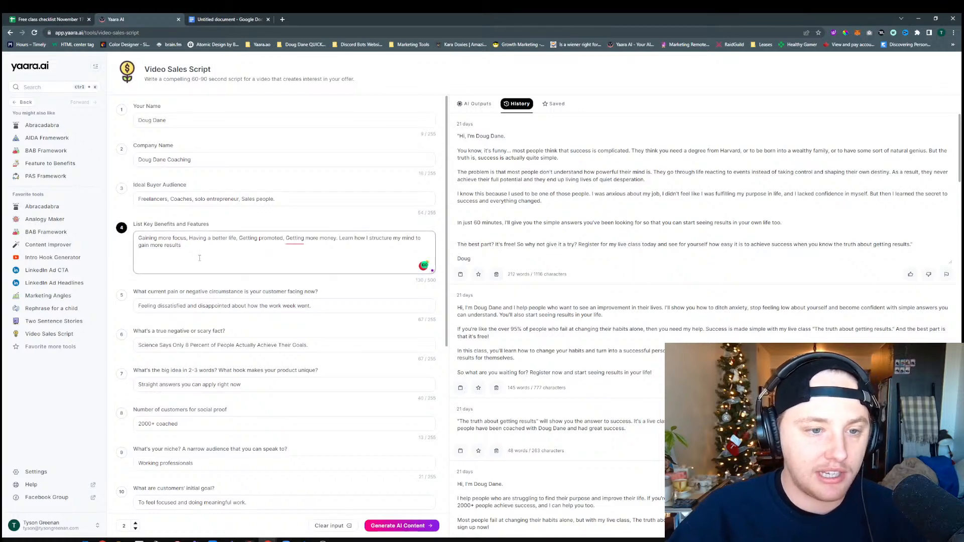
click(226, 20)
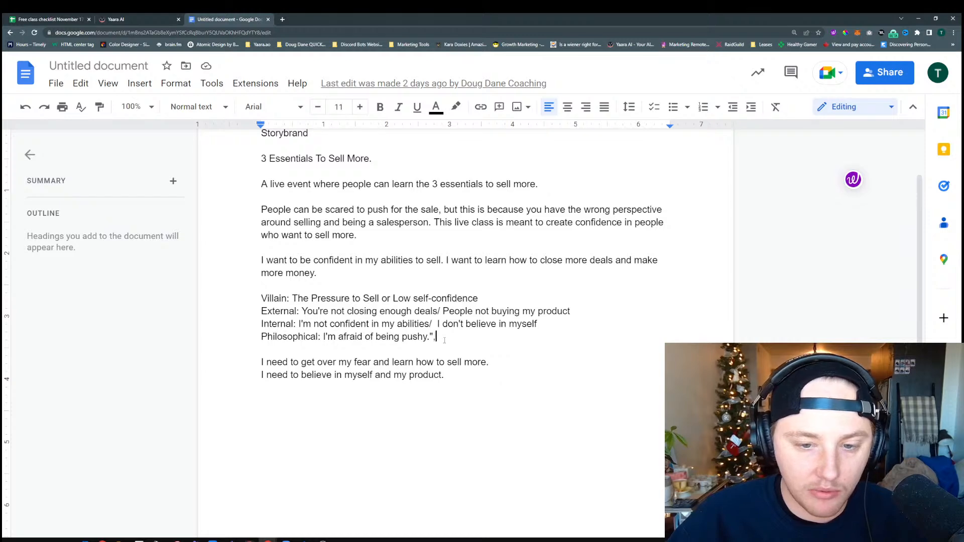
drag(444, 340, 260, 299)
drag(448, 376, 253, 269)
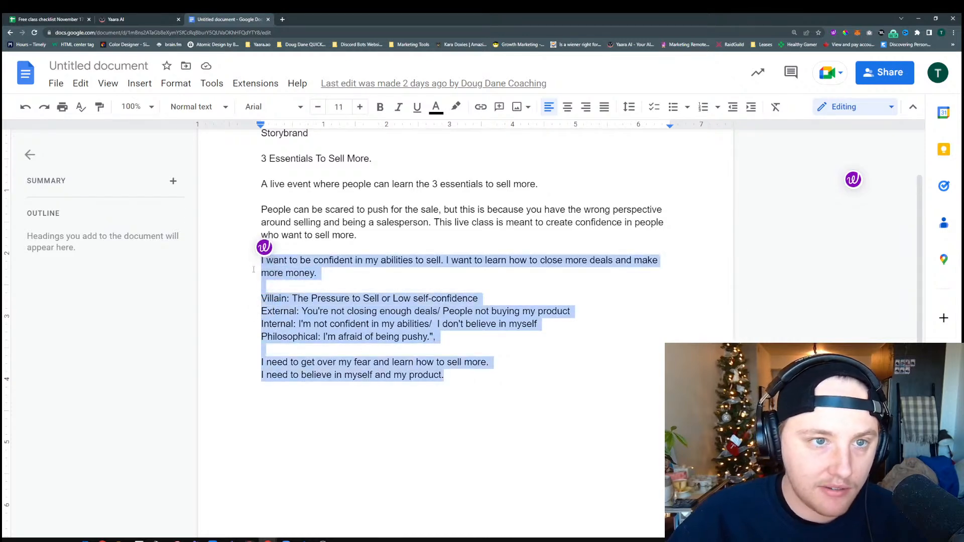
Switch to Yaara AI's Feature to Benefits tool, paste the copied notes as the Product Description and generate the content
click(127, 19)
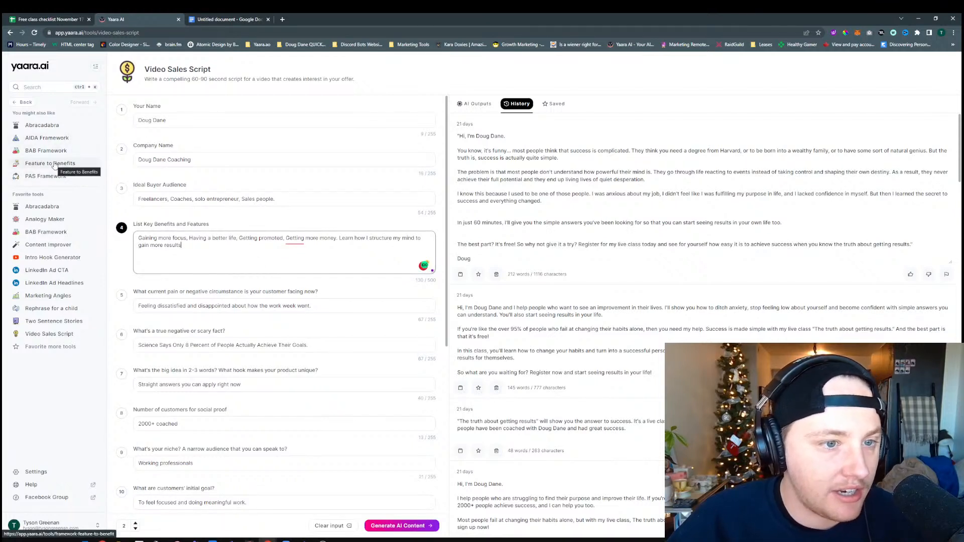
click(54, 164)
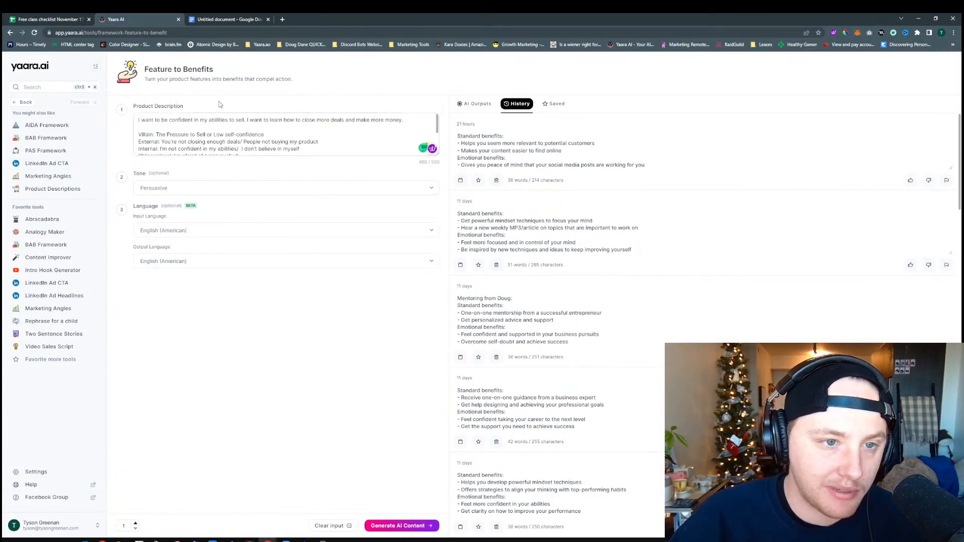
click(399, 525)
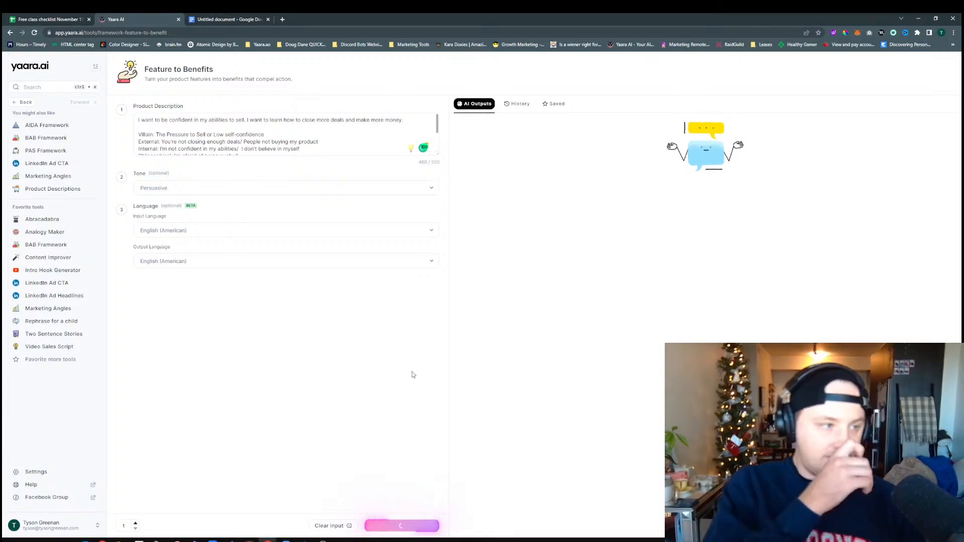
Enlarge the page to 150% and examine the generated standard and emotional benefits
click(953, 32)
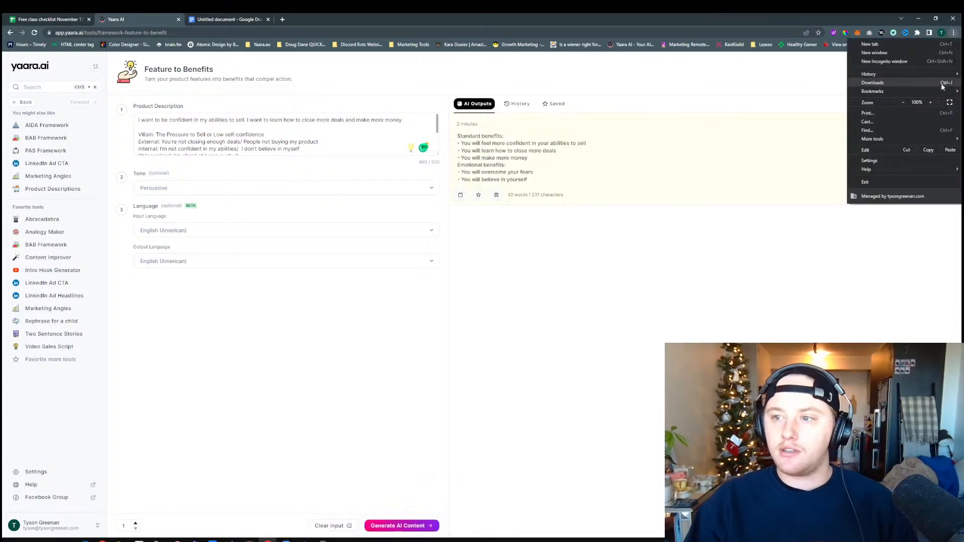
click(932, 103)
click(932, 103)
click(931, 103)
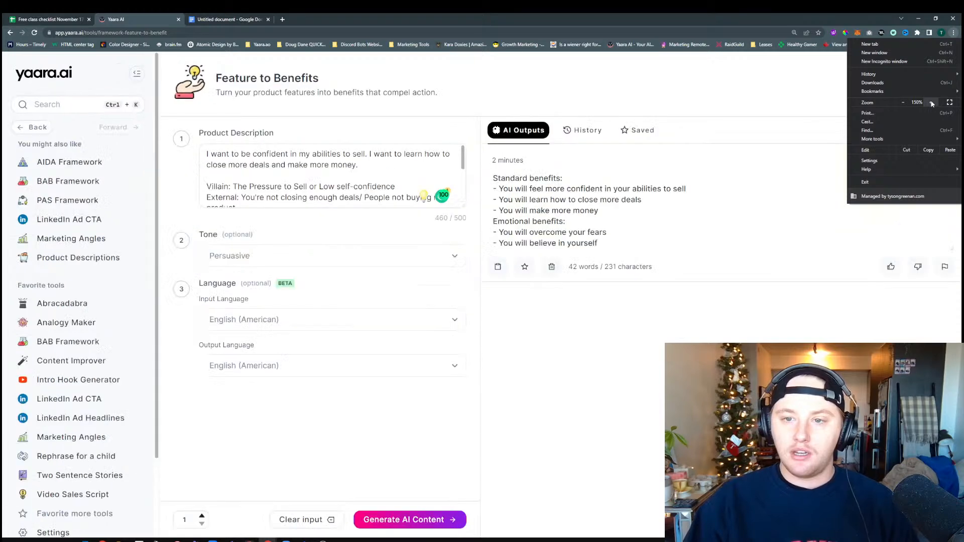
click(616, 203)
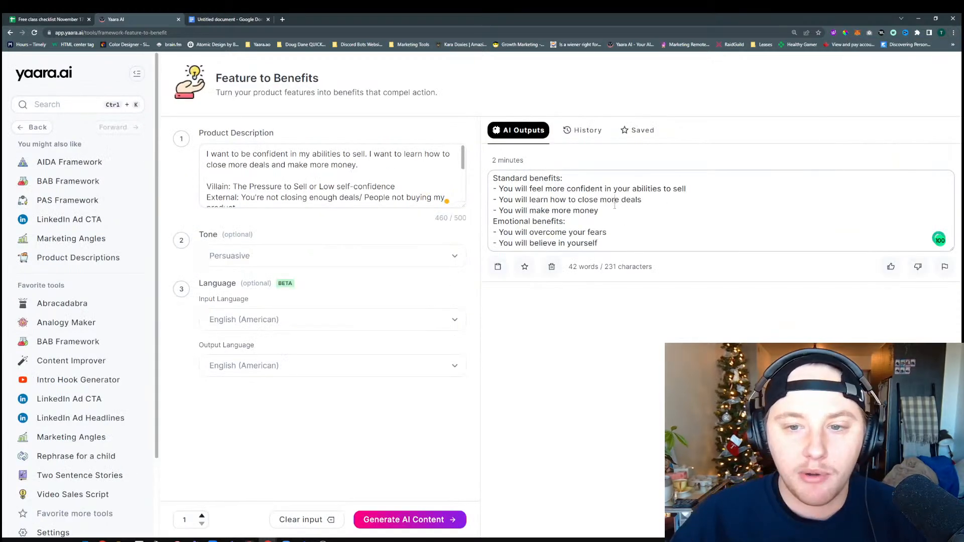
drag(564, 177, 495, 186)
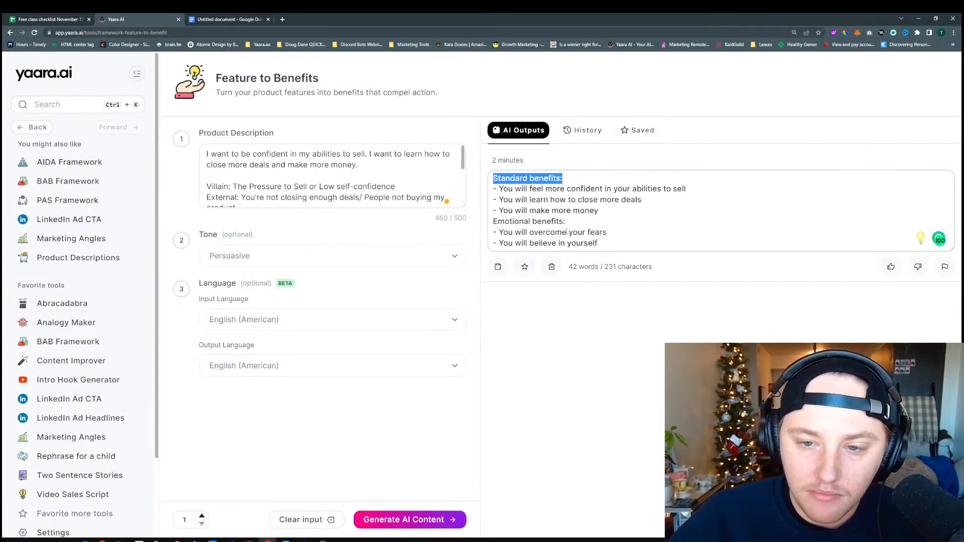
drag(565, 221, 496, 225)
click(600, 234)
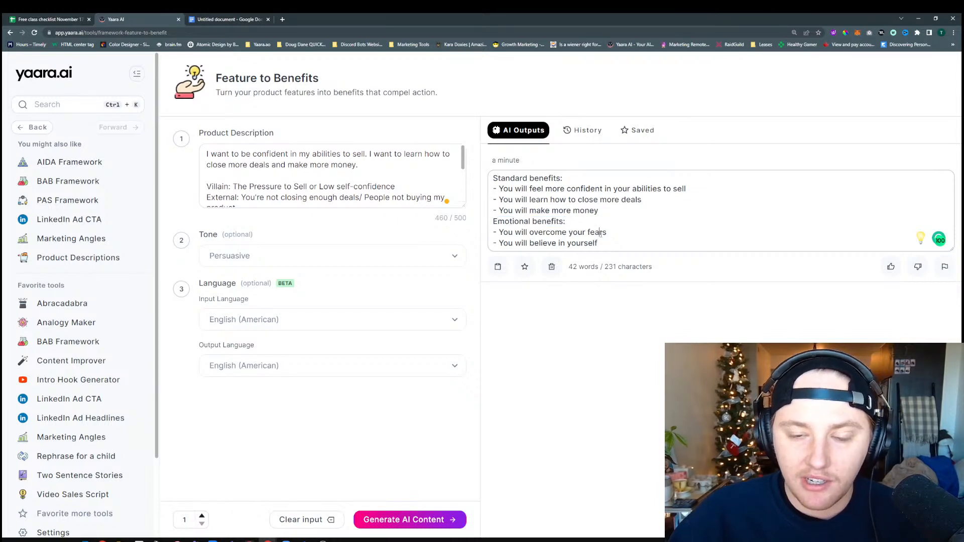
Copy the entire generated benefits output and return to the Video Sales Script tool
key(ctrl+a)
key(ctrl+c)
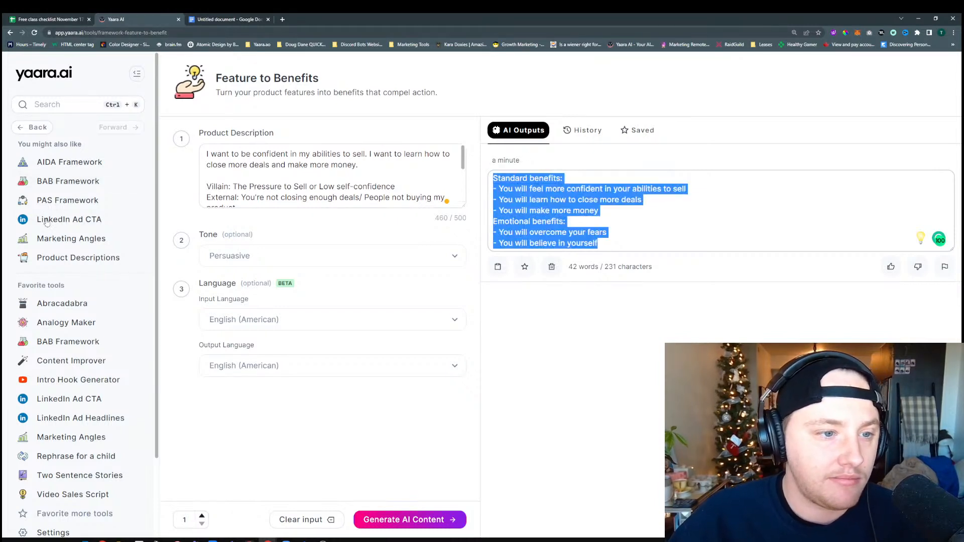
scroll(54, 245, down, 2)
scroll(54, 245, down, 2)
scroll(55, 243, up, 3)
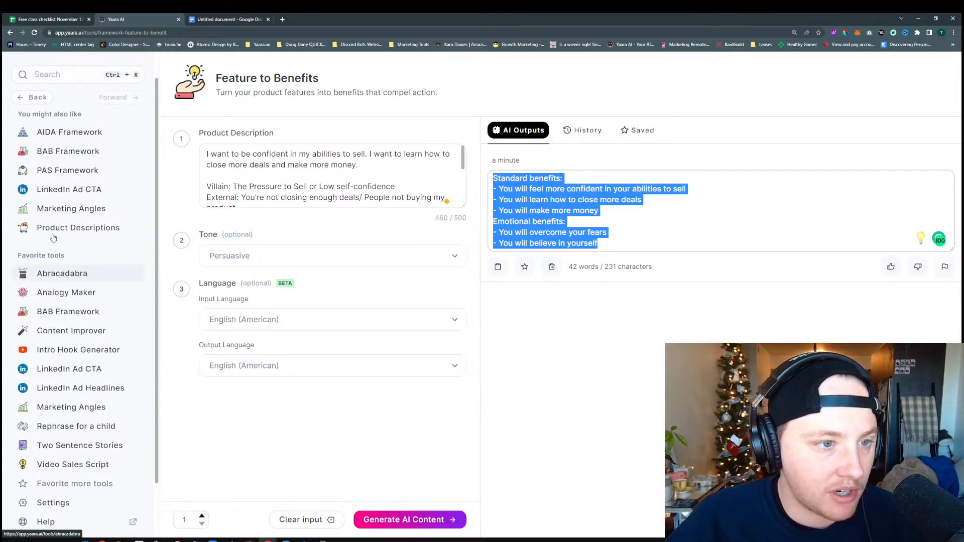
scroll(54, 240, down, 3)
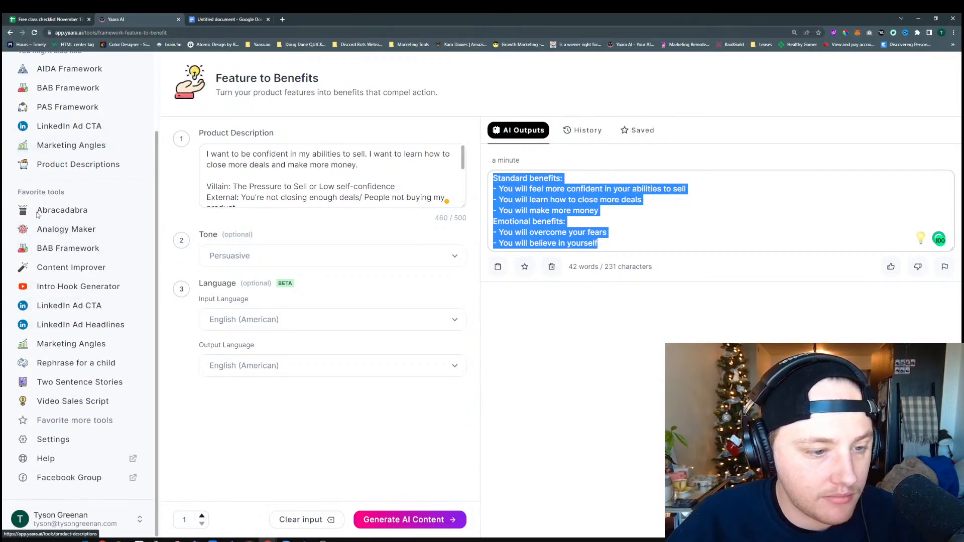
click(60, 409)
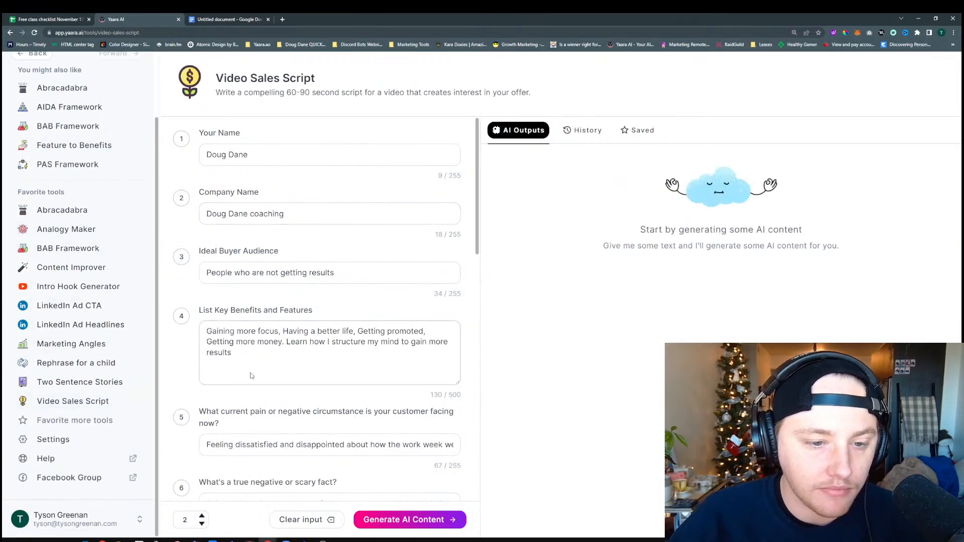
Replace the List Key Benefits and Features text with the copied benefits
click(254, 371)
key(ctrl+a)
key(ctrl+v)
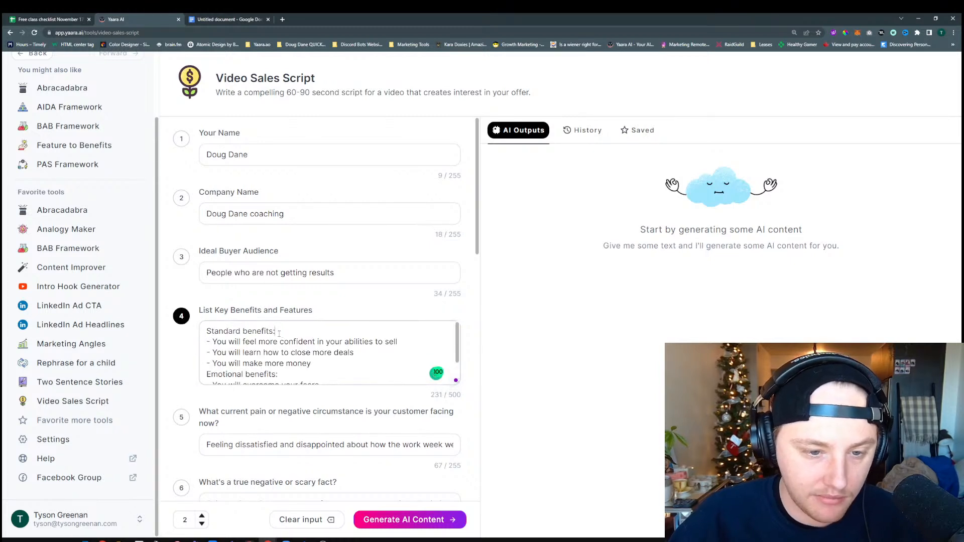
Remove the "Standard benefits:" and "Emotional benefits:" headings from the key benefits list, leaving no blank lines
drag(276, 332, 213, 327)
key(BackSpace)
key(BackSpace)
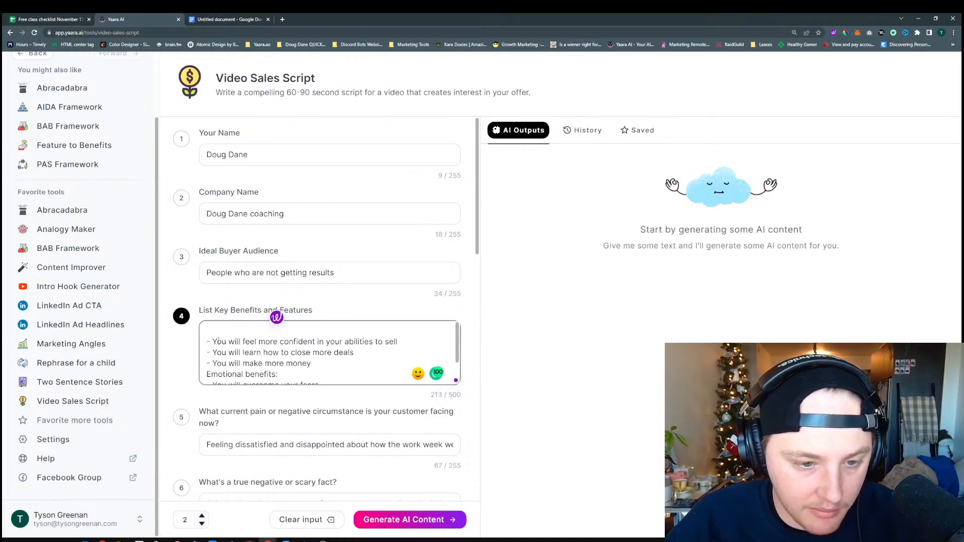
key(BackSpace)
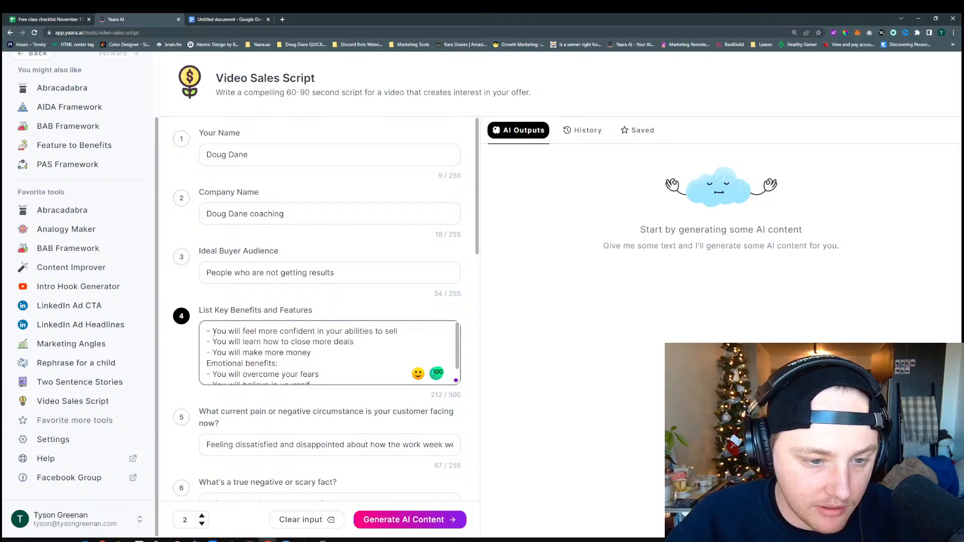
drag(207, 363, 279, 362)
key(BackSpace)
key(BackSpace)
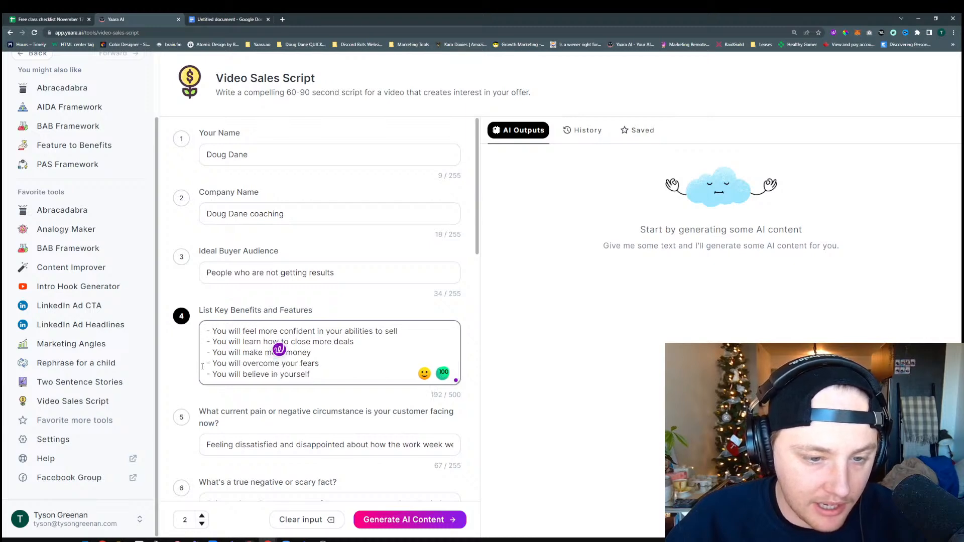
Switch to the Google Docs document and copy the Villain, External, Internal and Philosophical lines
scroll(265, 273, down, 4)
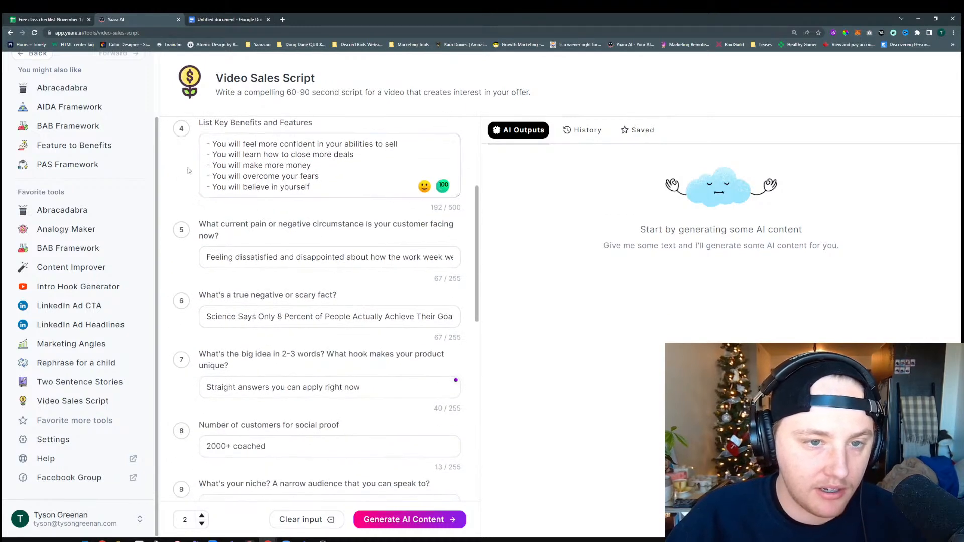
click(266, 259)
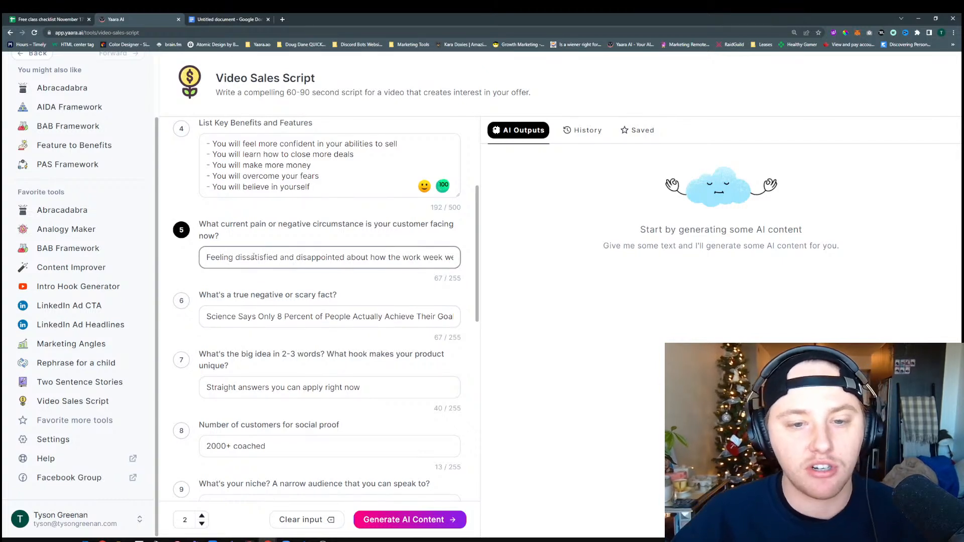
click(216, 20)
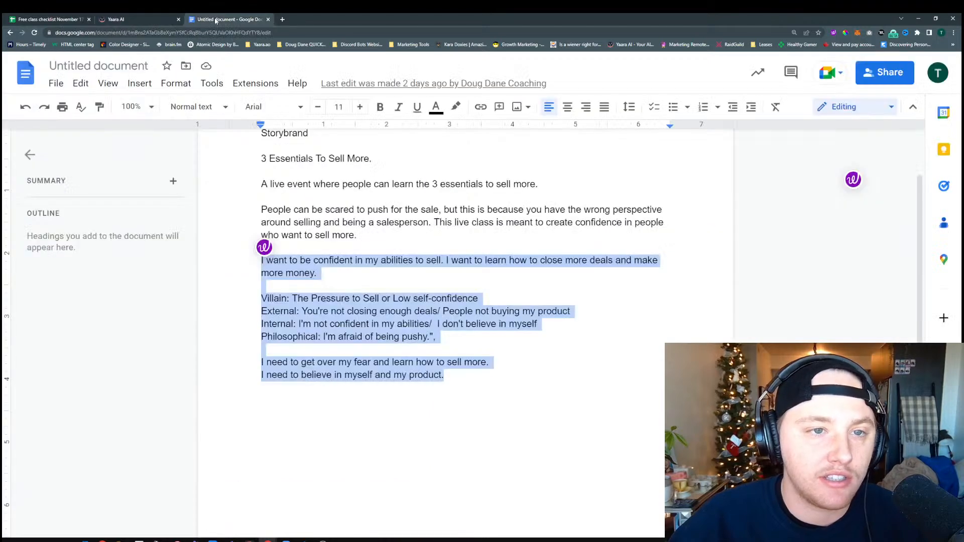
click(363, 225)
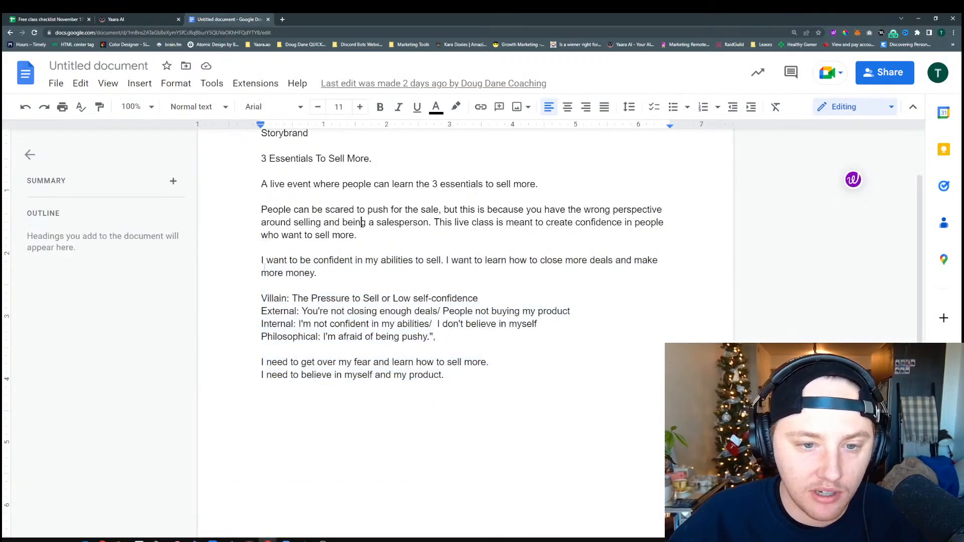
scroll(382, 257, down, 1)
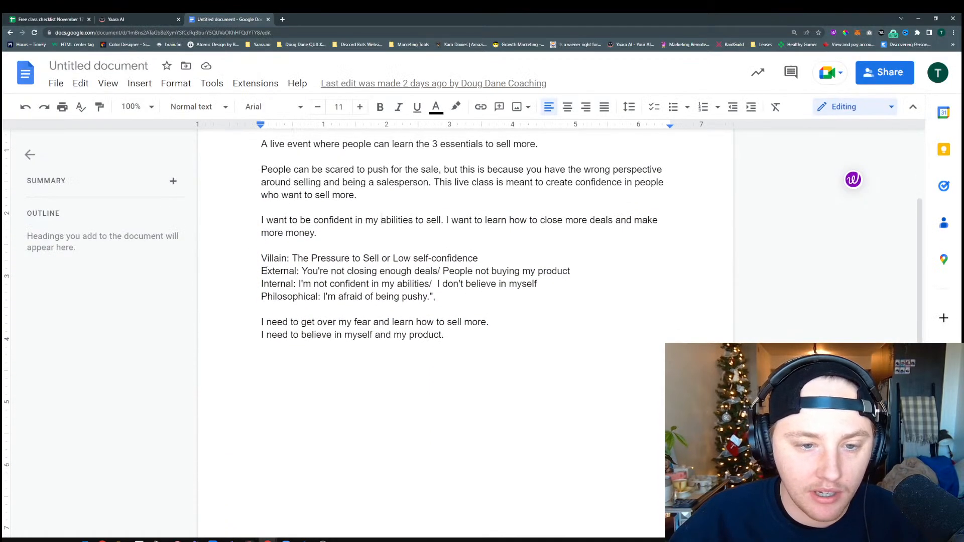
drag(436, 297, 261, 258)
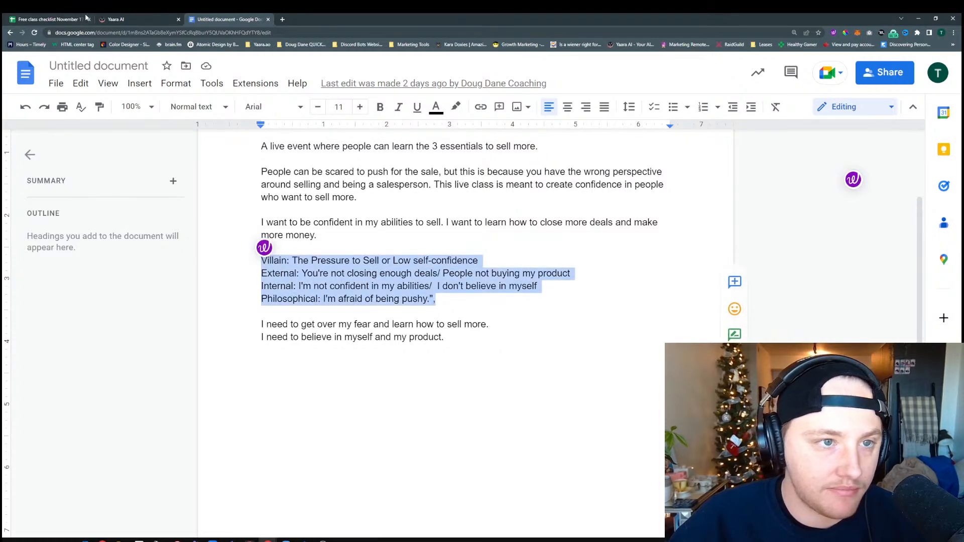
Return to the Video Sales Script form and replace the customer's current pain answer with the copied lines
click(118, 20)
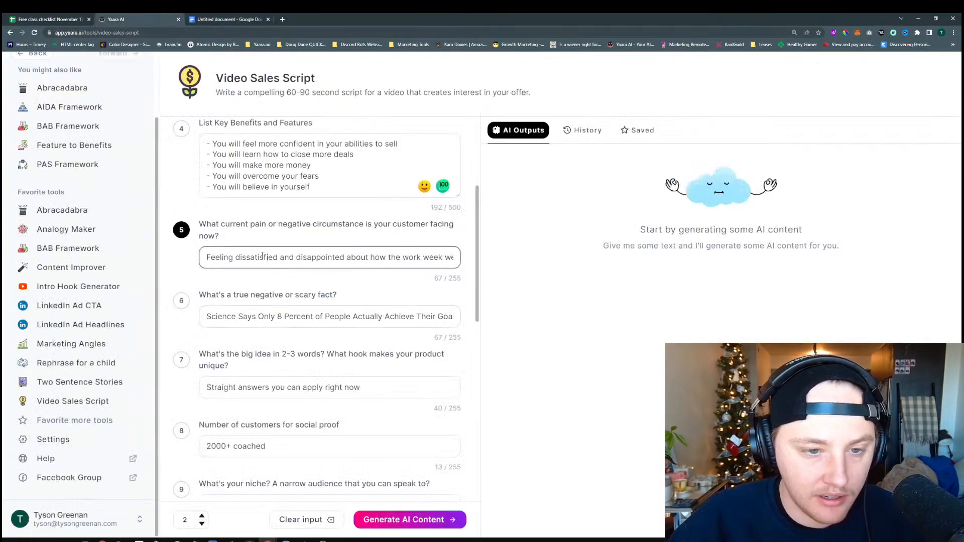
triple_click(258, 257)
key(ctrl+v)
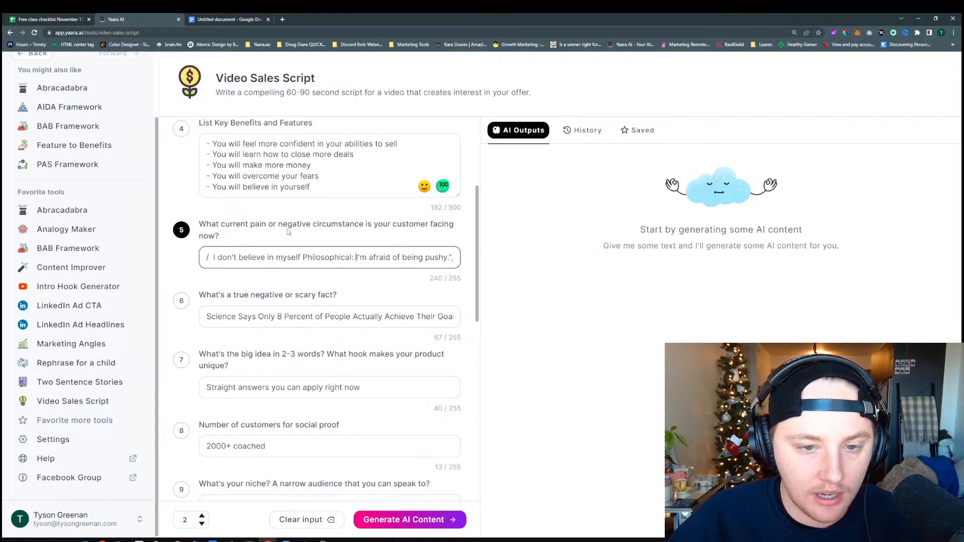
Replace the customer's current pain answer with "They have a business or working for a business and want to be able to sell more product or servies"
key(ctrl+a)
key(BackSpace)
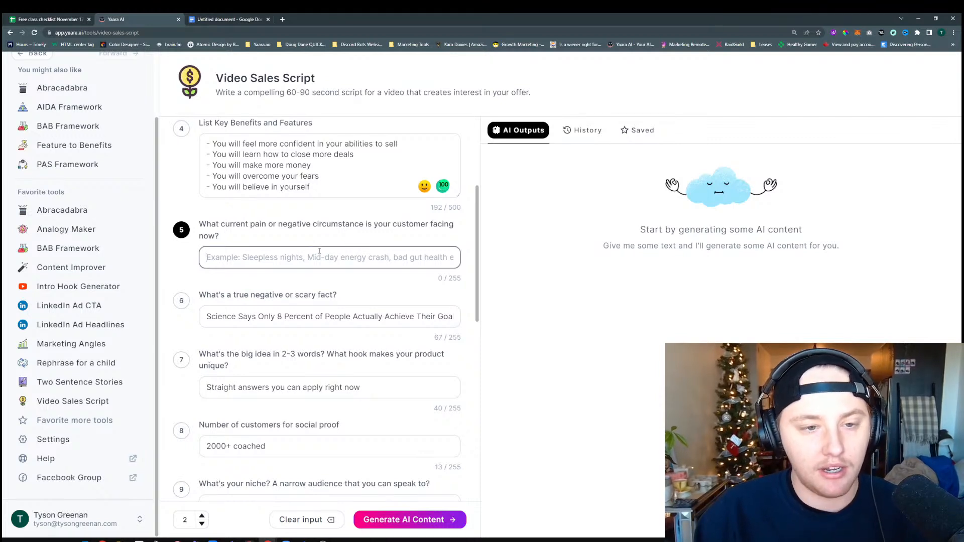
text(T)
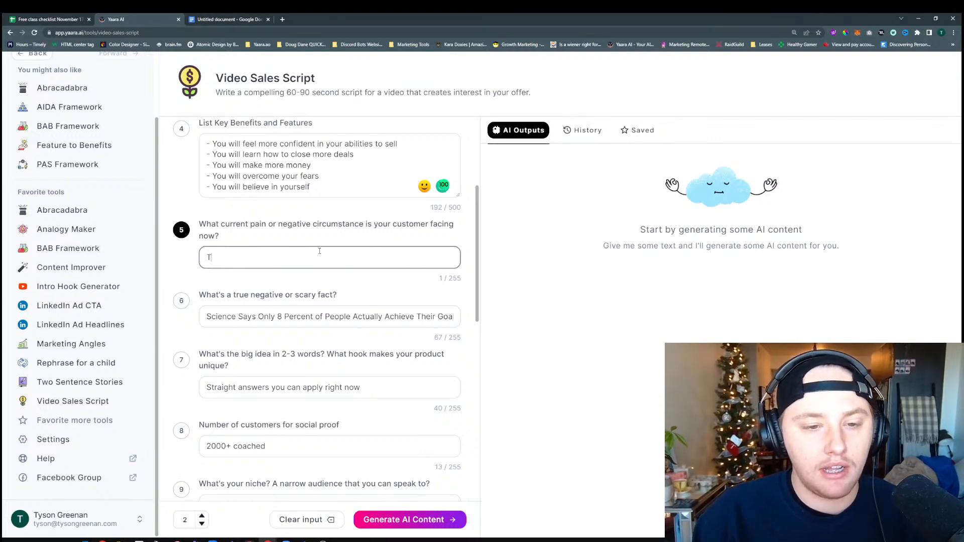
text(hey have a business )
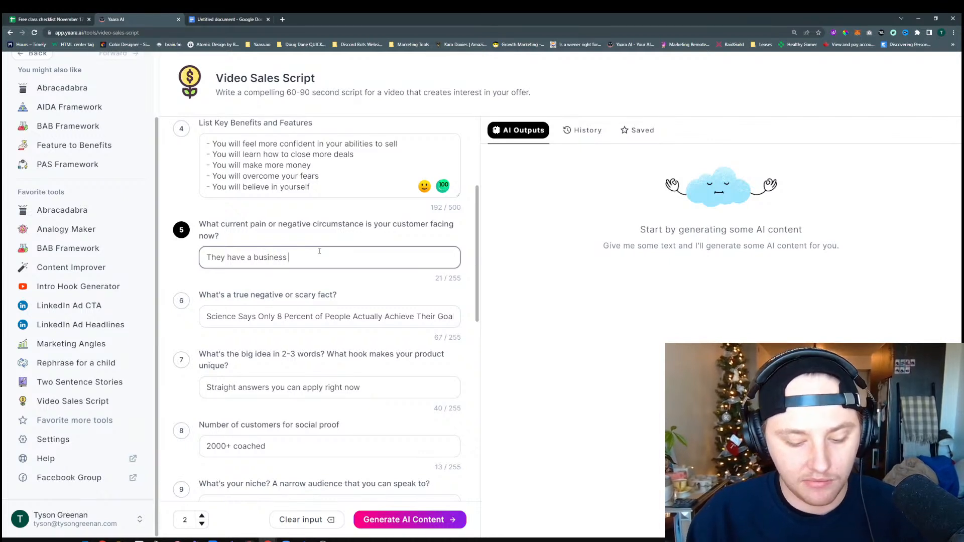
text(or wor)
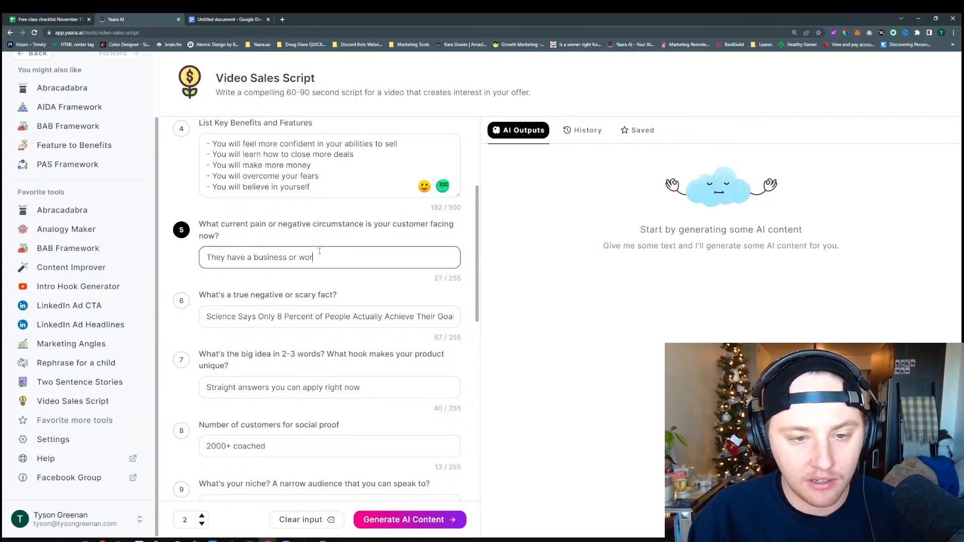
text(king for a busin)
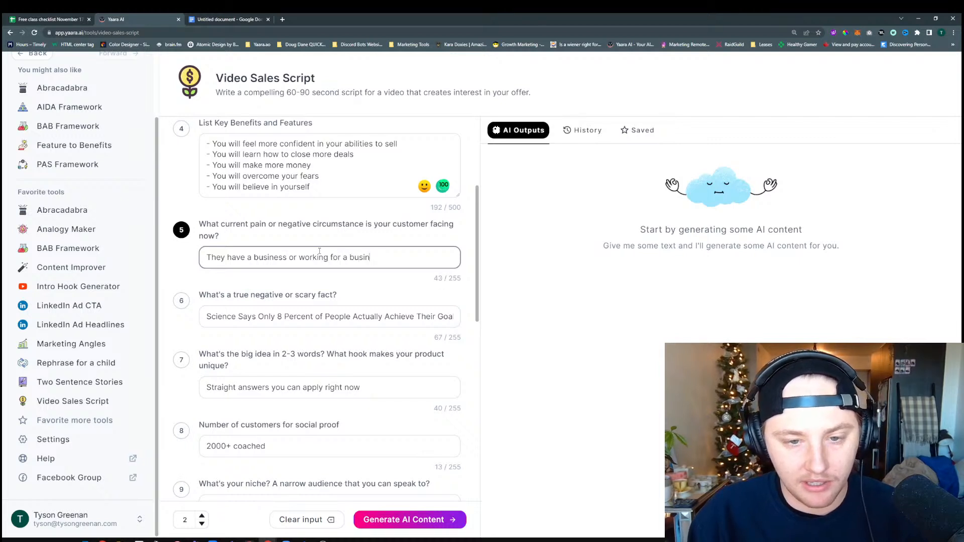
text(ess and want to)
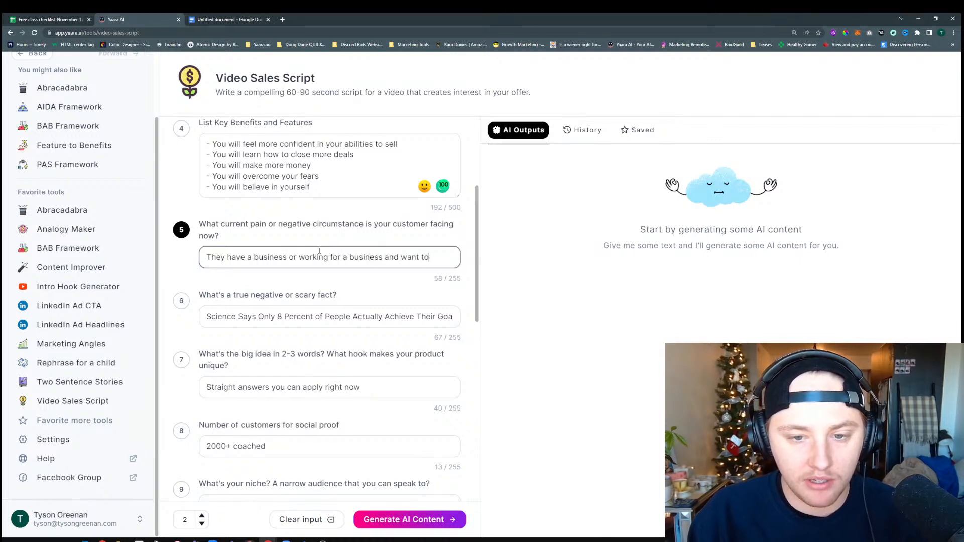
text( be able to )
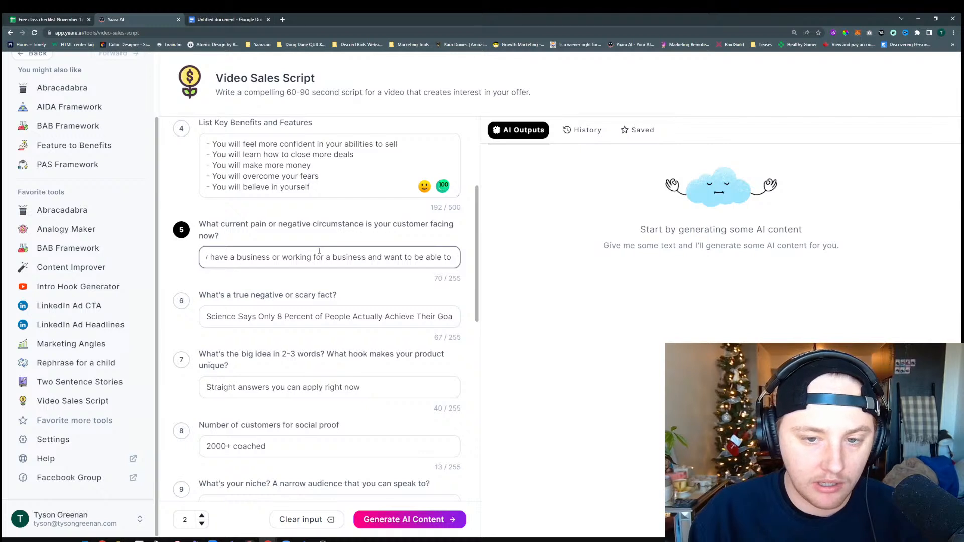
text(sell more product)
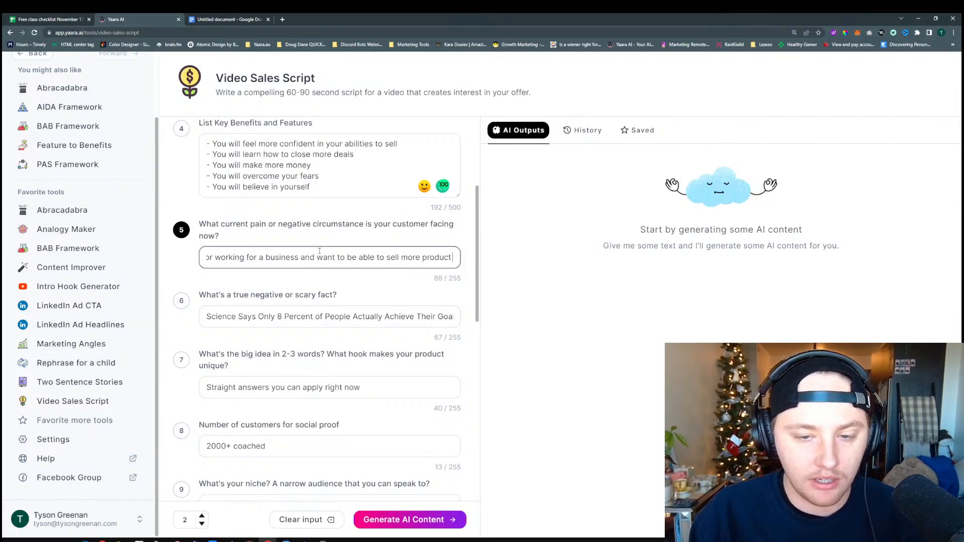
text( or servie)
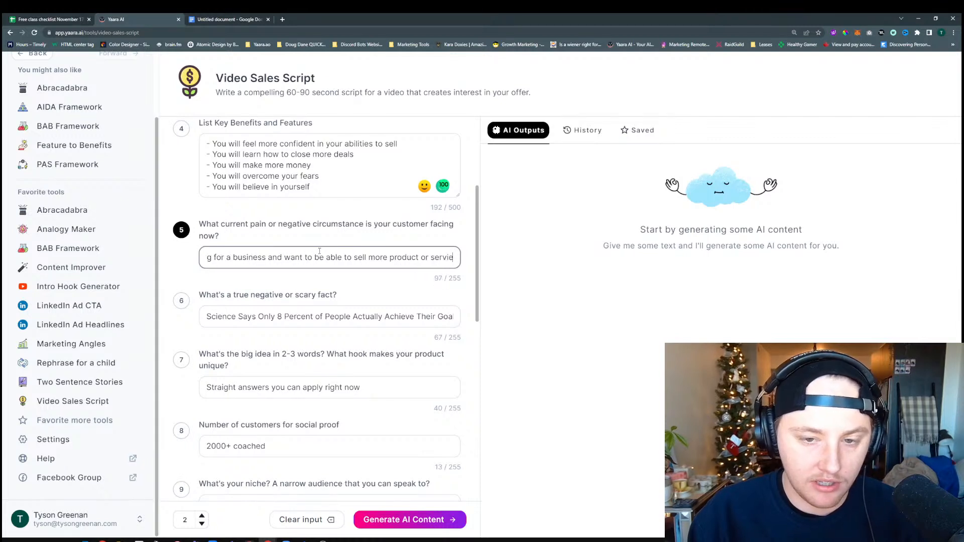
text(s but )
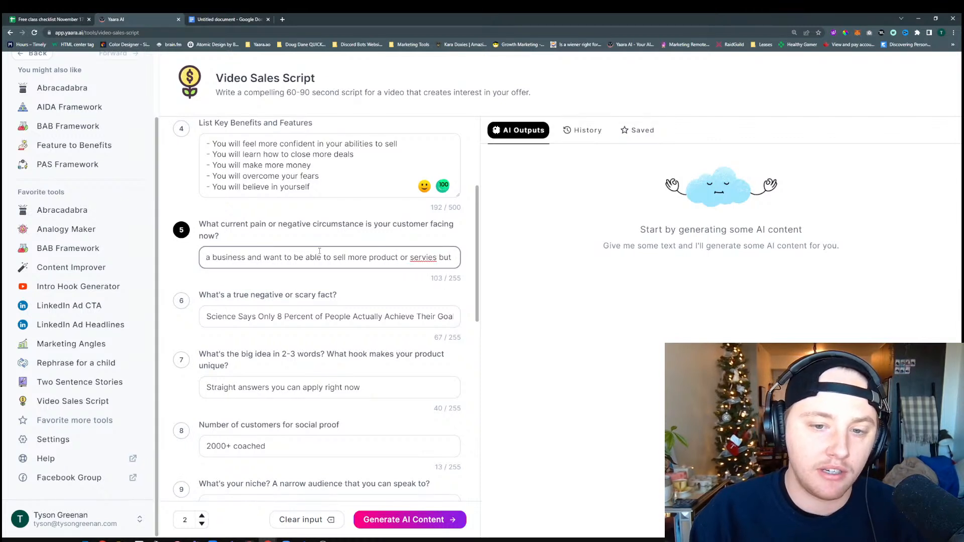
text(don't seem to fi)
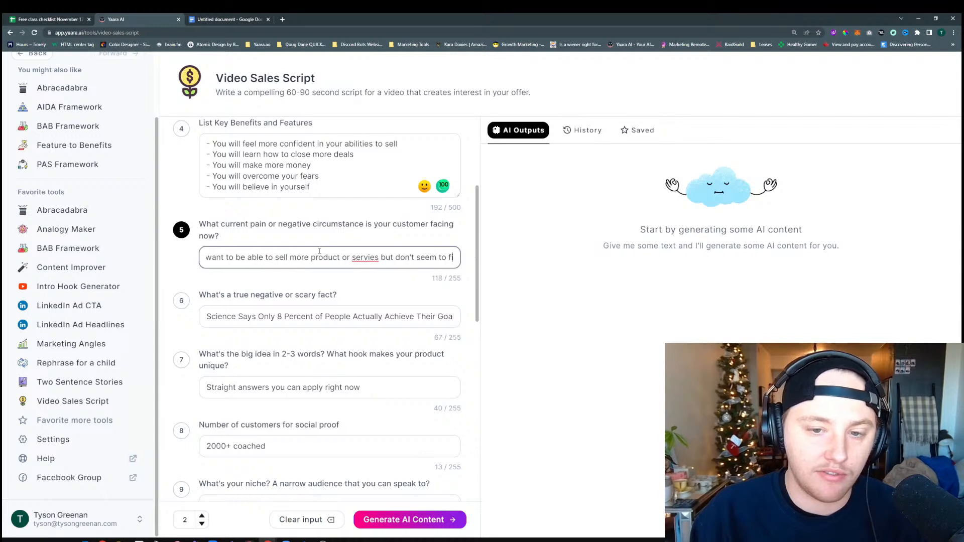
text(nd the confence)
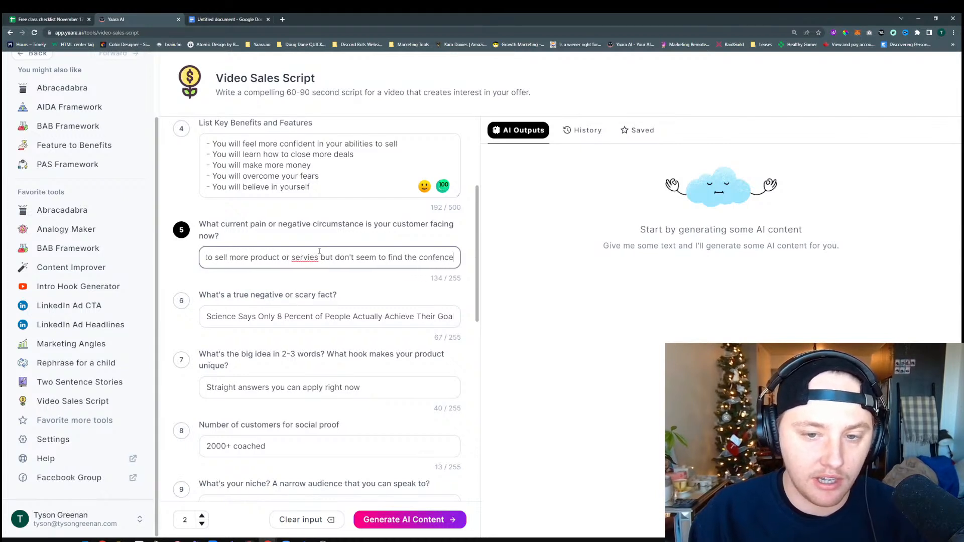
text(s or )
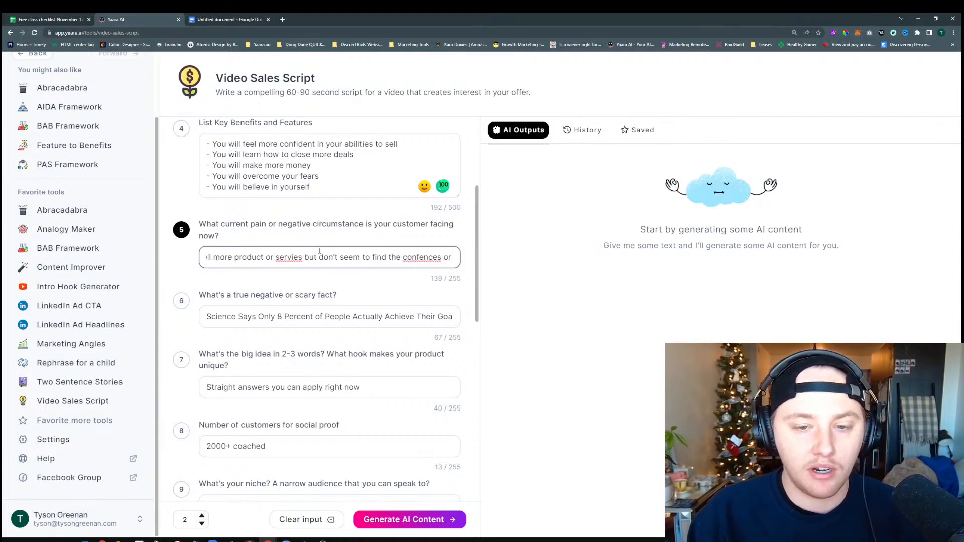
text(know how to )
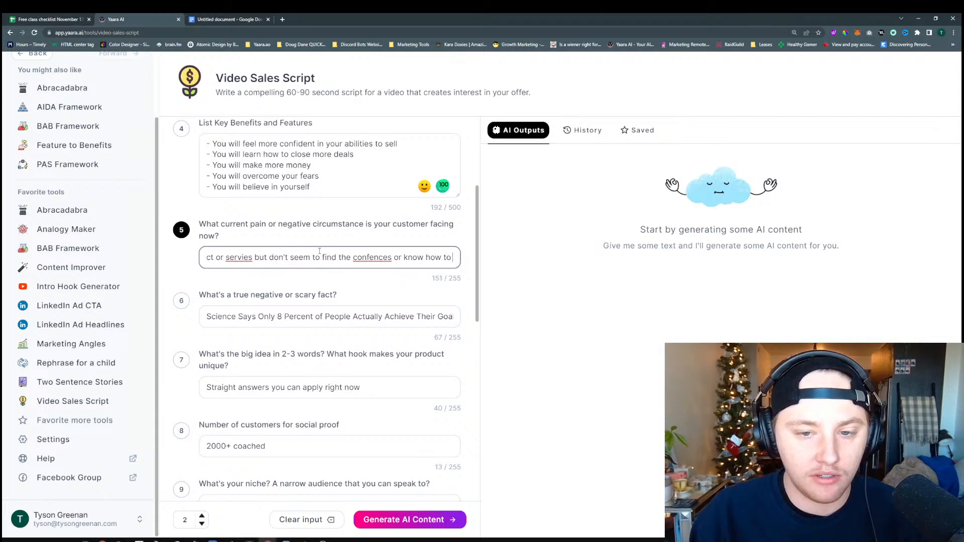
text(h)
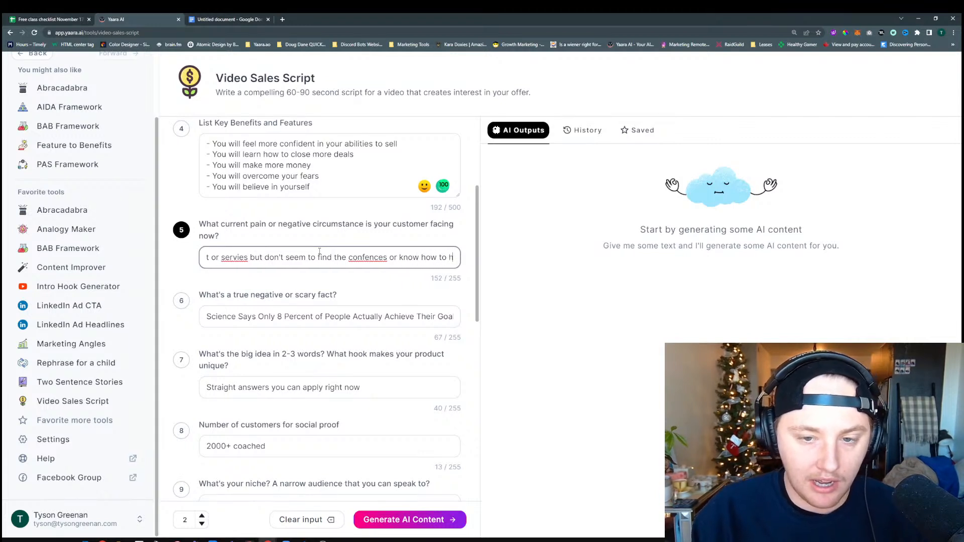
text(ave that)
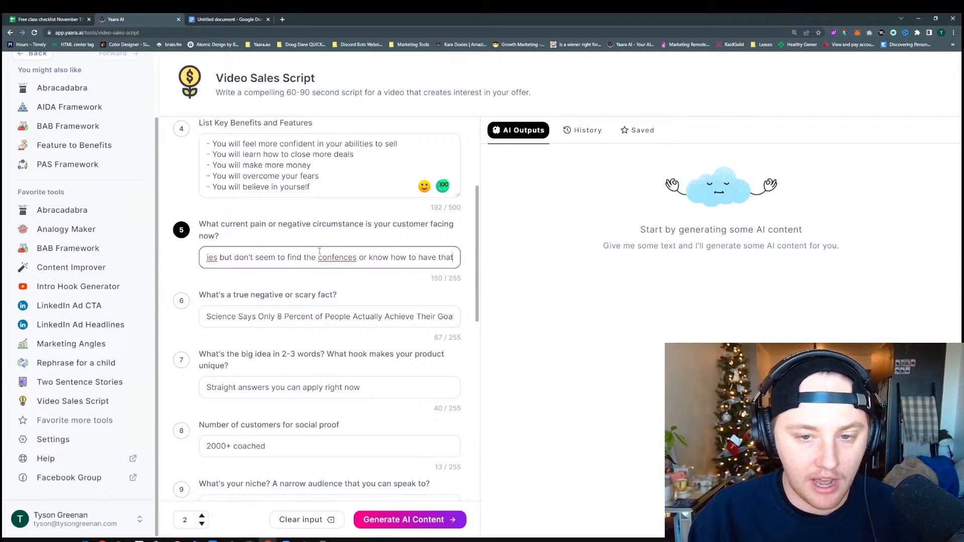
text( conversation.)
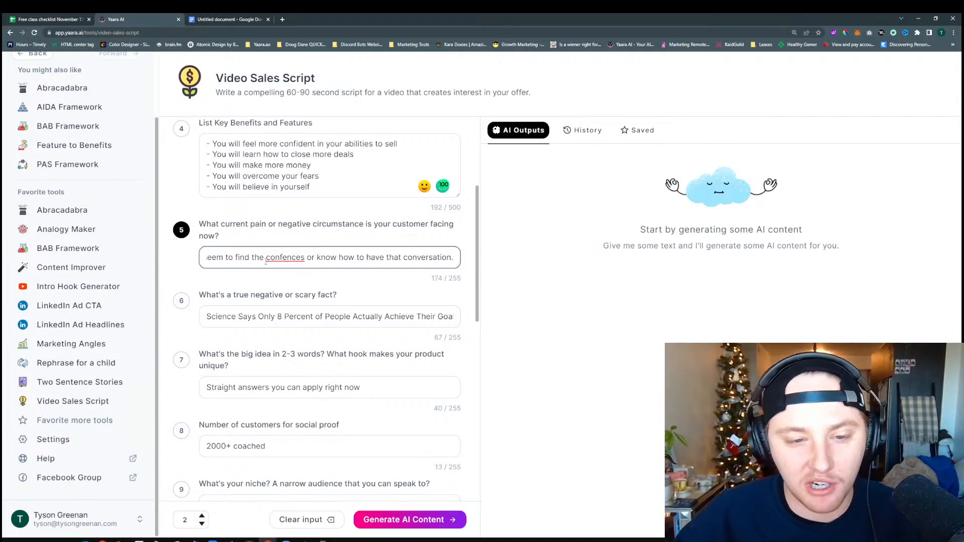
Correct the misspelled word "confences" to "confidence" in the current pain answer
right_click(293, 257)
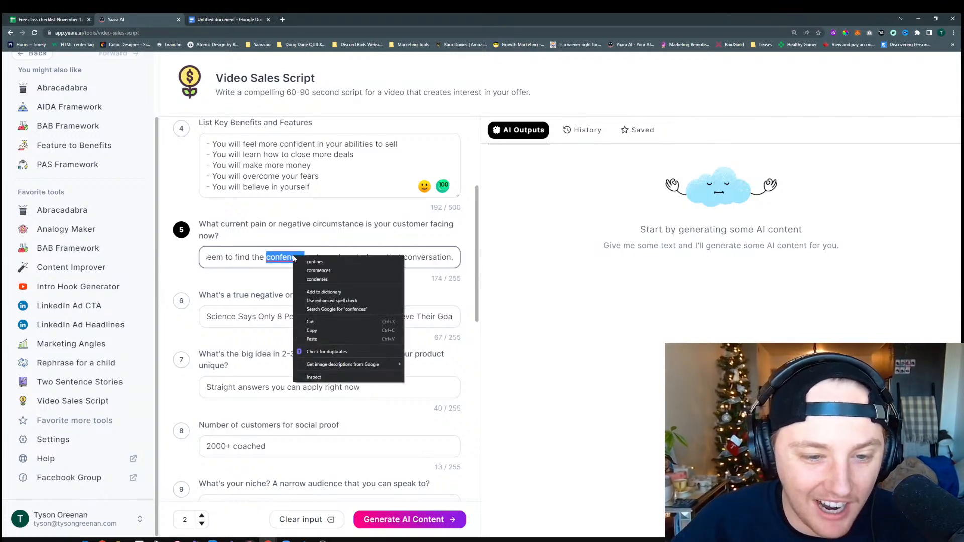
click(291, 257)
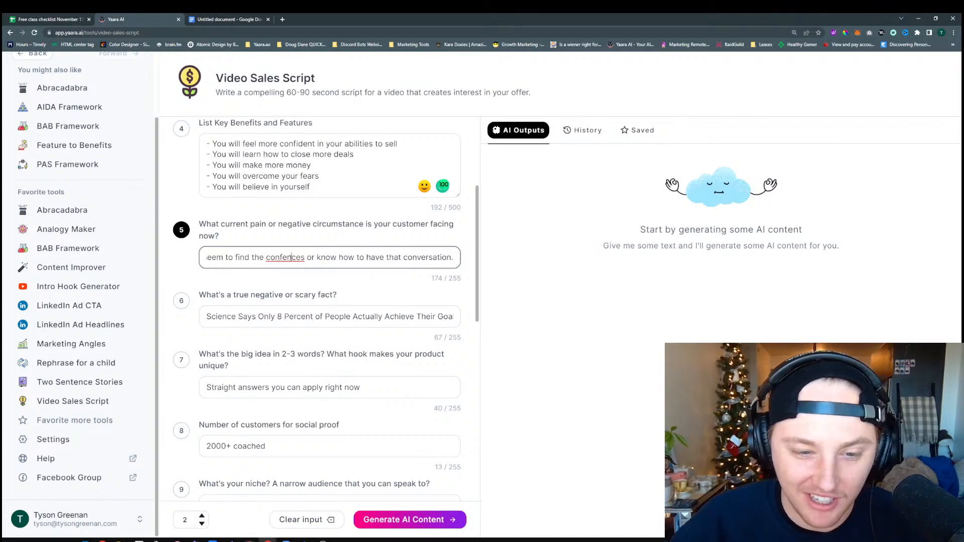
drag(304, 258, 275, 258)
key(BackSpace)
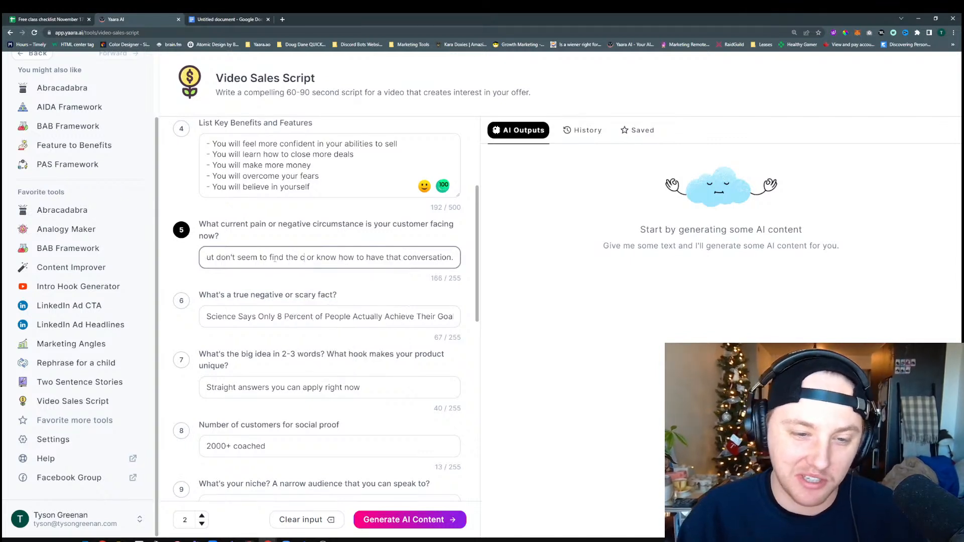
text(on)
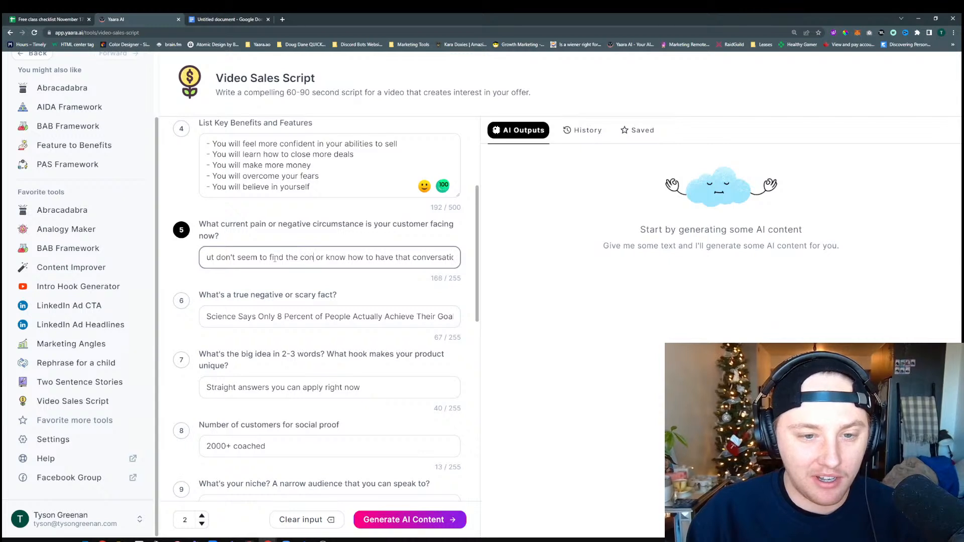
text(fidenc)
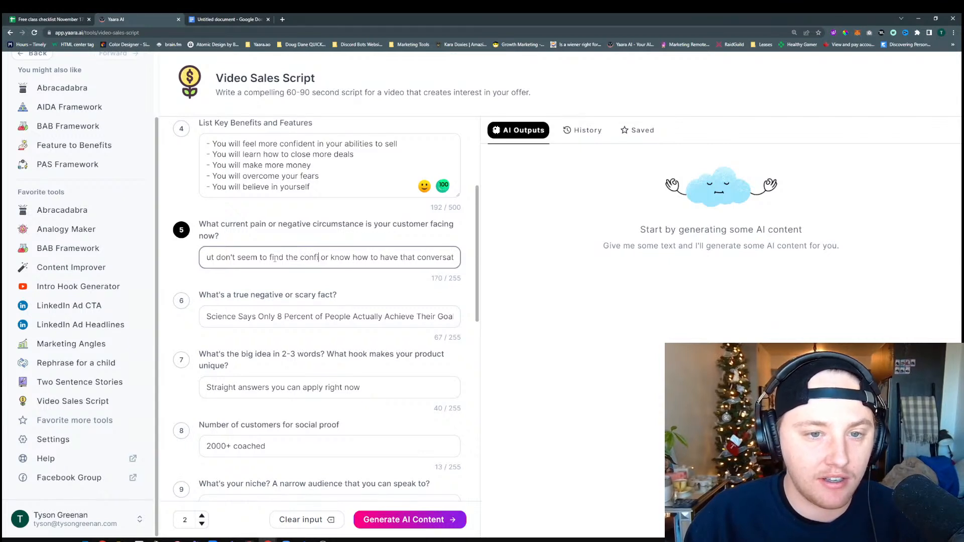
text(e)
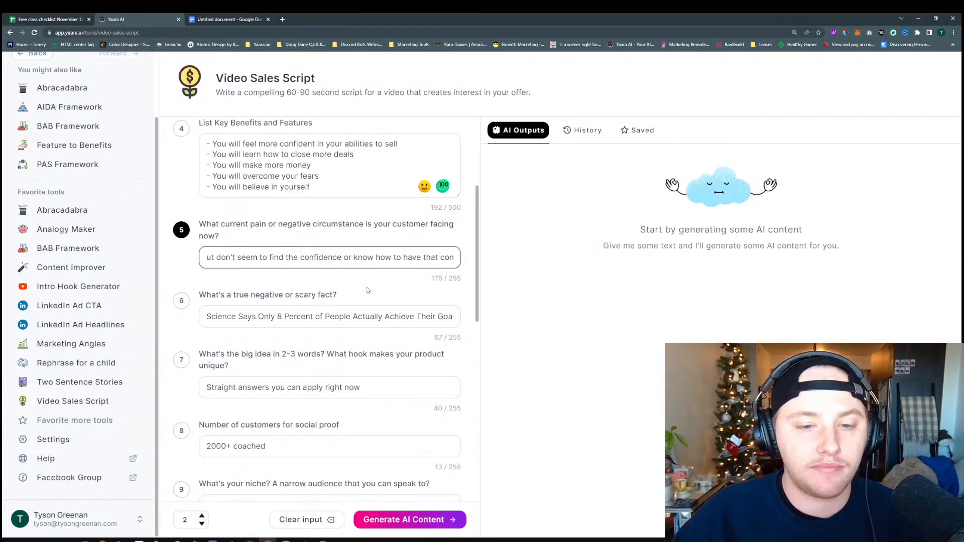
click(345, 281)
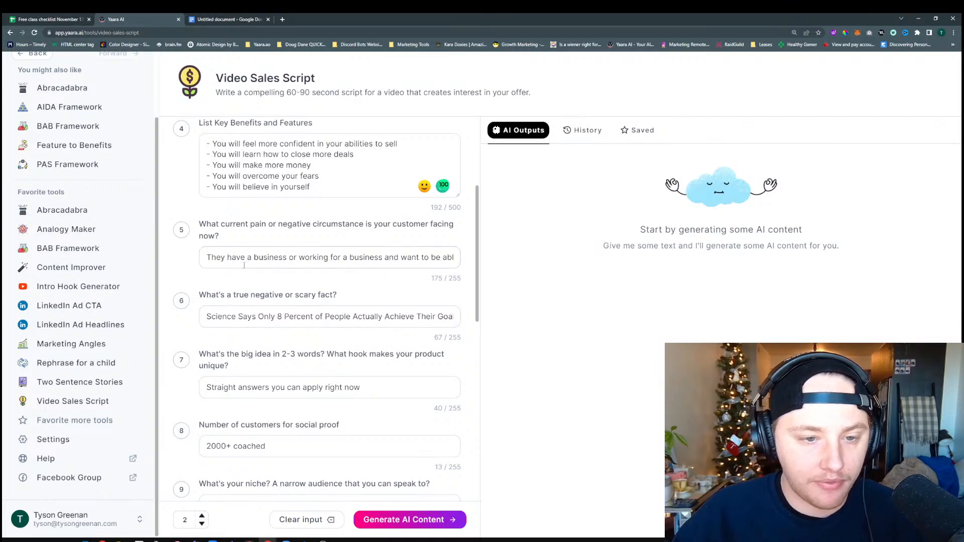
click(236, 257)
click(336, 287)
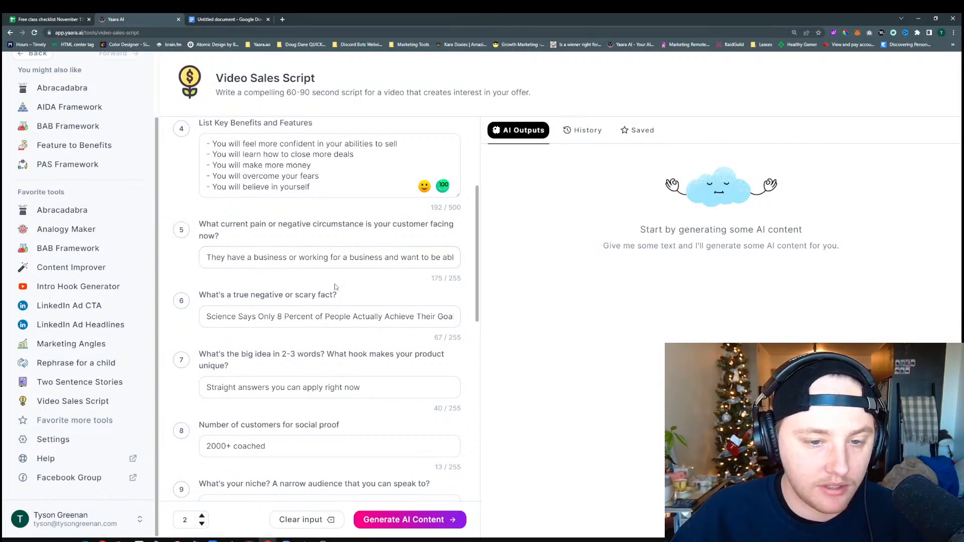
Clear the answer to "What's a true negative or scary fact?", leaving the field empty
click(286, 316)
key(BackSpace)
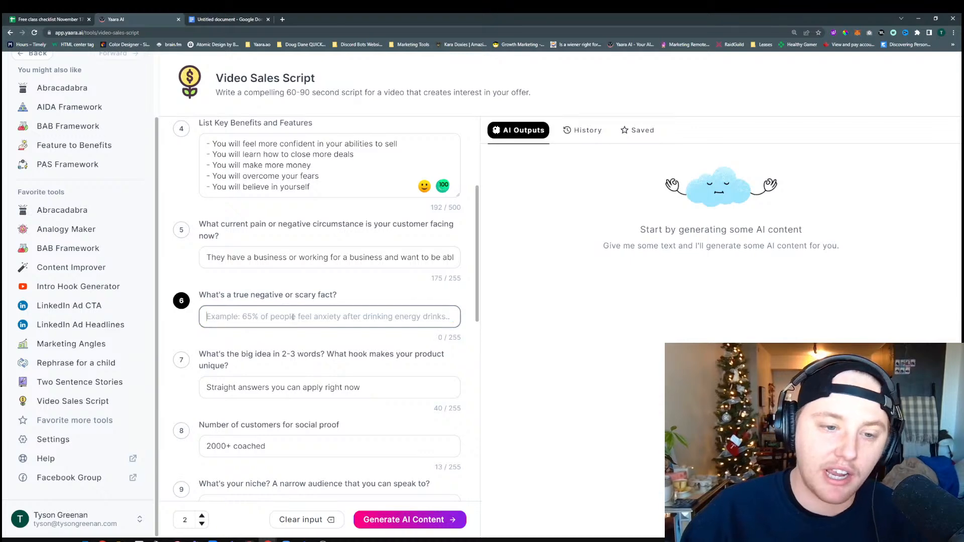
click(376, 295)
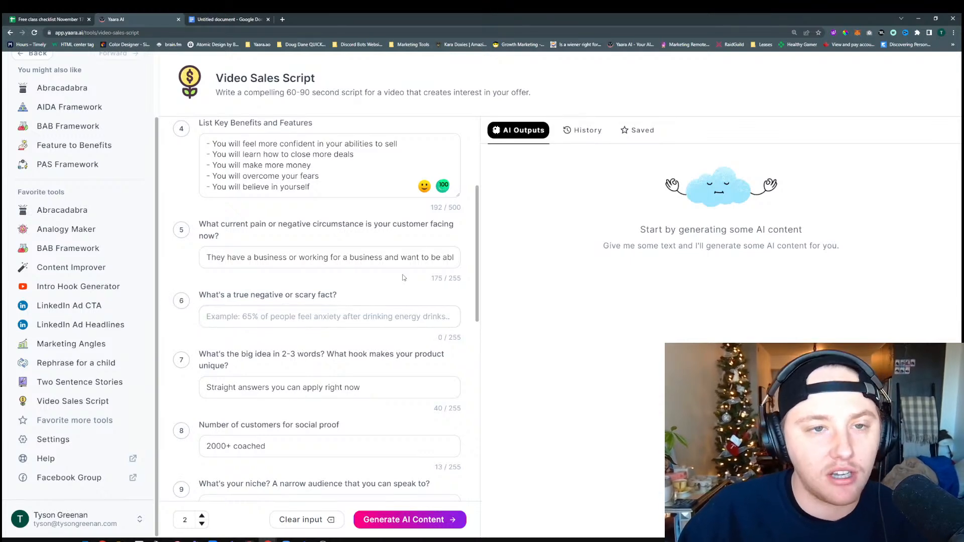
Search Google in a new browser tab for "what is sales really?"
click(284, 20)
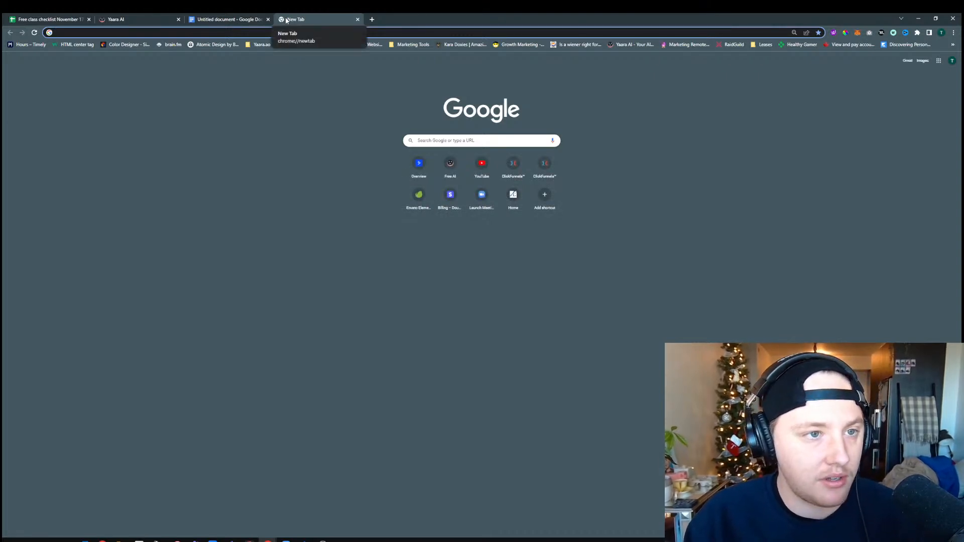
text(some)
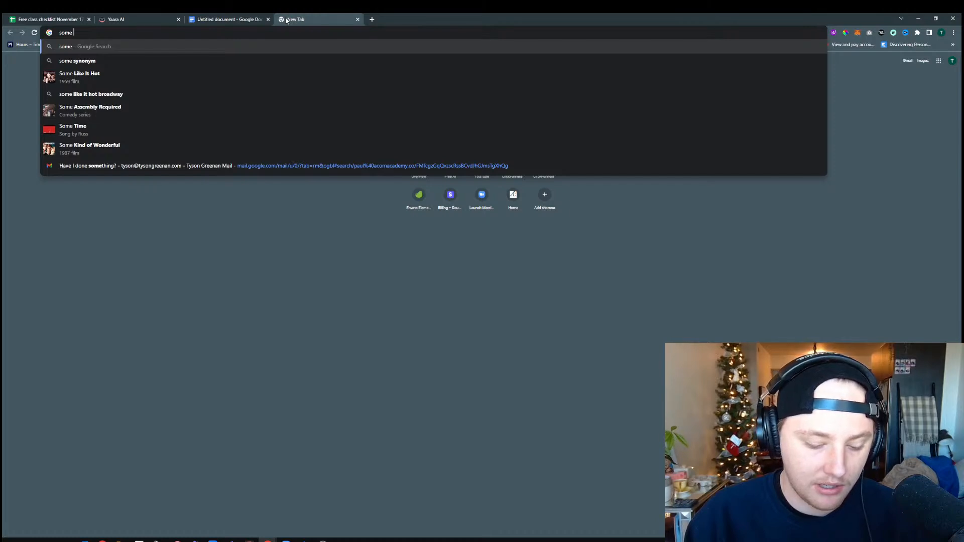
key(BackSpace)
key(ctrl+a)
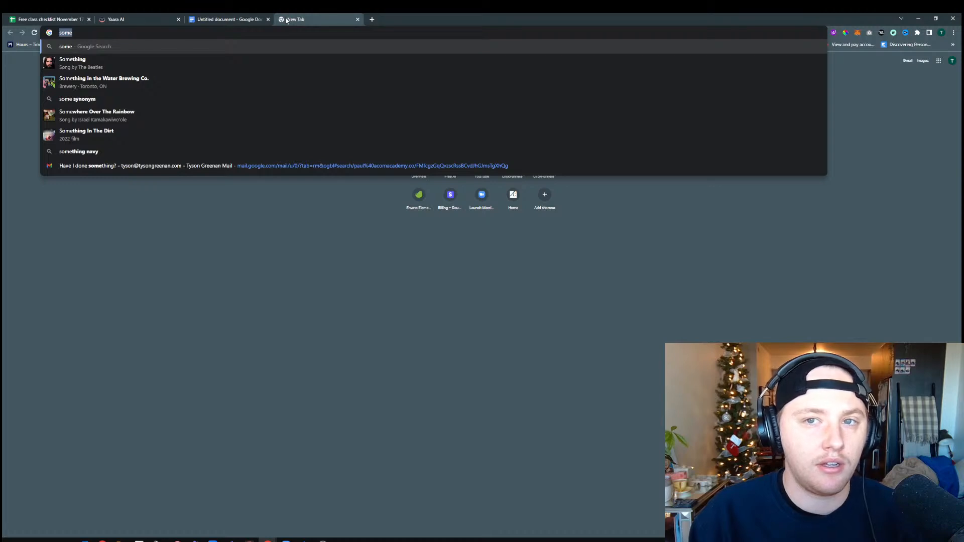
text(wha)
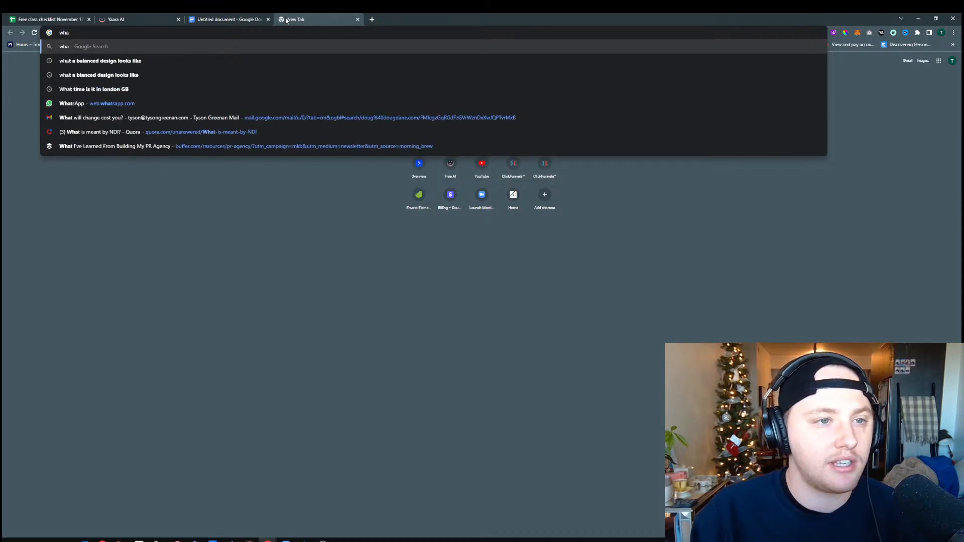
text(t is sales )
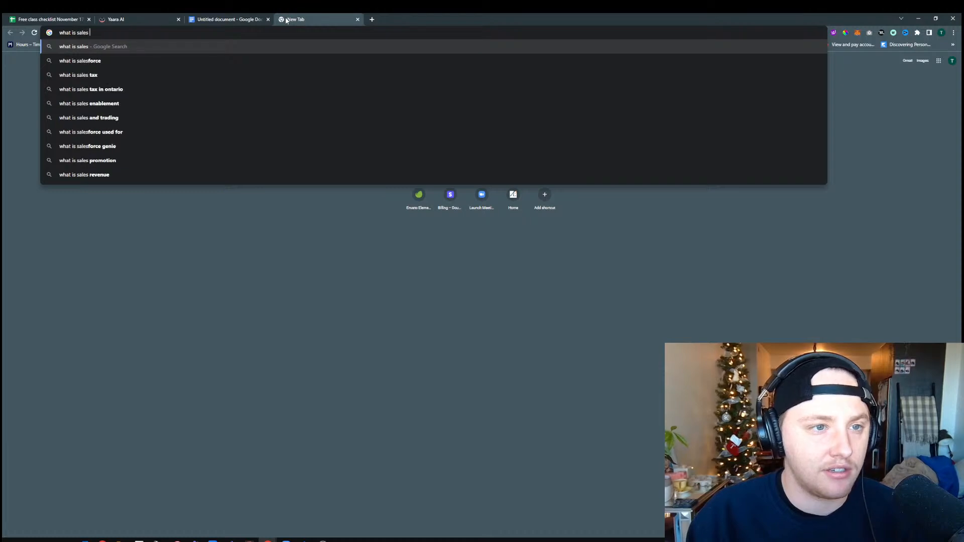
text(really?>)
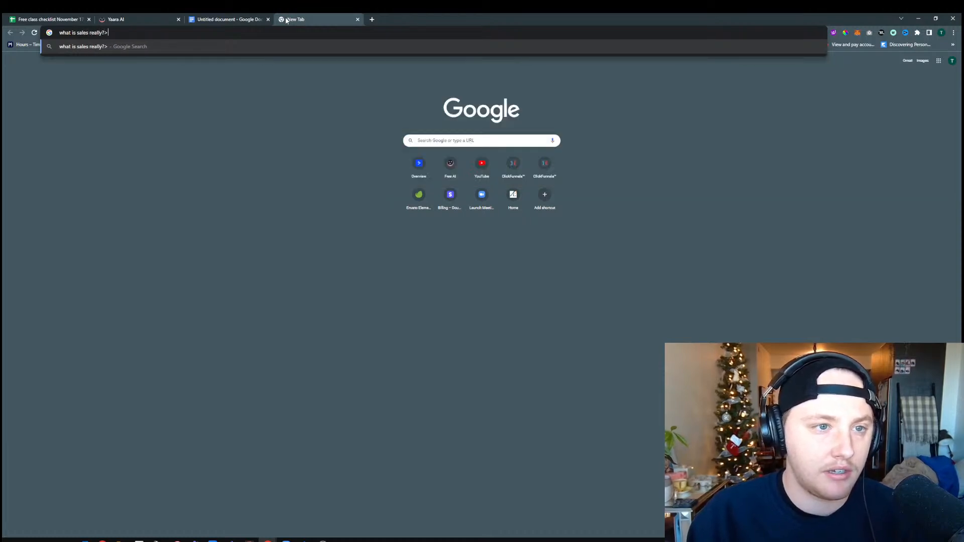
key(BackSpace)
key(Return)
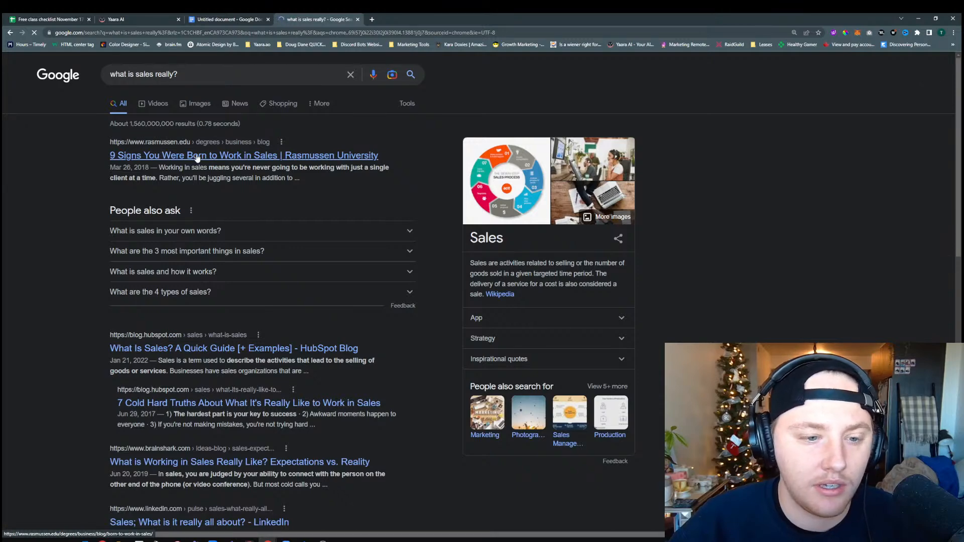
Check the related answer to "What is sales in your own words?", and open HubSpot's "7 Cold Hard Truths" article about working in sales
click(198, 231)
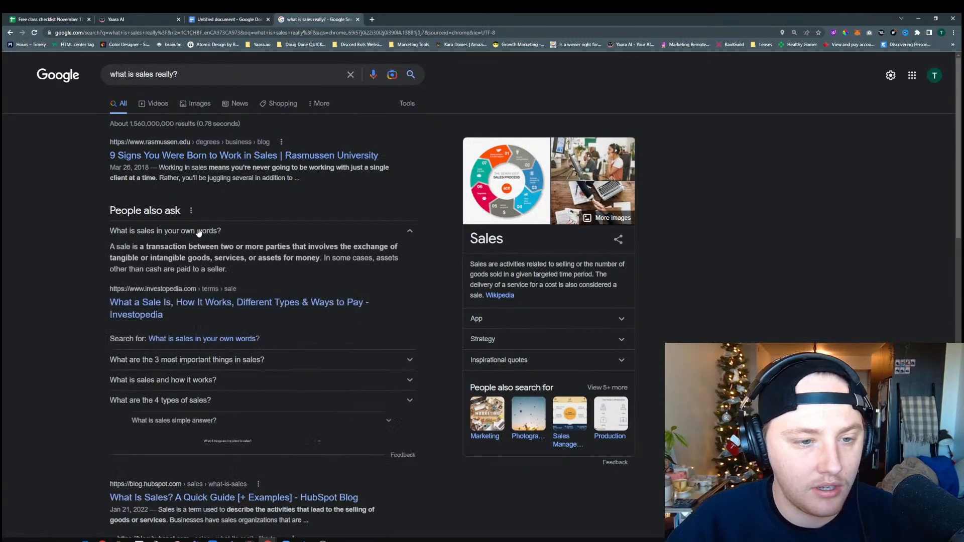
click(199, 231)
scroll(201, 225, down, 3)
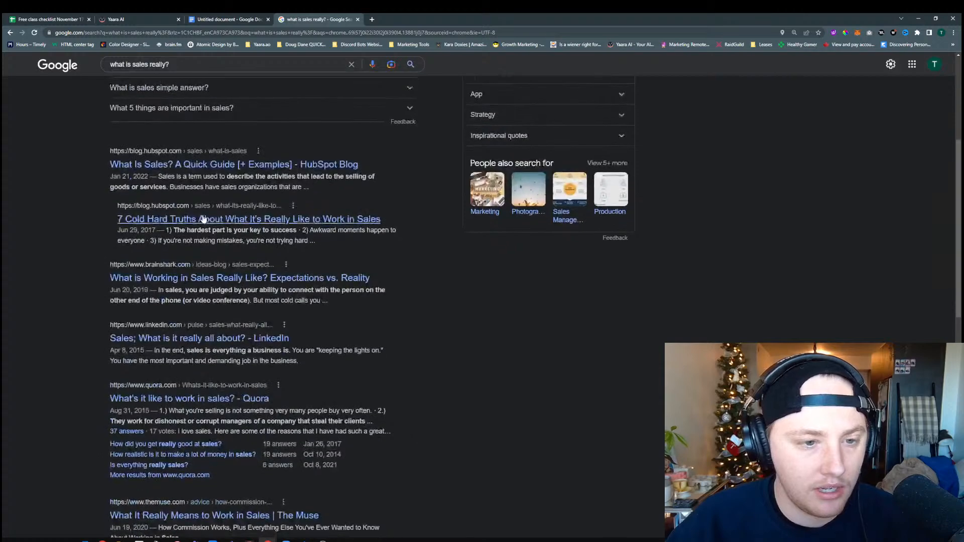
click(204, 219)
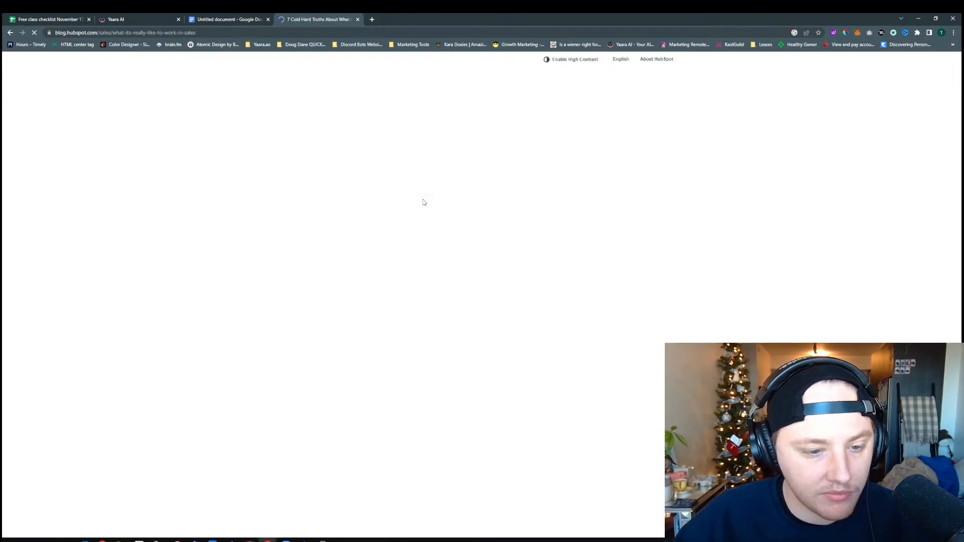
Read through the HubSpot article's seven truths, looking for a negative or scary fact about sales
scroll(470, 277, down, 5)
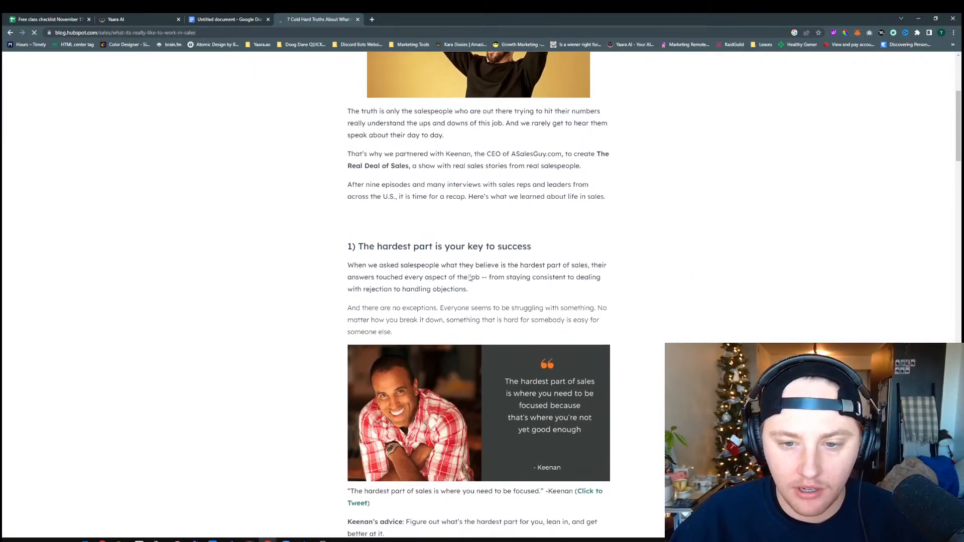
scroll(471, 277, down, 4)
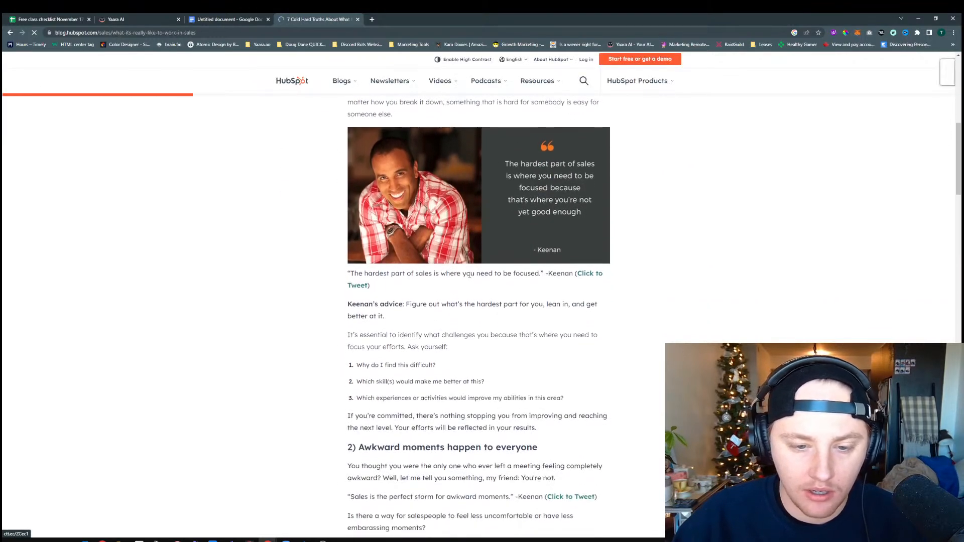
scroll(469, 276, down, 2)
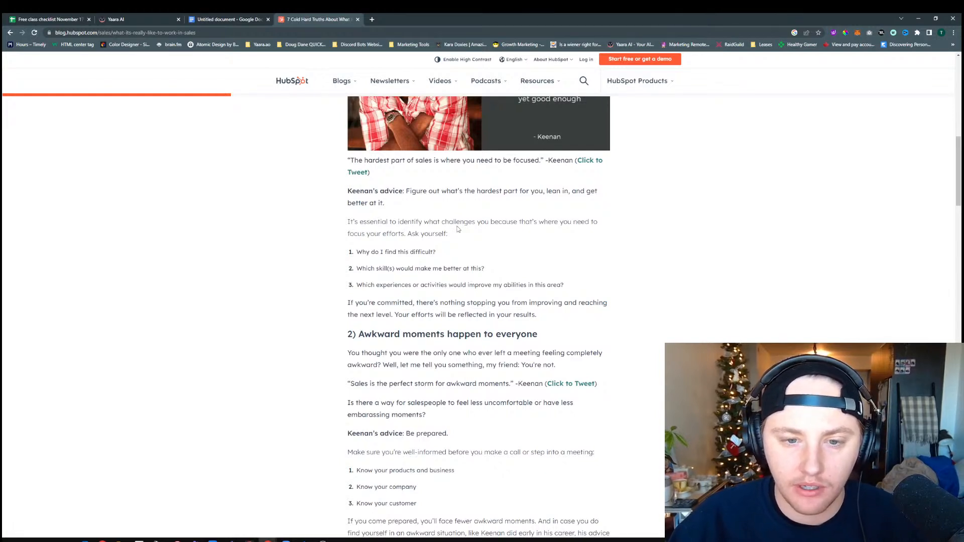
scroll(458, 229, down, 3)
scroll(458, 229, down, 5)
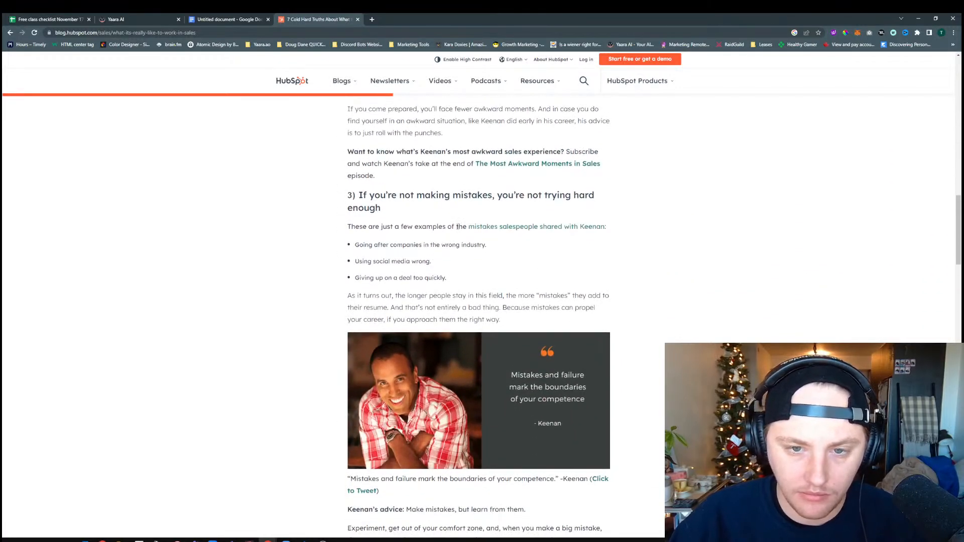
scroll(457, 227, down, 5)
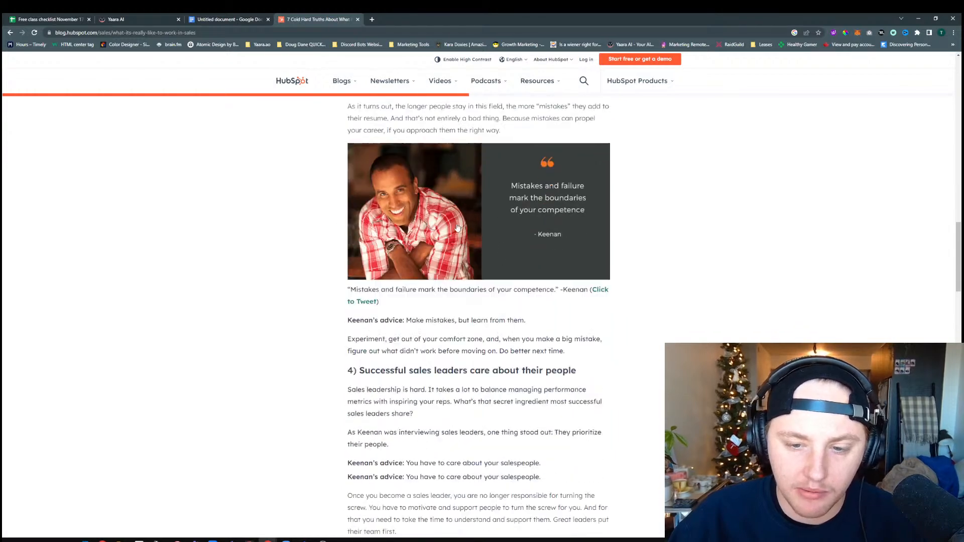
scroll(447, 233, down, 1)
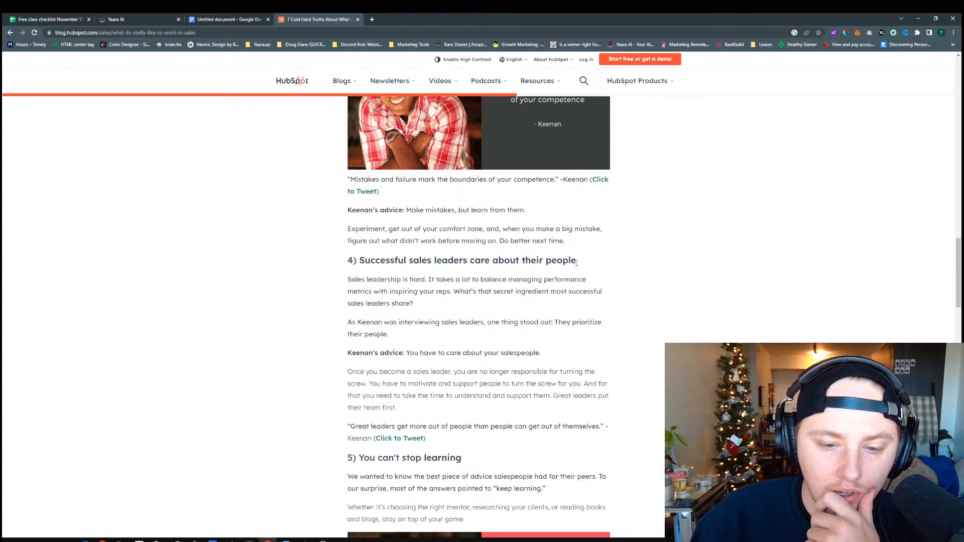
scroll(576, 262, down, 7)
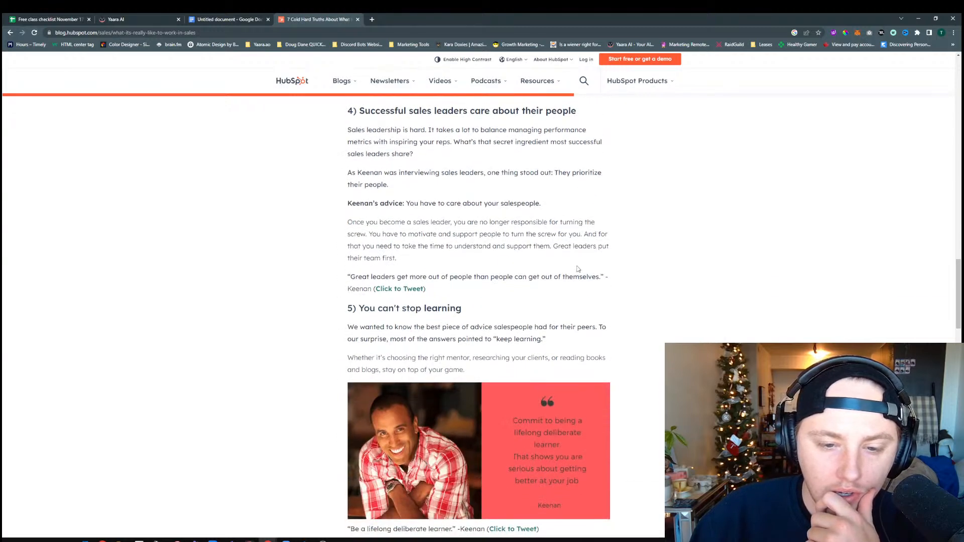
scroll(575, 275, down, 11)
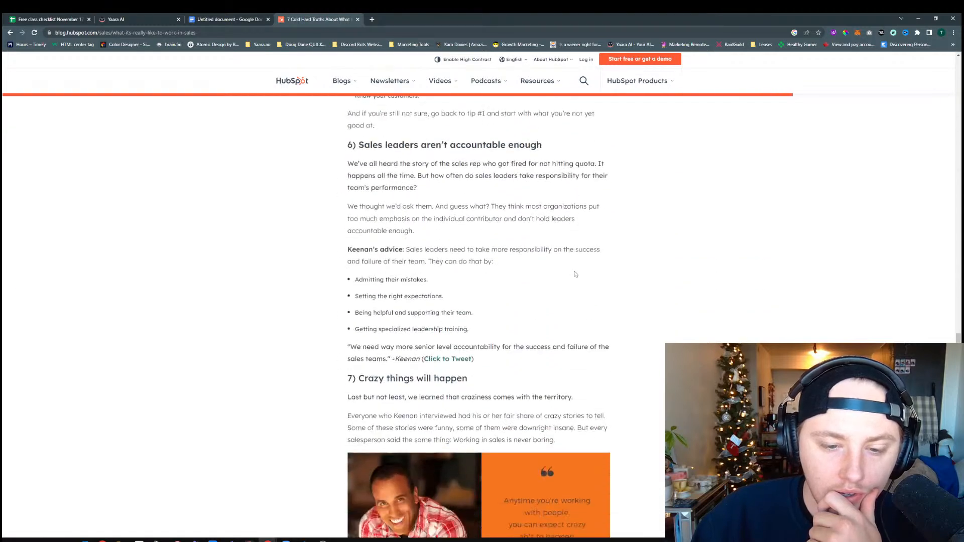
scroll(574, 274, down, 4)
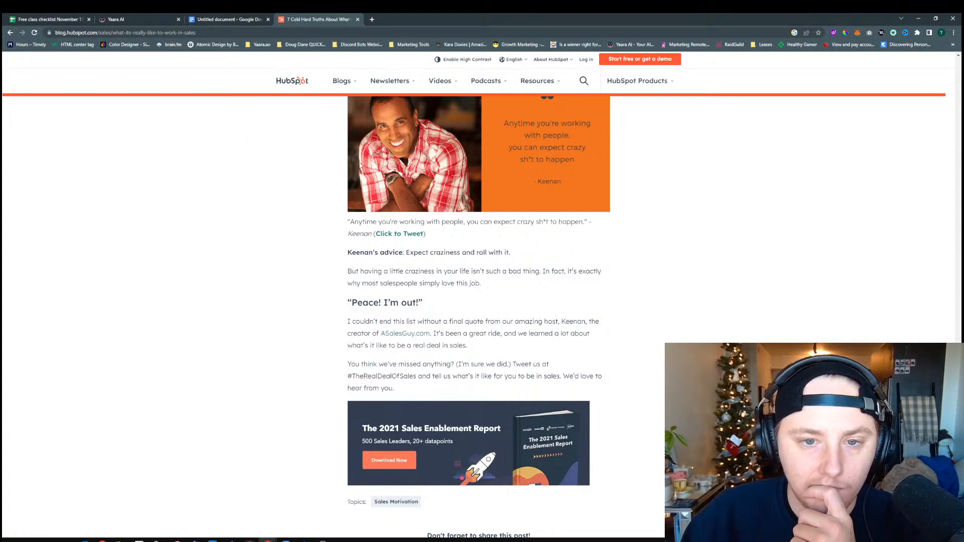
scroll(569, 273, up, 10)
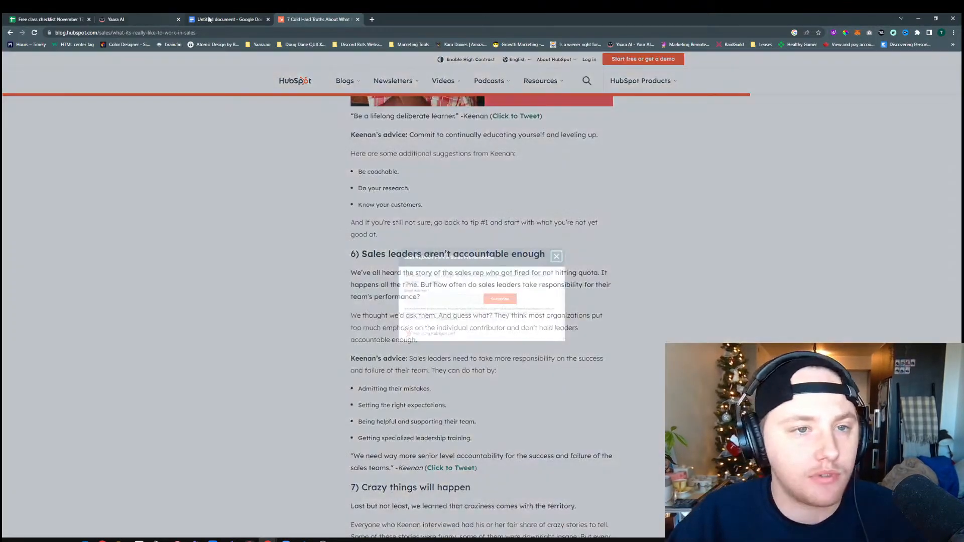
Check the notes in the Google Docs document and return to the scary fact answer in Yaara AI's form
click(209, 19)
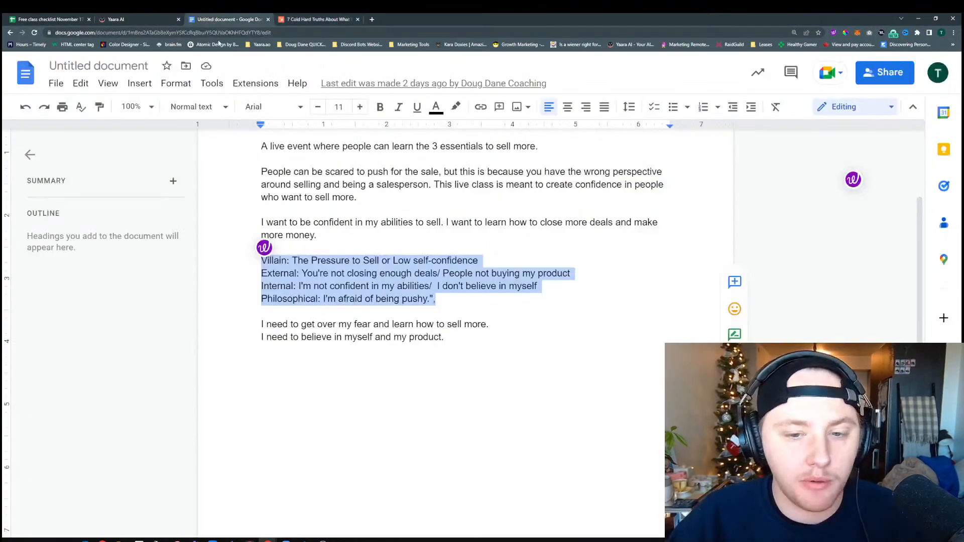
click(128, 20)
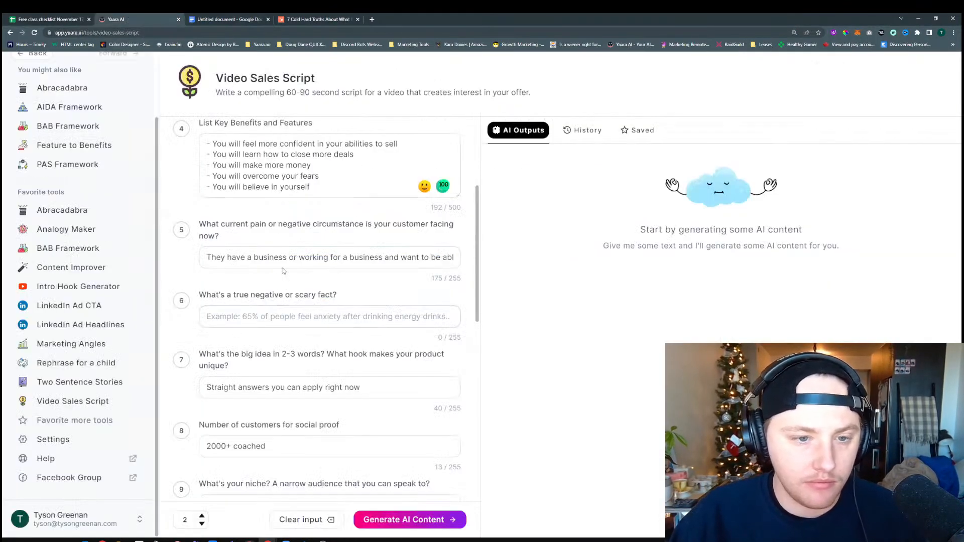
click(256, 315)
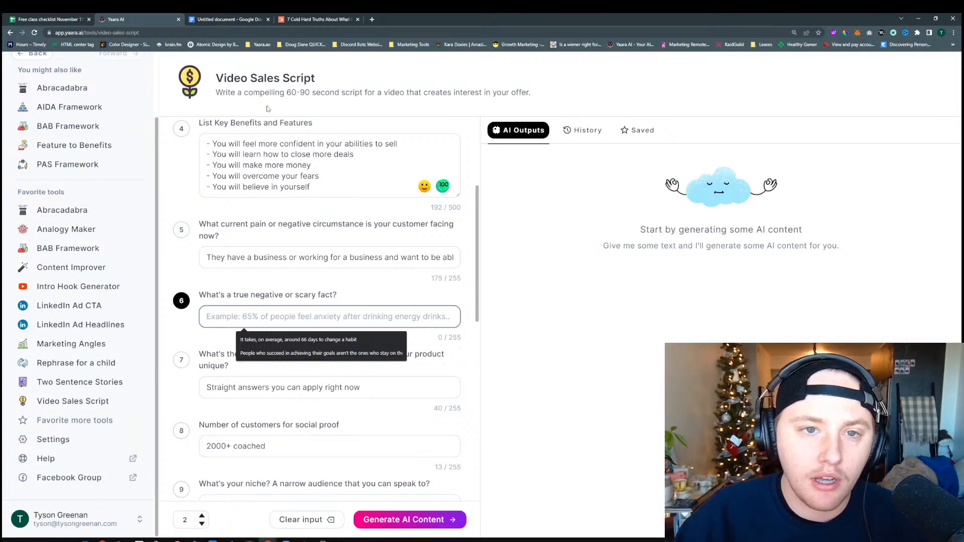
Copy the question "What's a true negative or scary fact" and search Google for it in a new tab with "about sales people" added
drag(340, 305, 198, 296)
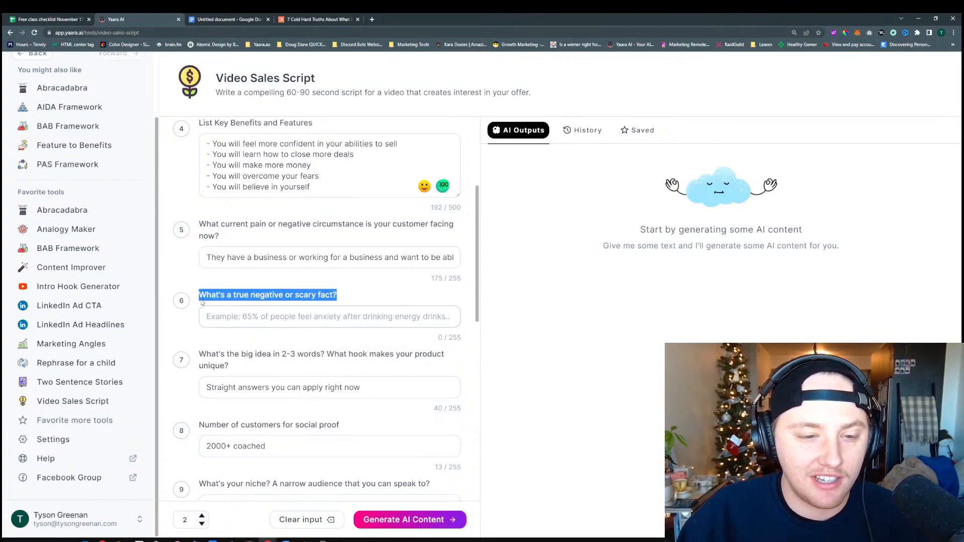
key(ctrl+c)
click(372, 19)
key(ctrl+v)
key(BackSpace)
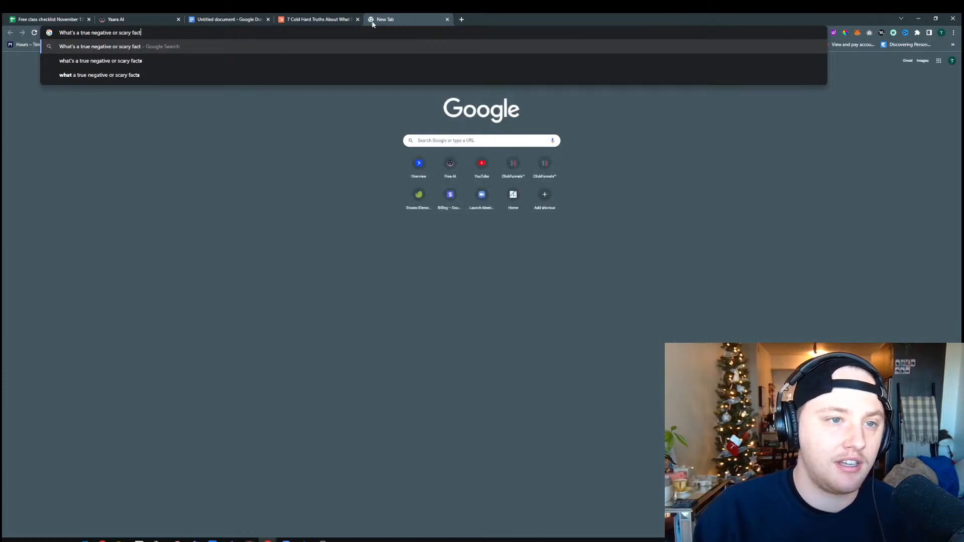
text(about sales people)
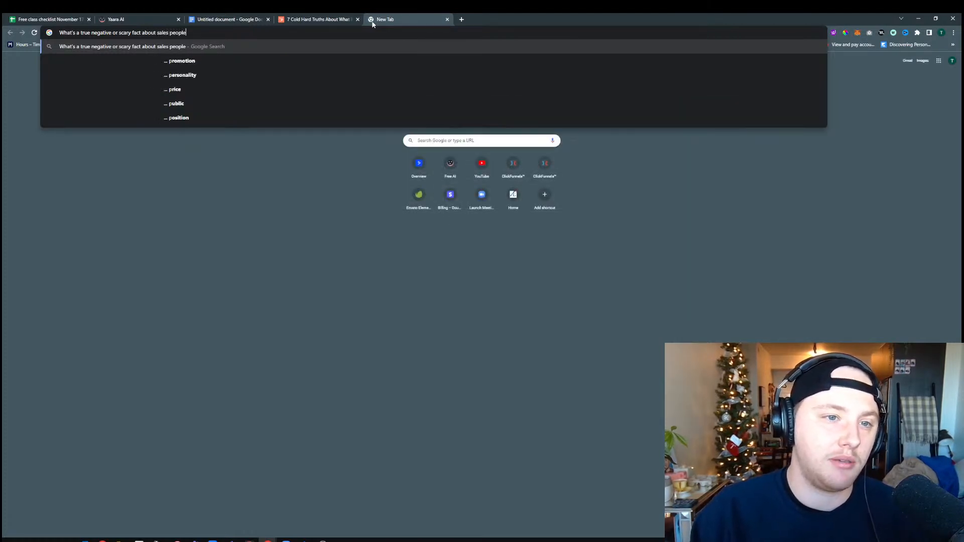
key(Return)
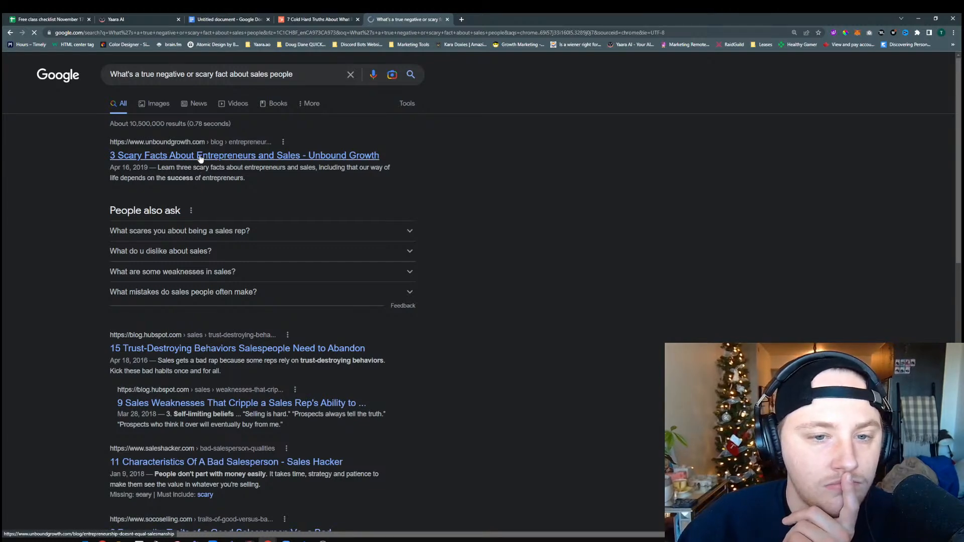
Open the Unbound Growth article "3 Scary Facts About Entrepreneurs and Sales" and read its three scary facts
click(200, 159)
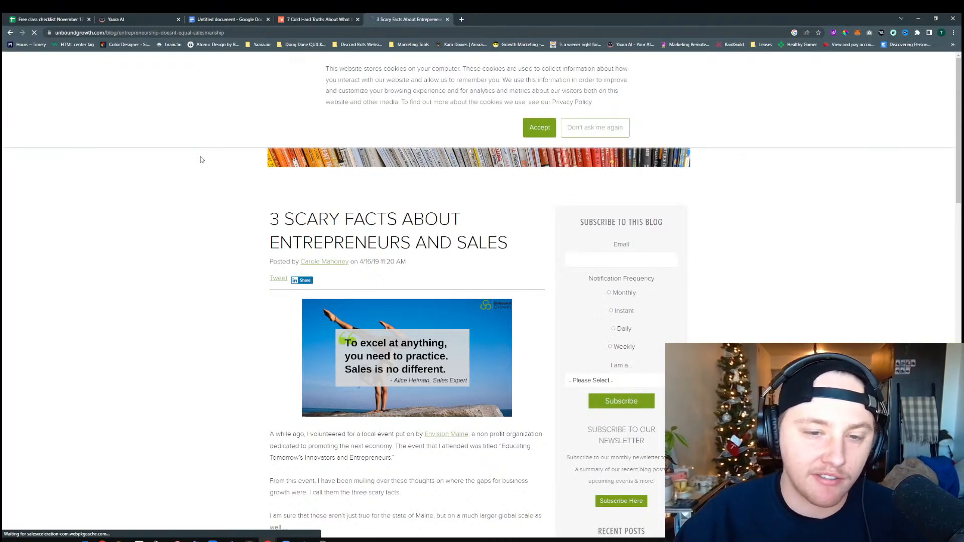
scroll(258, 253, down, 5)
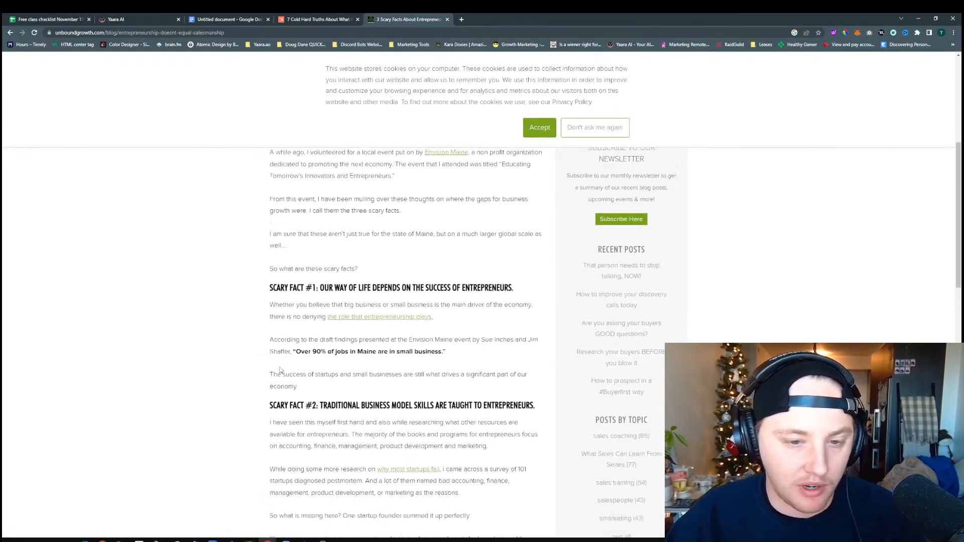
scroll(280, 370, down, 2)
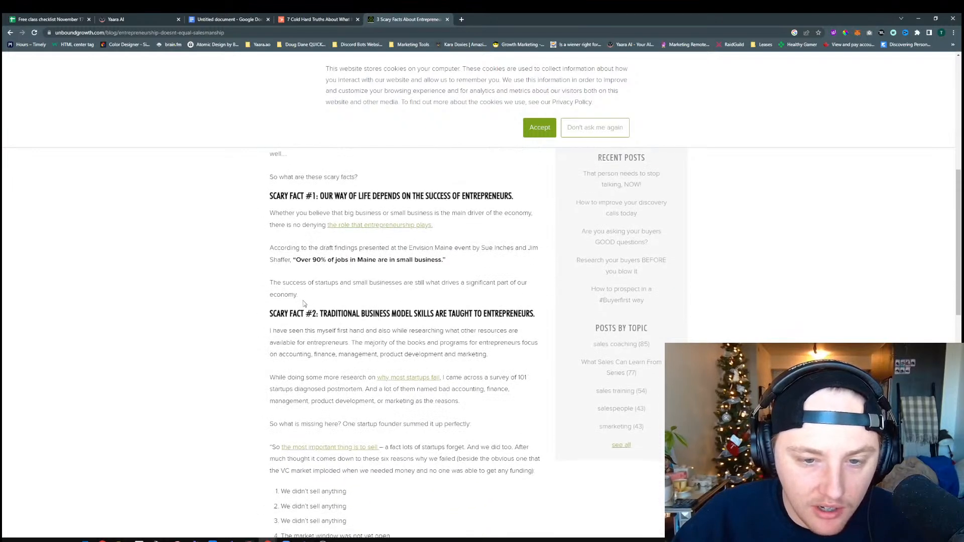
scroll(406, 301, down, 4)
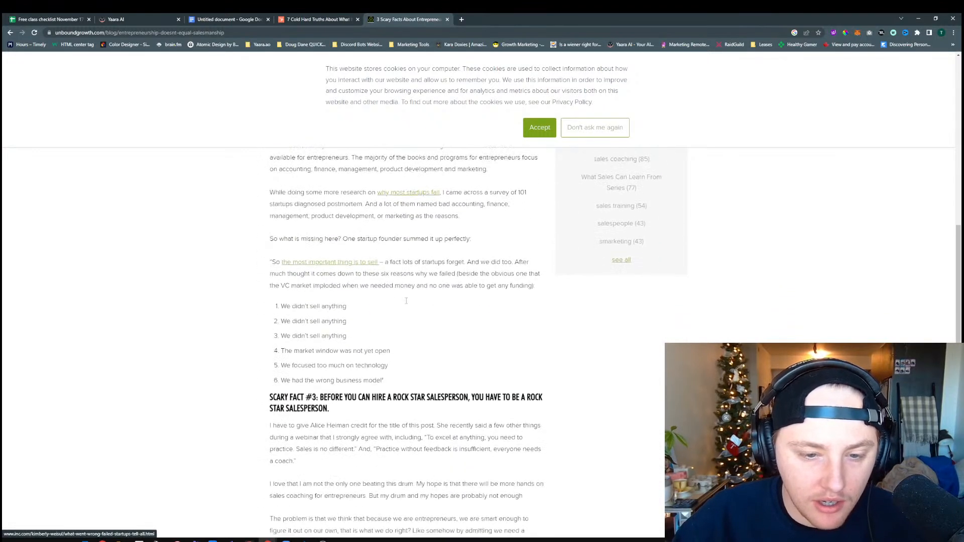
scroll(468, 238, up, 1)
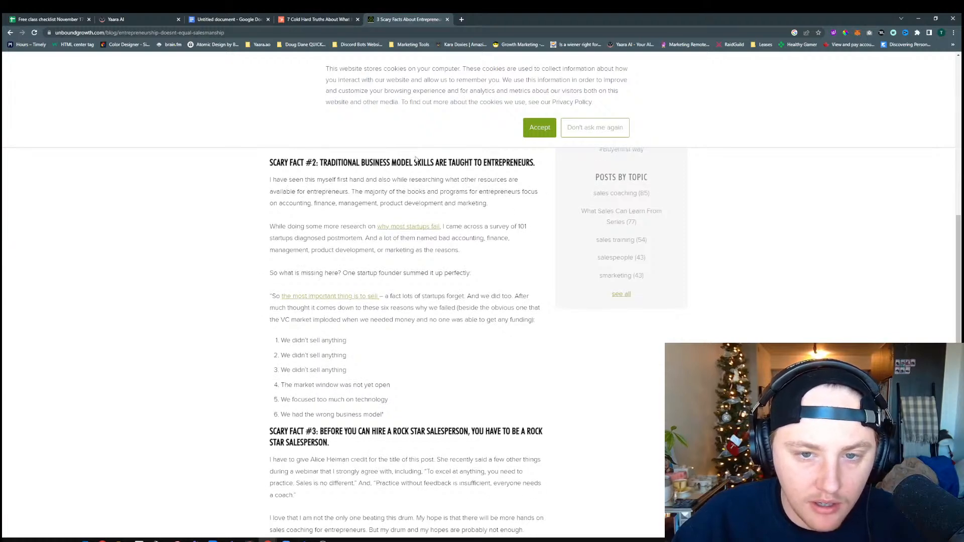
scroll(384, 214, down, 4)
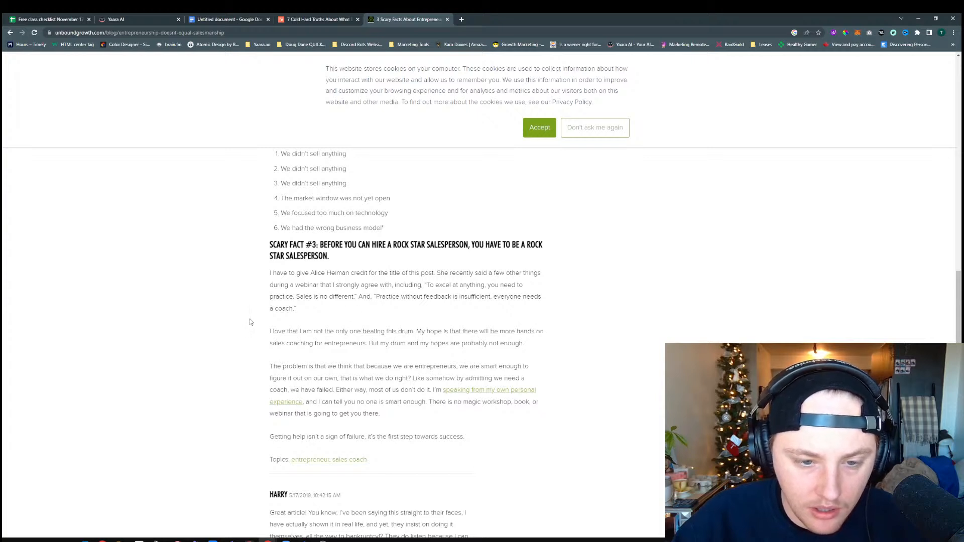
scroll(253, 323, down, 1)
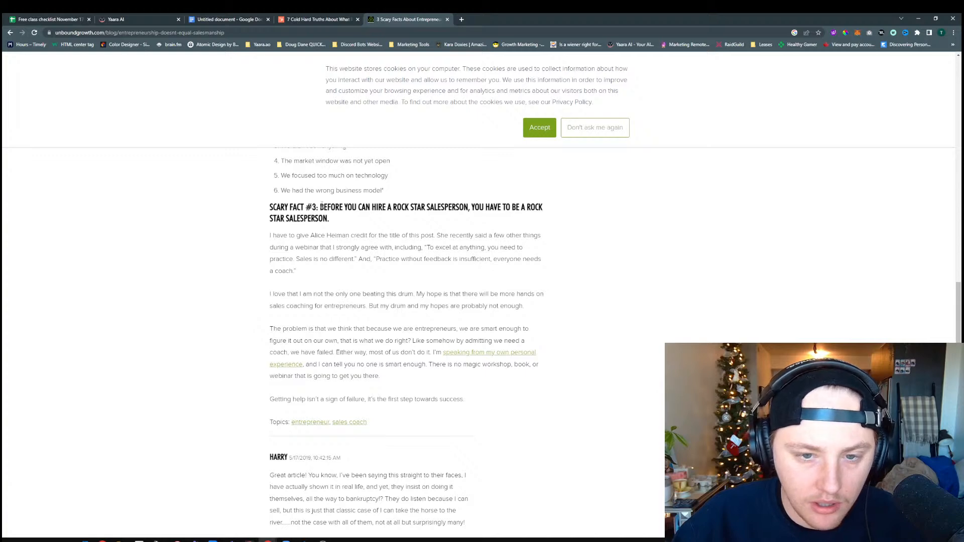
Copy the article's scary fact #3, starting "Before you can hire a rock star salesperson", into the scary fact answer in Yaara AI's form
drag(321, 207, 329, 218)
click(220, 20)
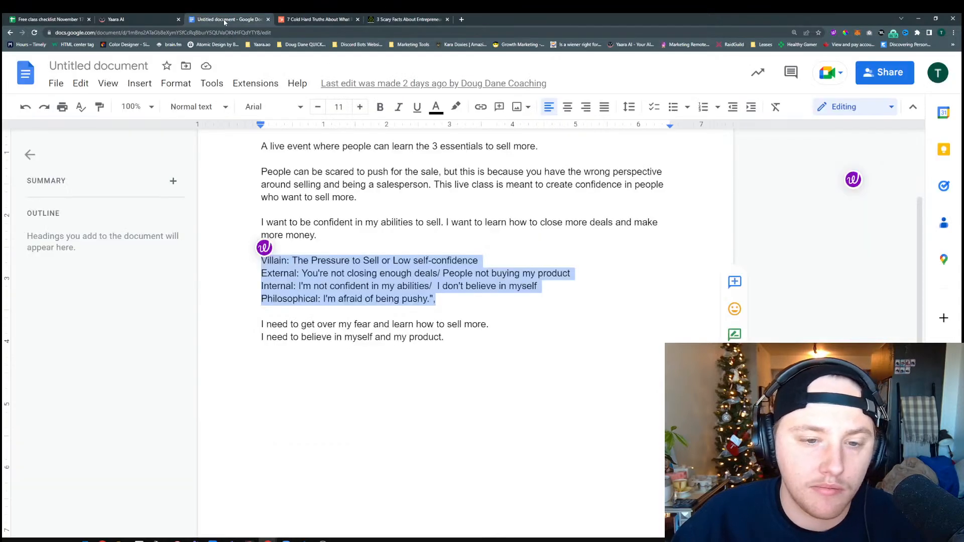
click(138, 20)
click(301, 316)
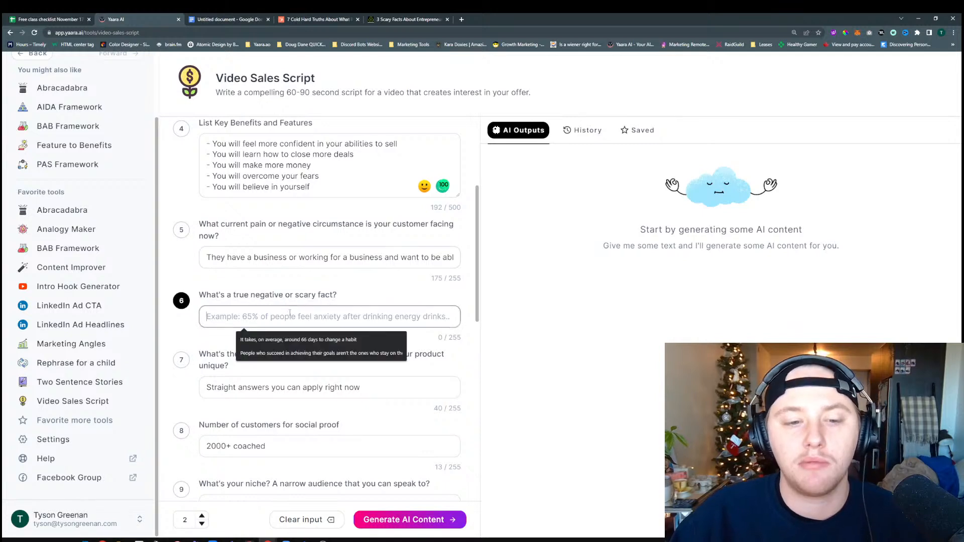
key(ctrl+v)
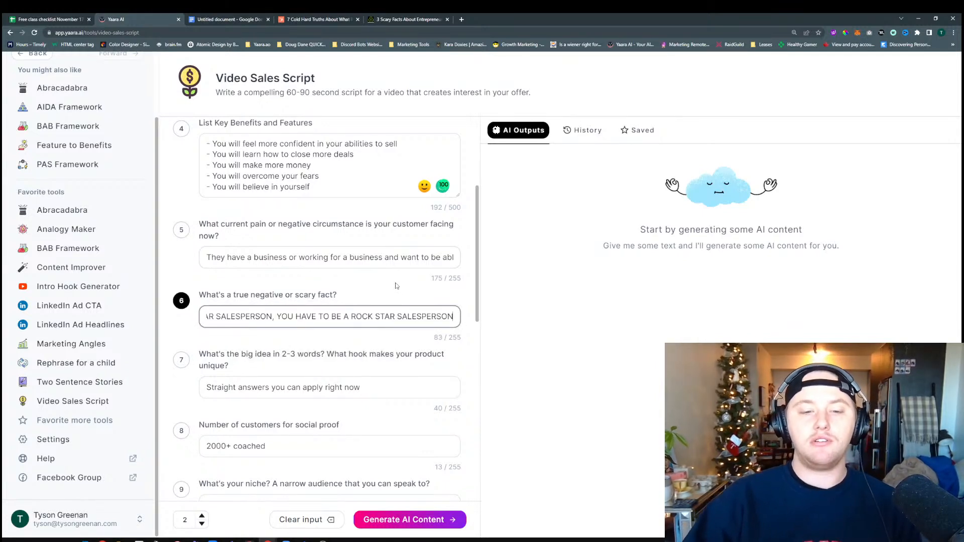
click(351, 289)
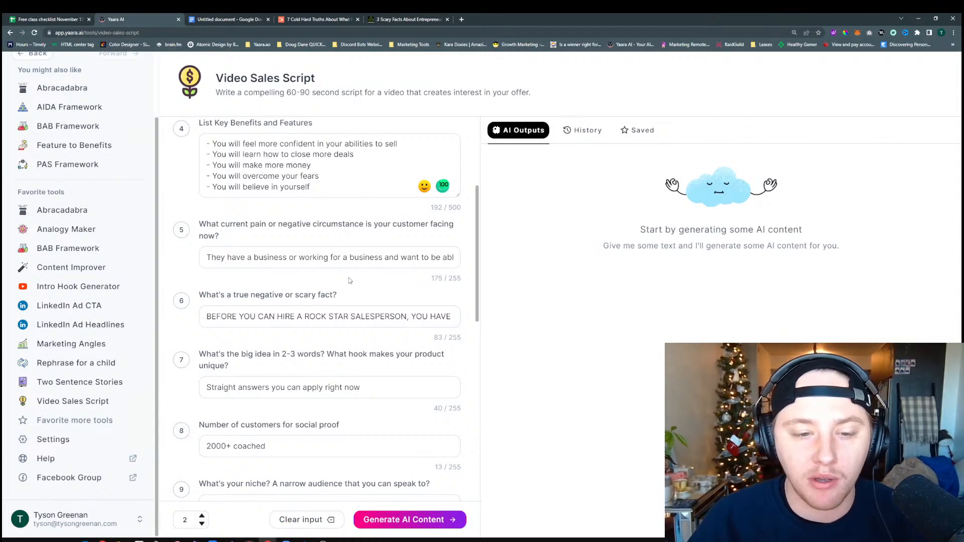
Replace the big idea answer with "Sell More"
click(285, 387)
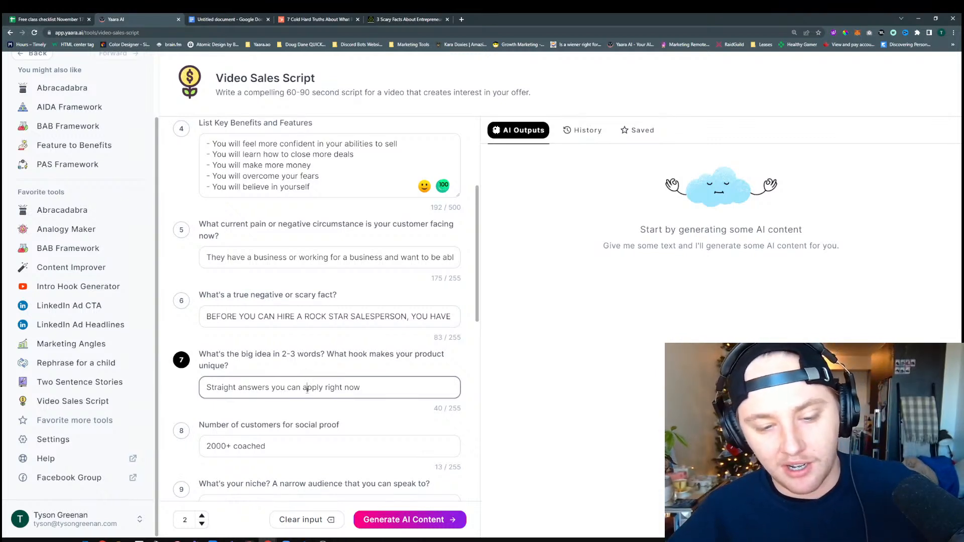
key(ctrl+a)
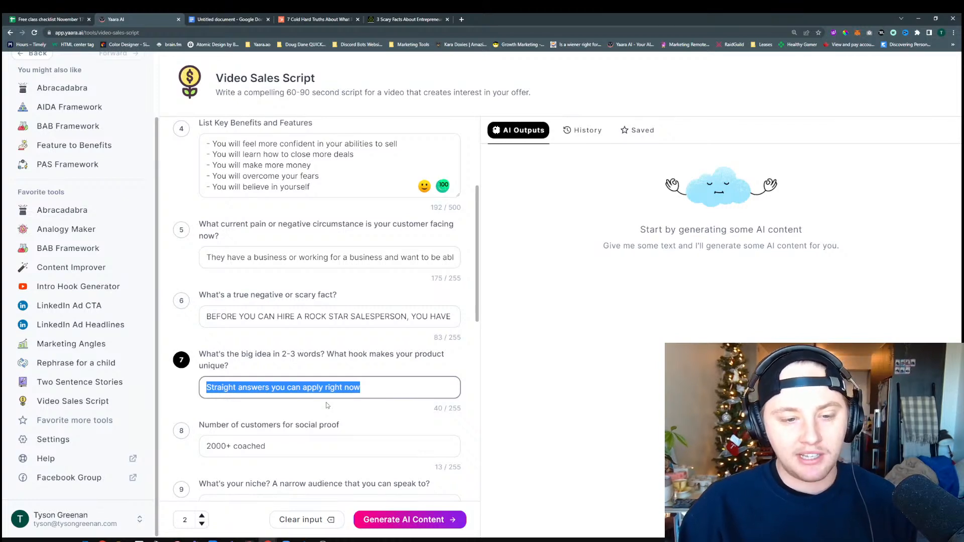
key(BackSpace)
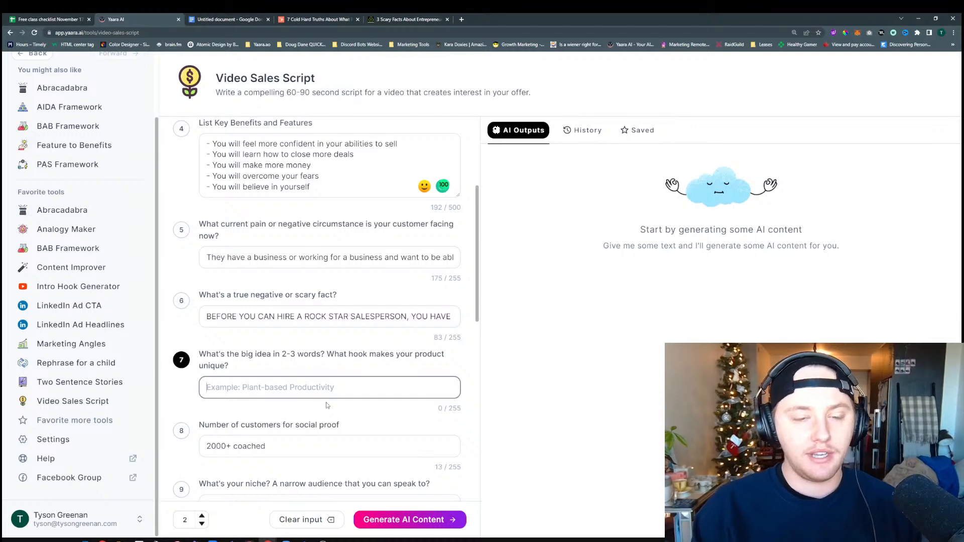
text(Sell More)
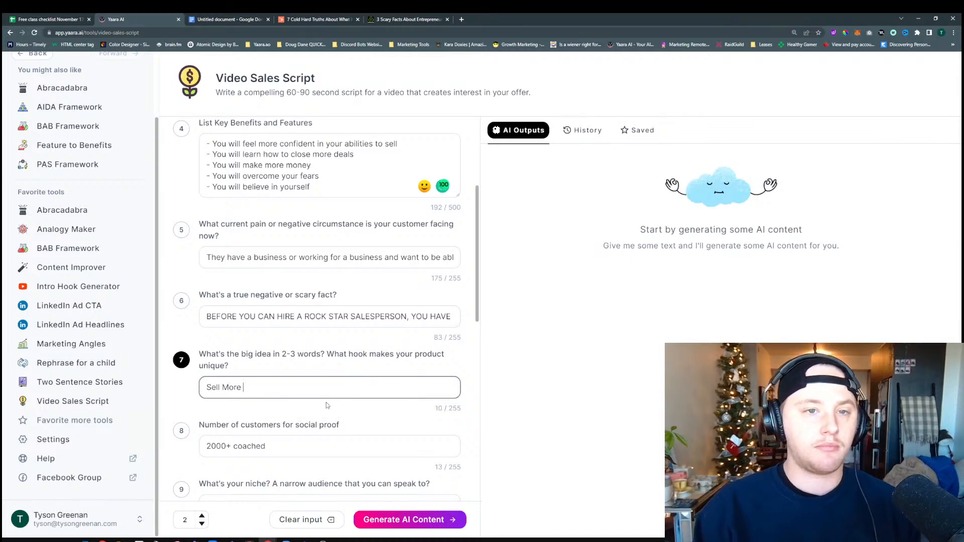
Check the Google Docs notes for big idea wording and return to Yaara AI's form
key(ctrl+Tab)
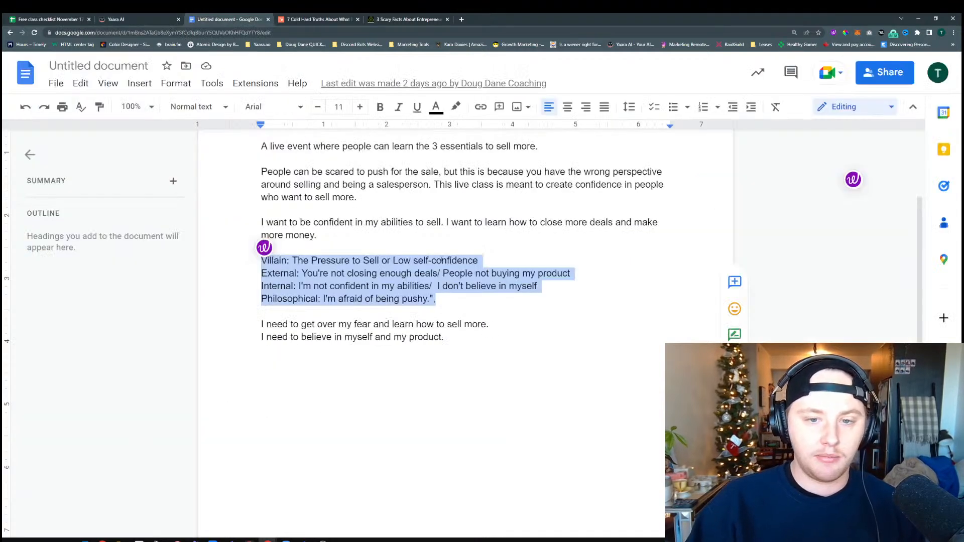
click(442, 260)
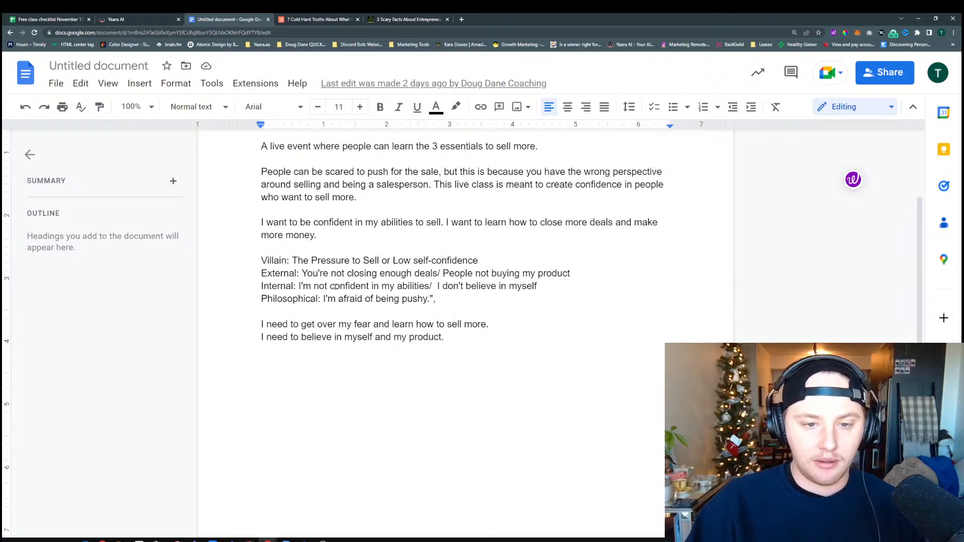
key(alt+Tab)
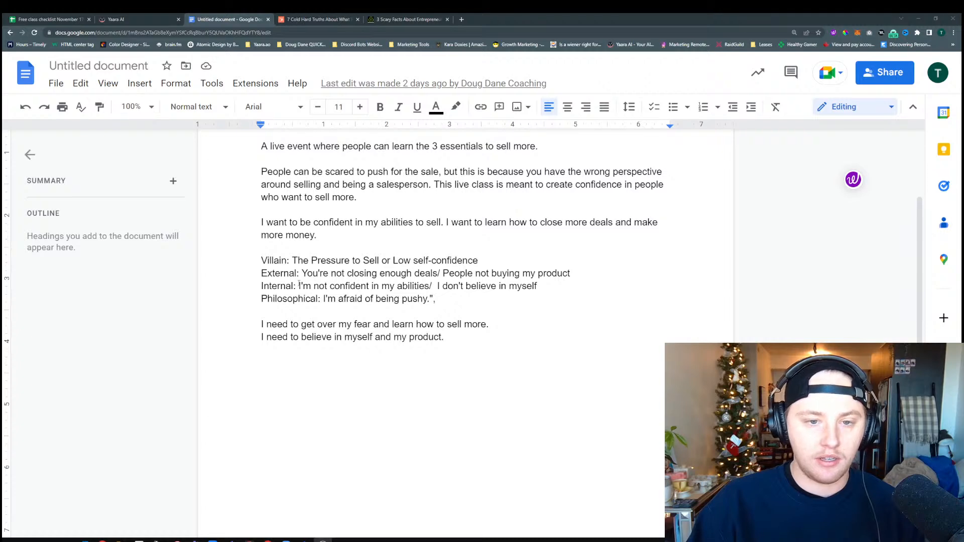
click(124, 19)
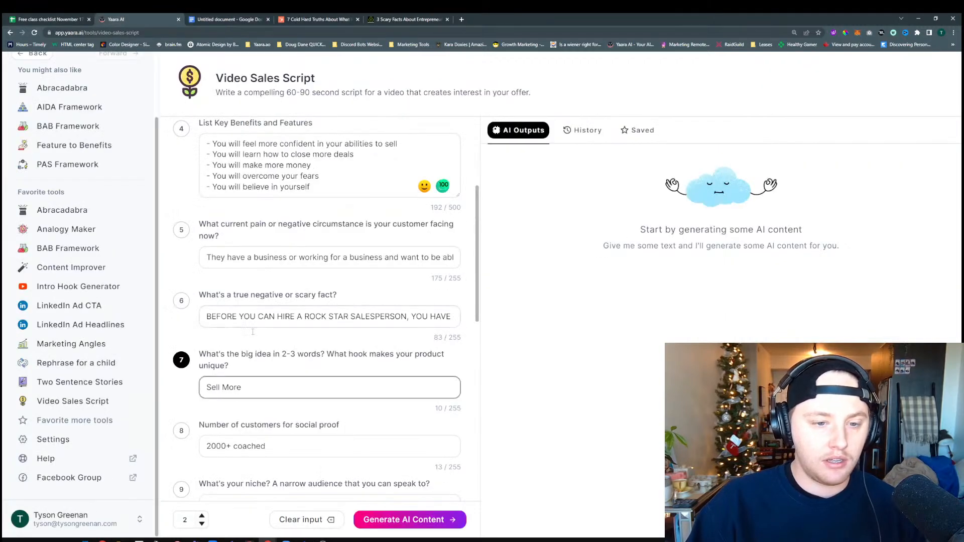
Rewrite the big idea answer as "Sell More in your business"
key(ctrl+a)
key(BackSpace)
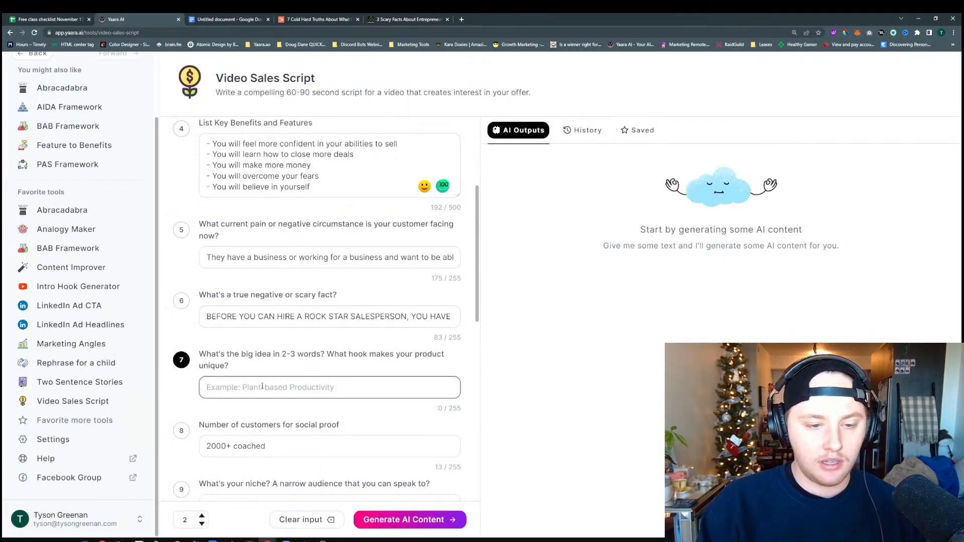
text(Sell More with)
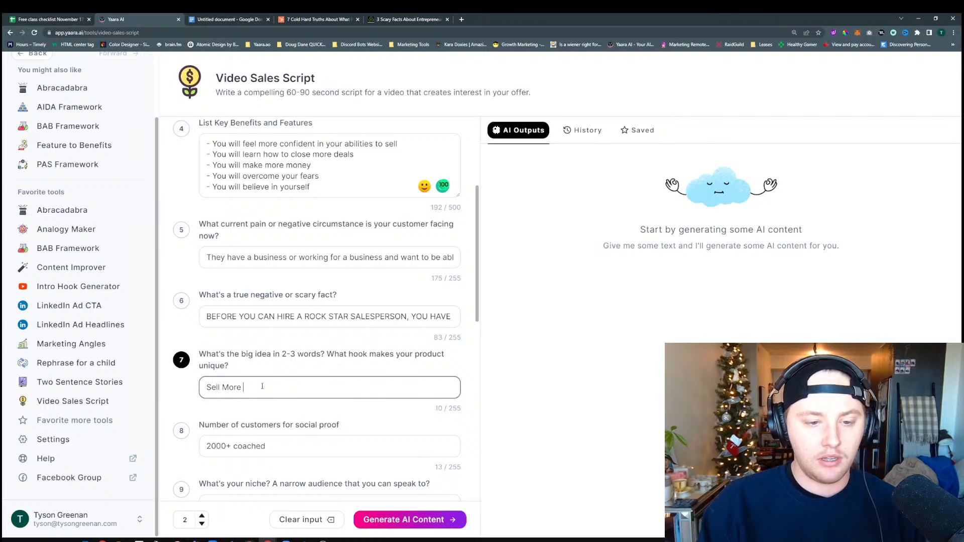
key(BackSpace)
key(BackSpace)
key(BackSpace)
key(BackSpace)
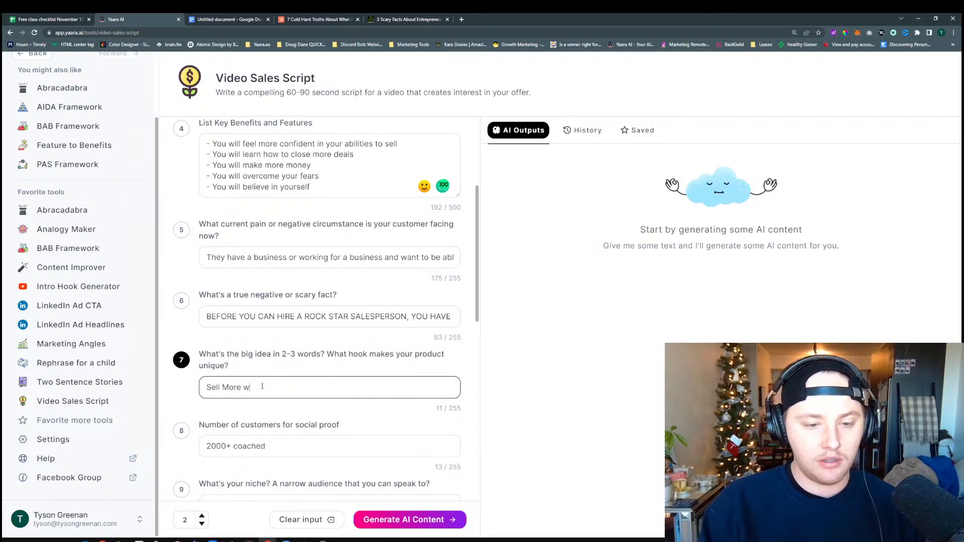
text(ith)
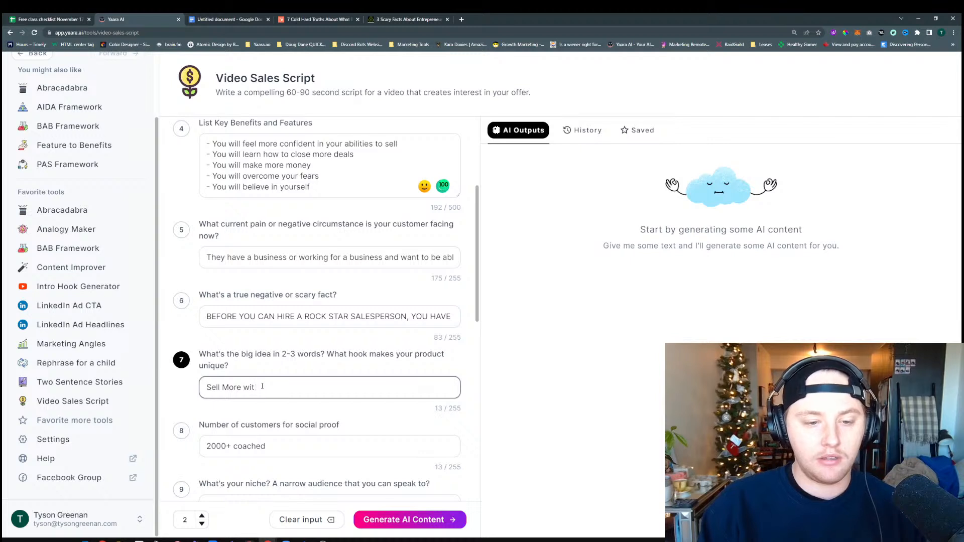
key(BackSpace)
key(BackSpace)
key(BackSpace)
text(i)
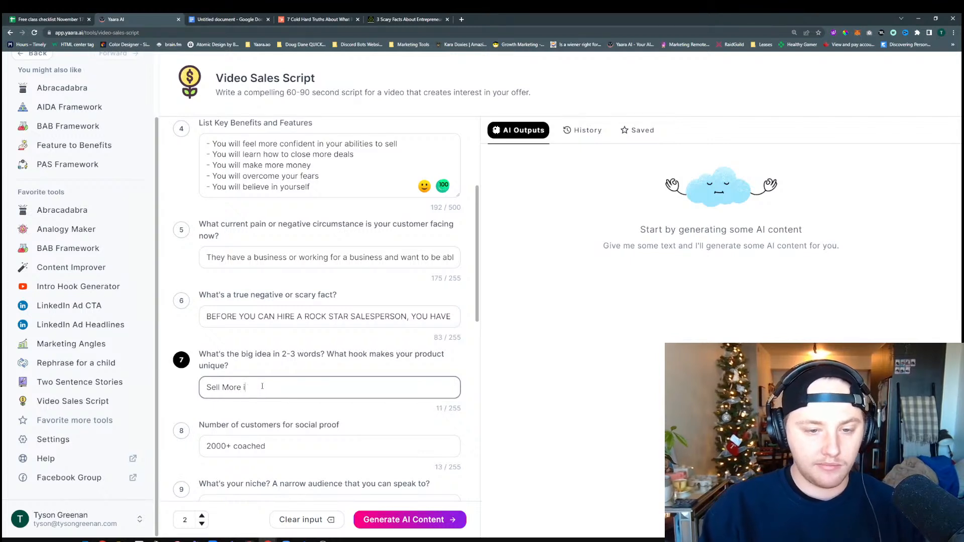
text(n your busines)
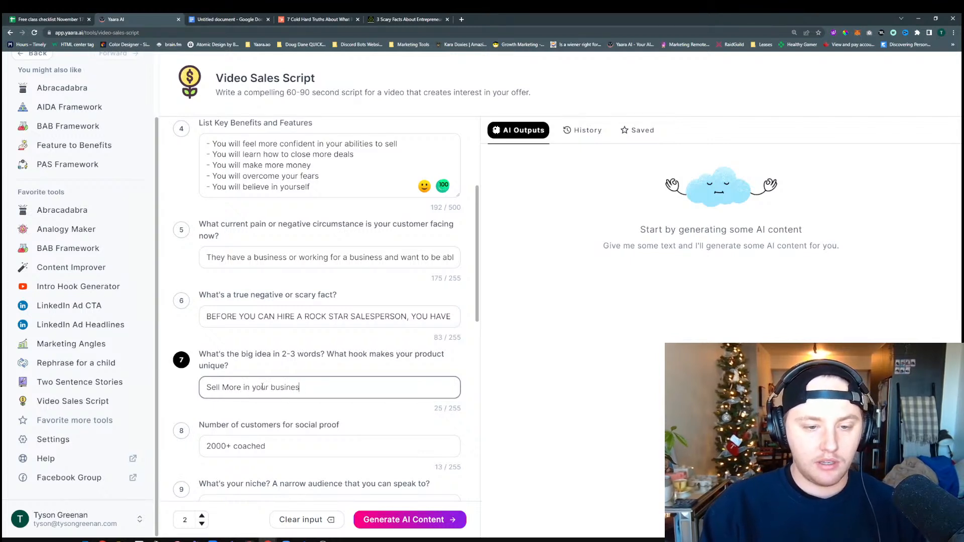
text(s o)
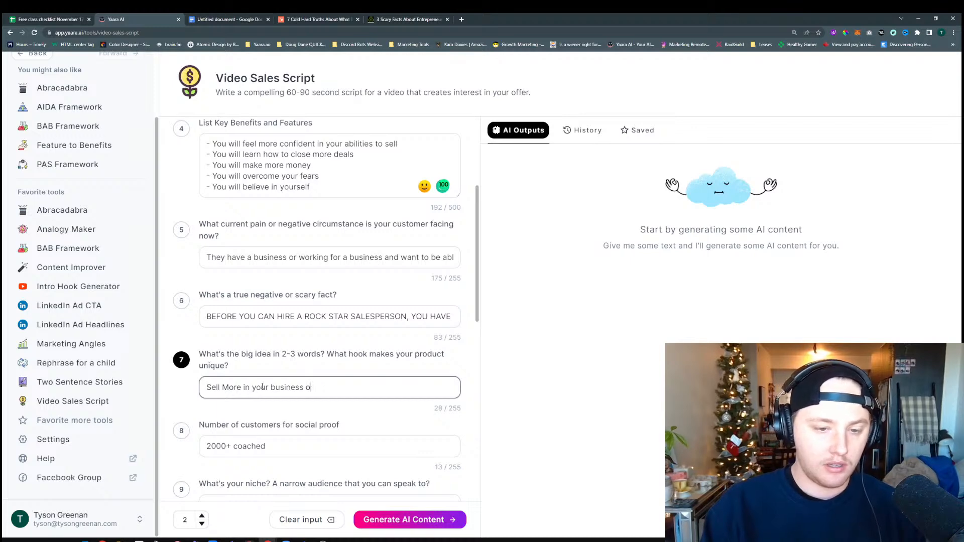
key(BackSpace)
key(BackSpace)
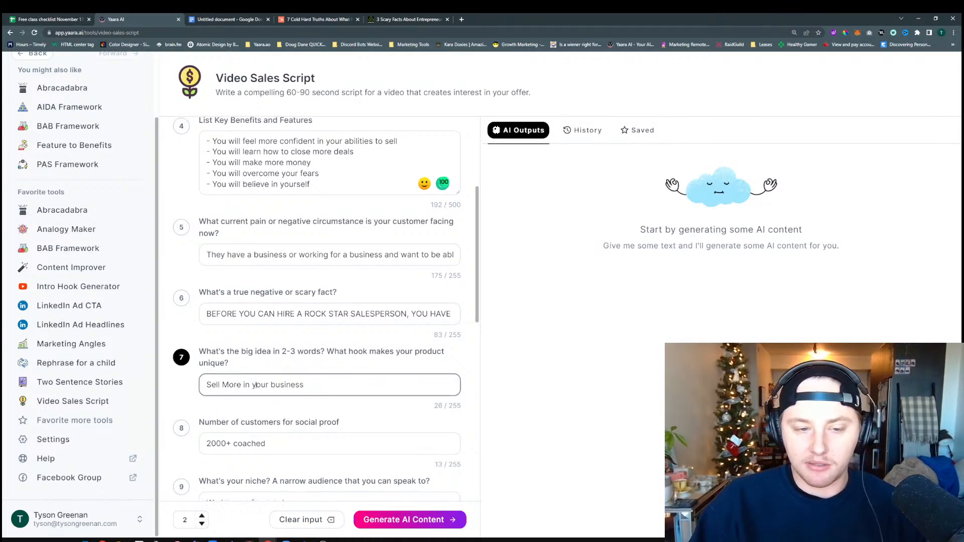
Review the answers for social proof, niche and the customers' initial goal
scroll(255, 384, down, 2)
click(275, 370)
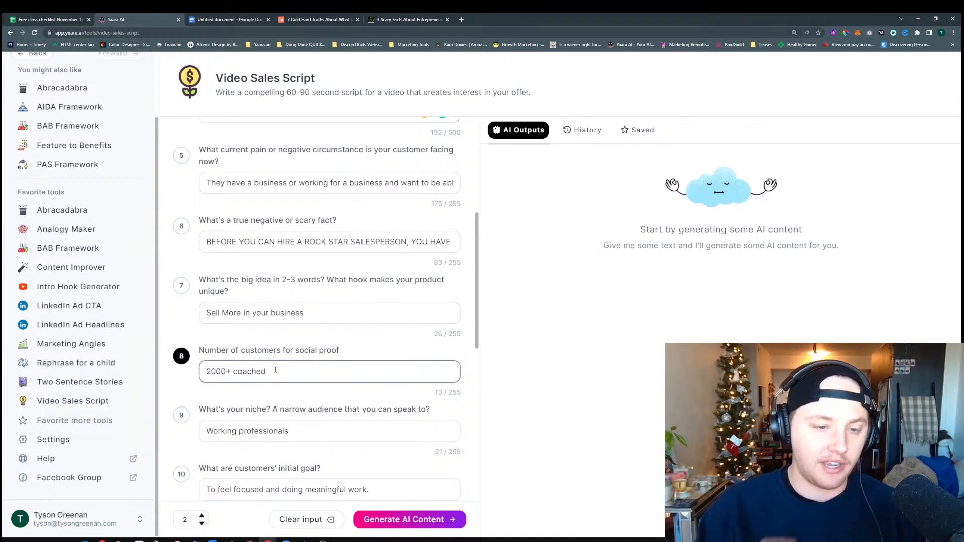
click(287, 430)
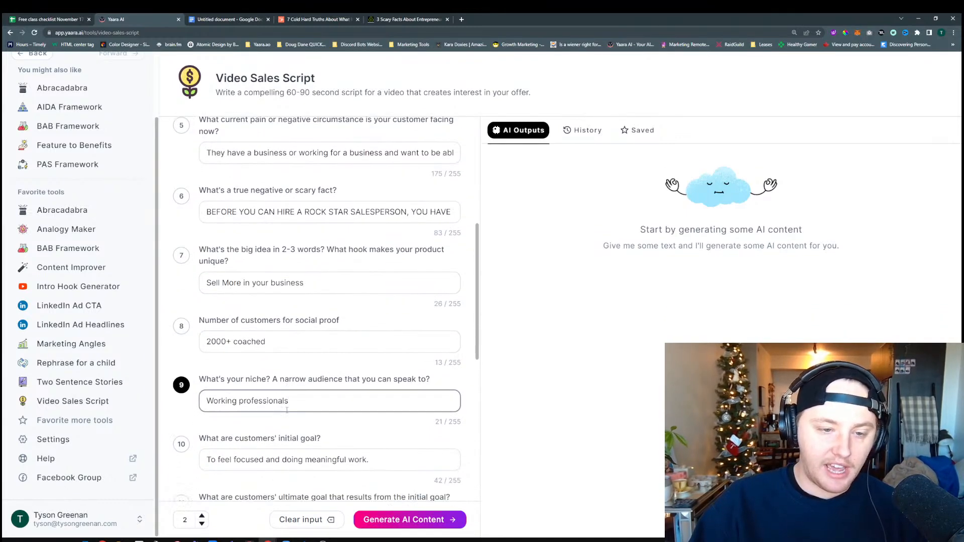
scroll(286, 410, down, 1)
scroll(274, 379, down, 1)
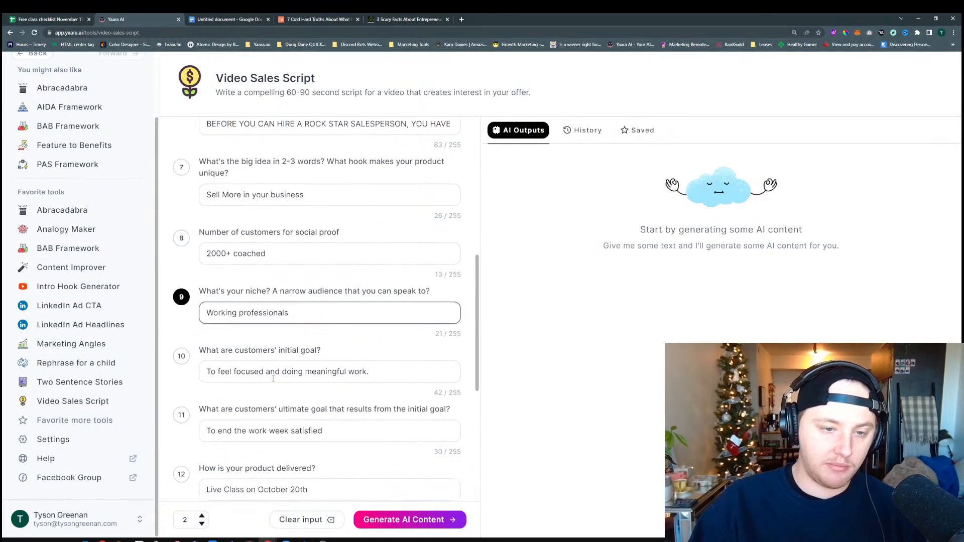
scroll(273, 378, down, 1)
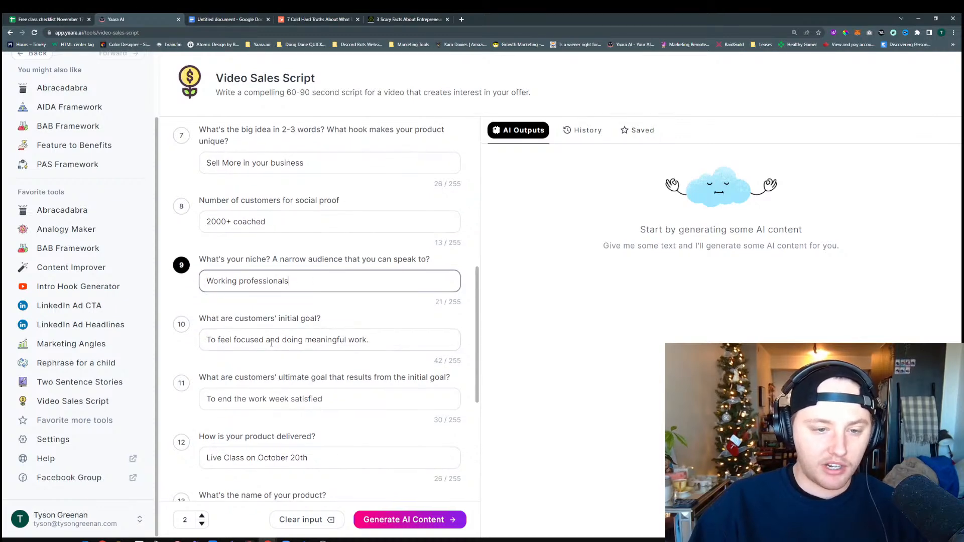
scroll(271, 344, down, 1)
Replace the customers' initial goal with "I need to get over my fear and learn how to sell more." copied from the Google Docs notes
triple_click(392, 309)
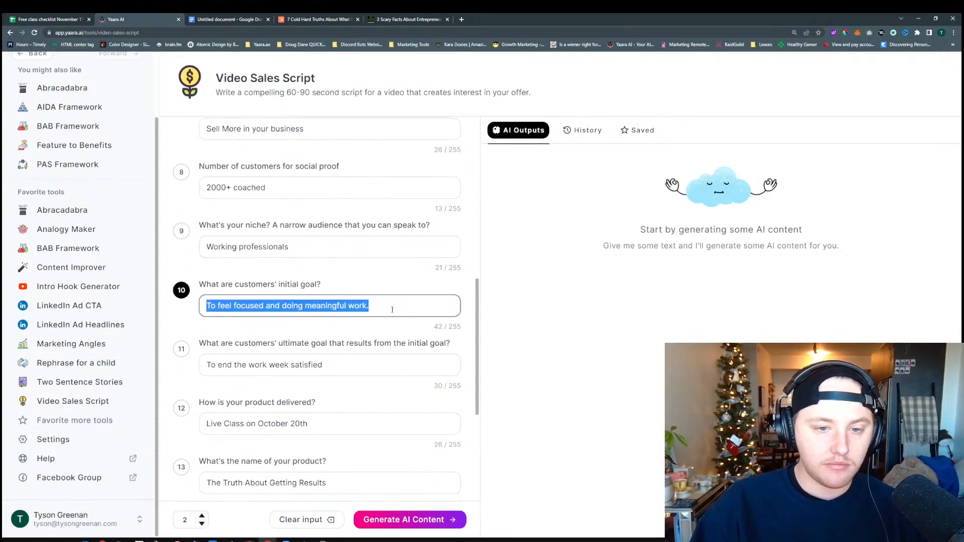
key(BackSpace)
click(224, 20)
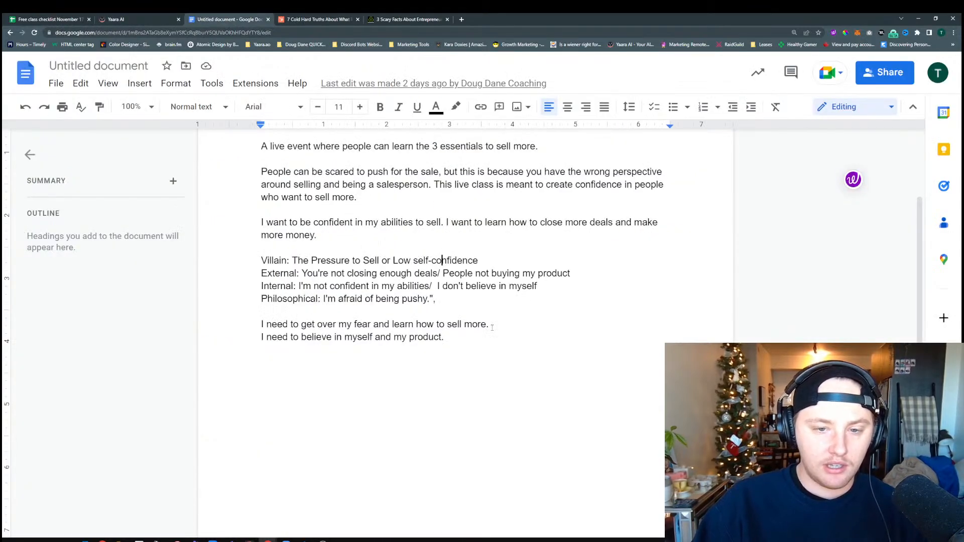
drag(492, 328, 260, 324)
key(ctrl+c)
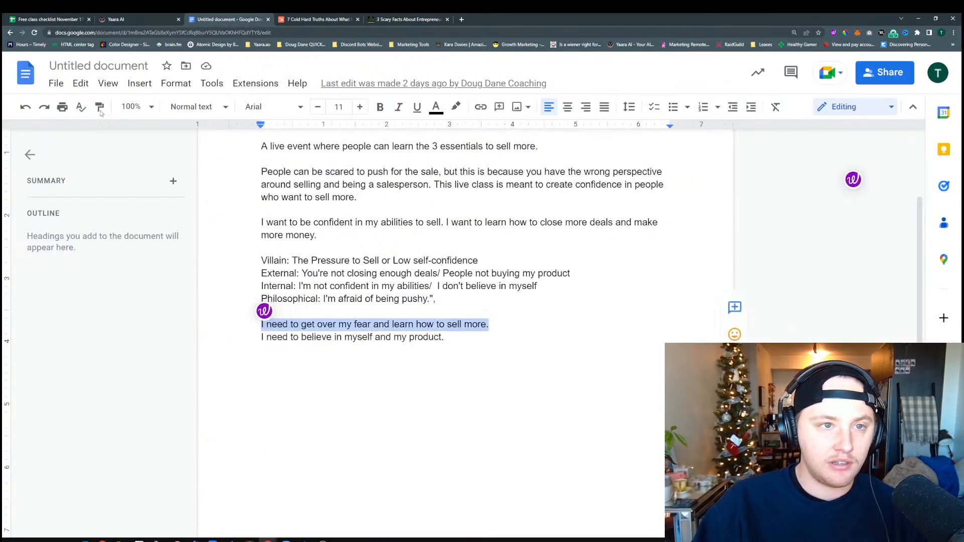
click(65, 19)
click(130, 20)
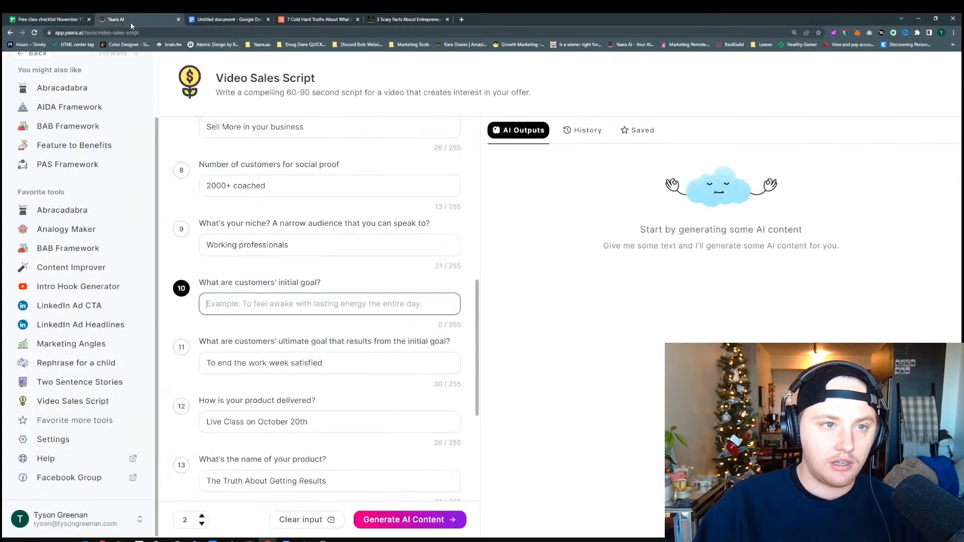
key(ctrl+v)
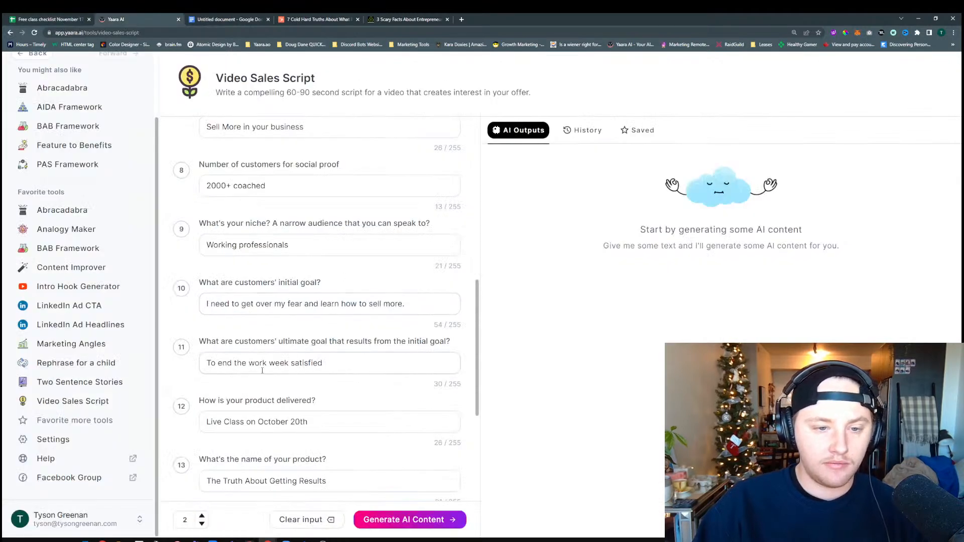
Check the Google Docs notes for wording about the customers' ultimate goal and return to that answer in Yaara AI's form
click(263, 367)
scroll(274, 366, down, 2)
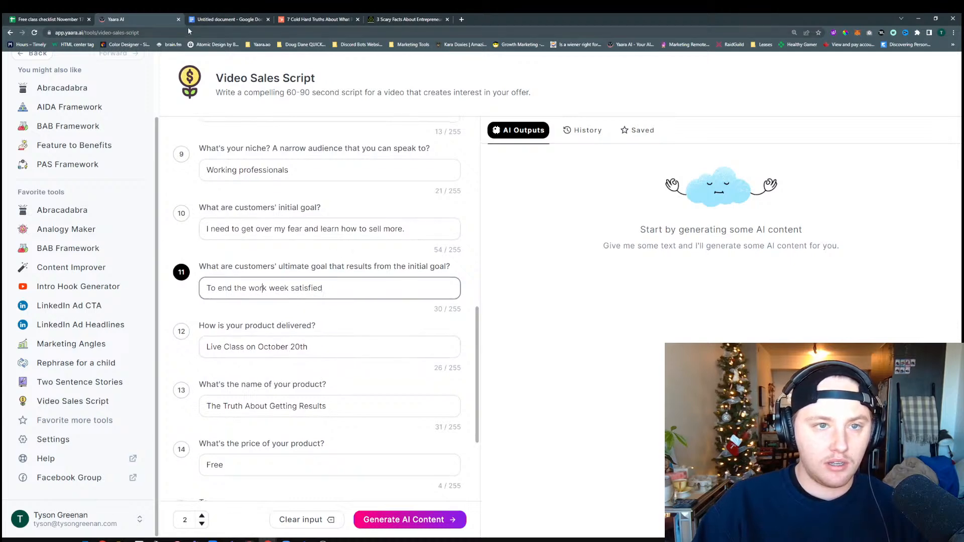
click(230, 20)
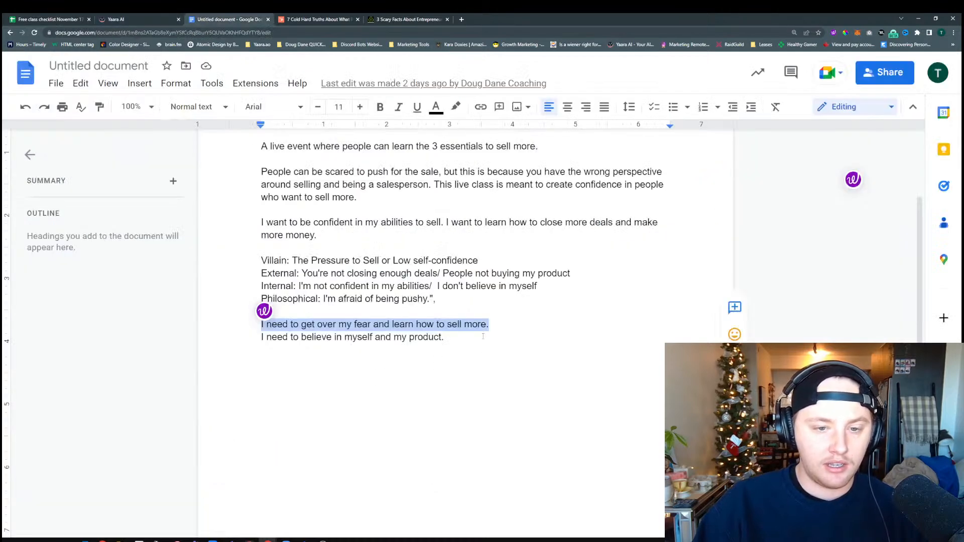
drag(443, 337, 261, 338)
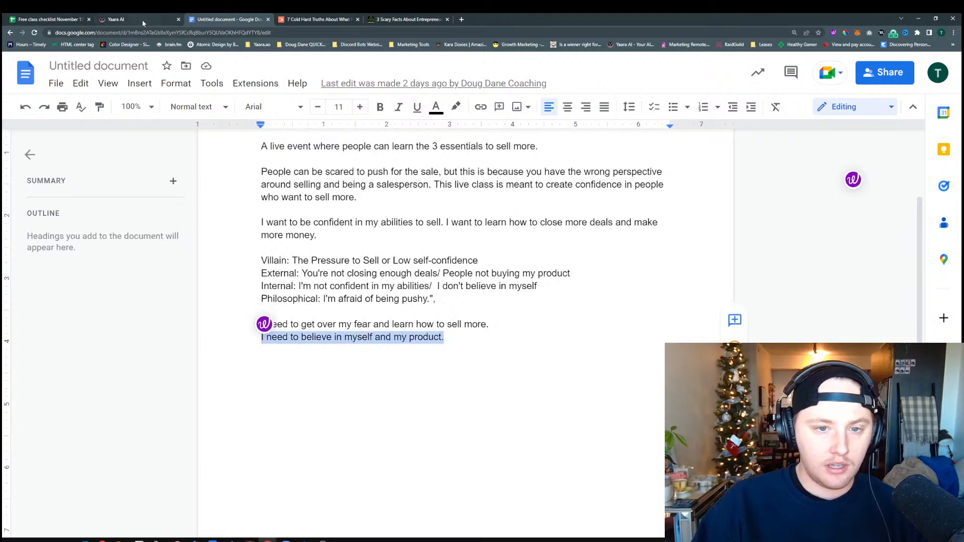
click(423, 261)
drag(478, 261, 393, 261)
click(319, 274)
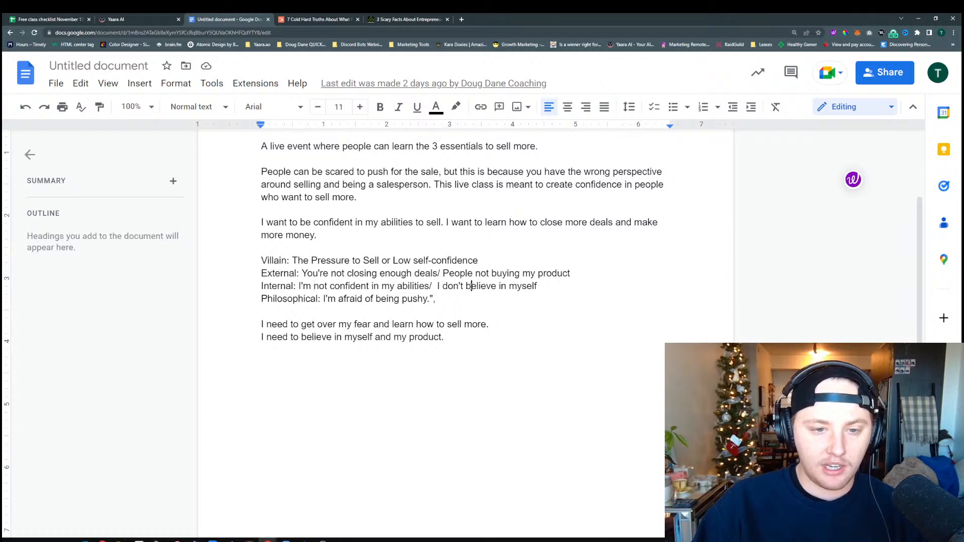
click(107, 19)
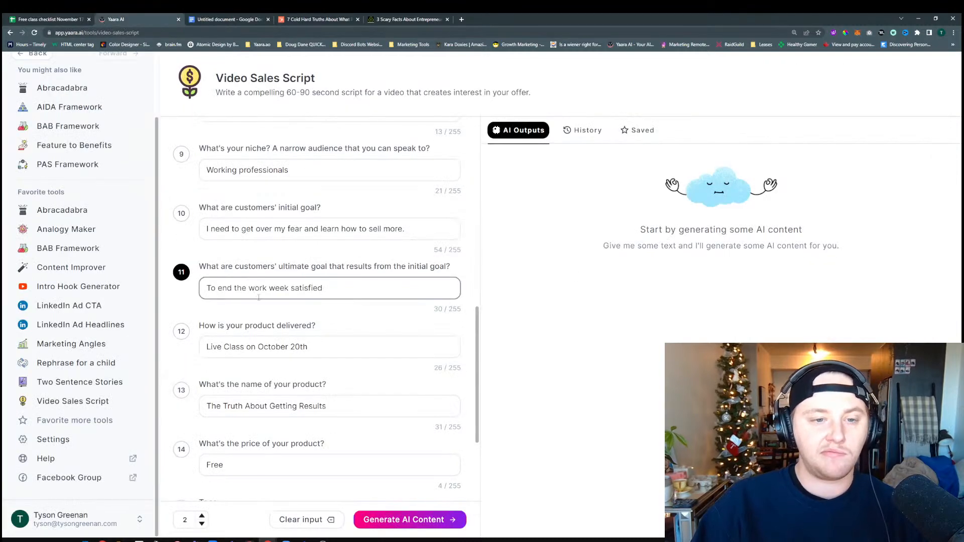
click(267, 316)
click(218, 288)
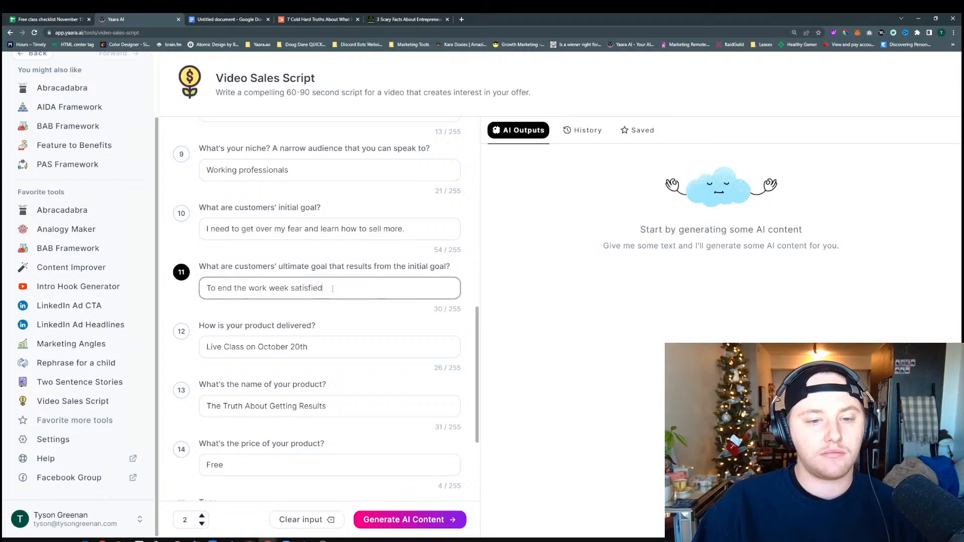
key(ctrl+a)
key(BackSpace)
key(ctrl+z)
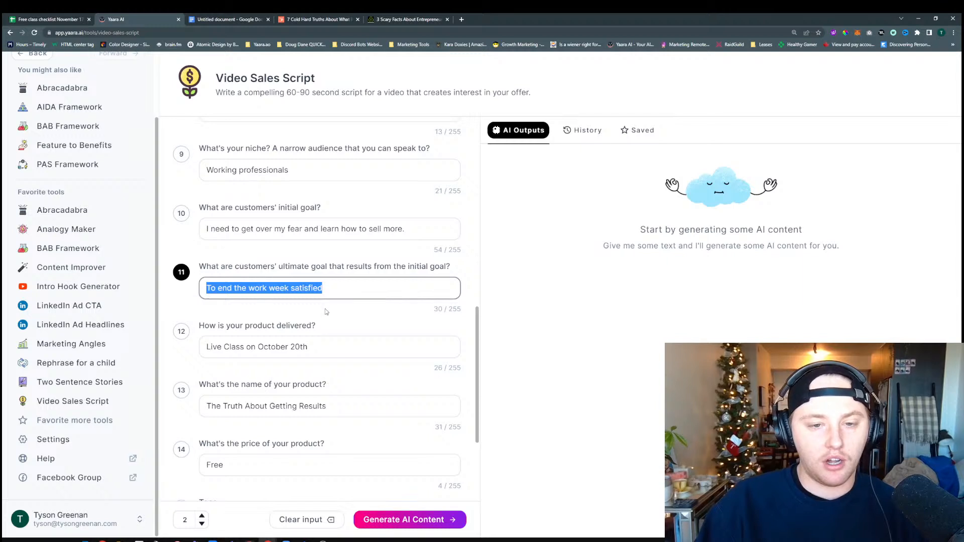
click(326, 312)
Change the date in the product delivery answer so it reads "Live Class on Novemeber 17th"
scroll(327, 346, down, 3)
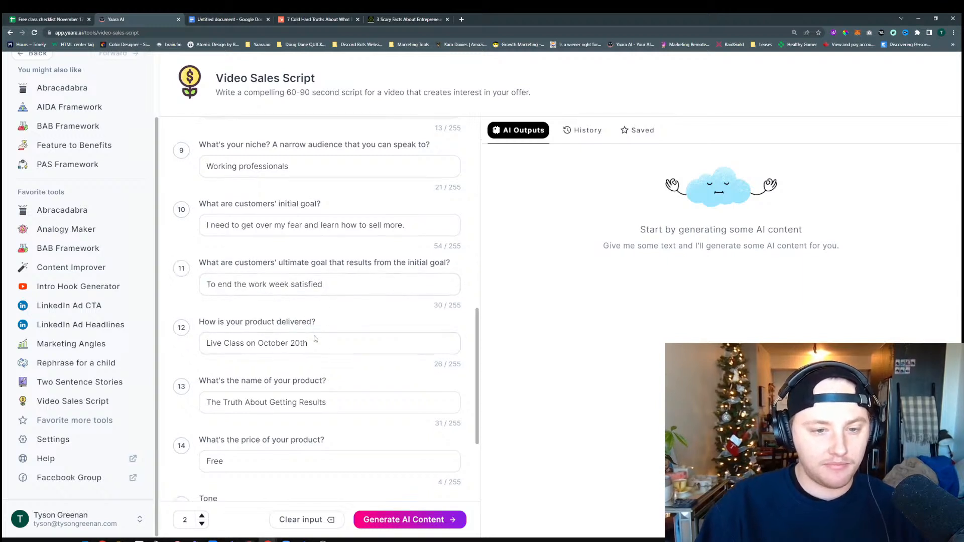
scroll(276, 197, up, 2)
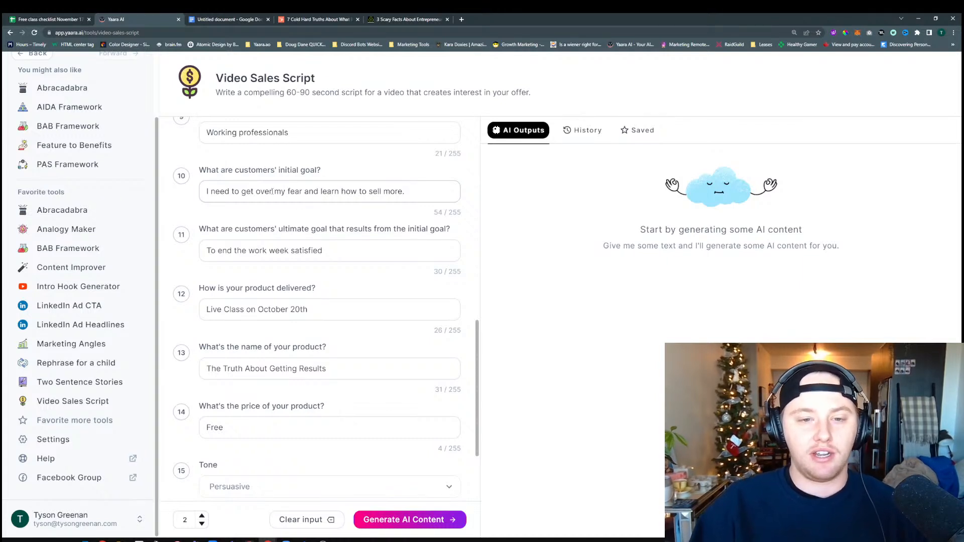
click(372, 253)
click(356, 278)
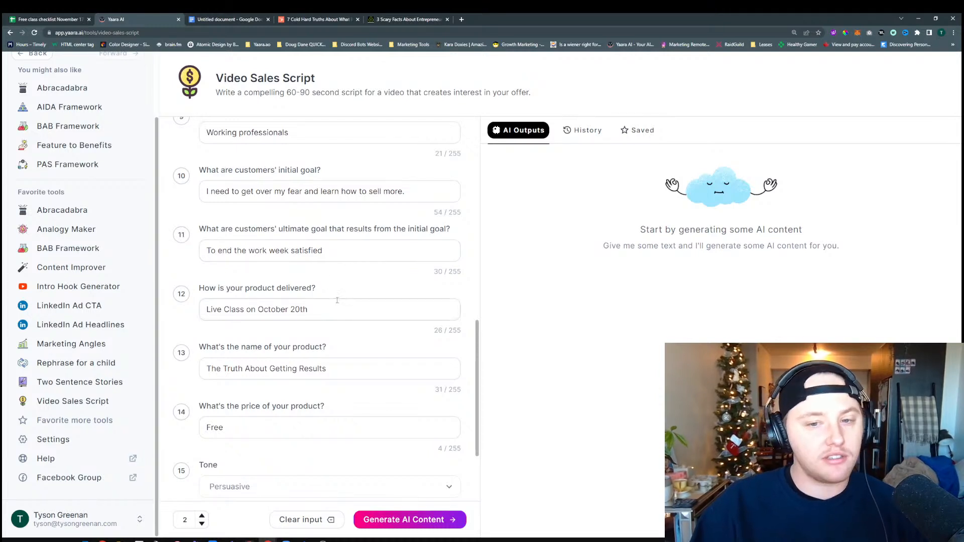
scroll(336, 326, down, 1)
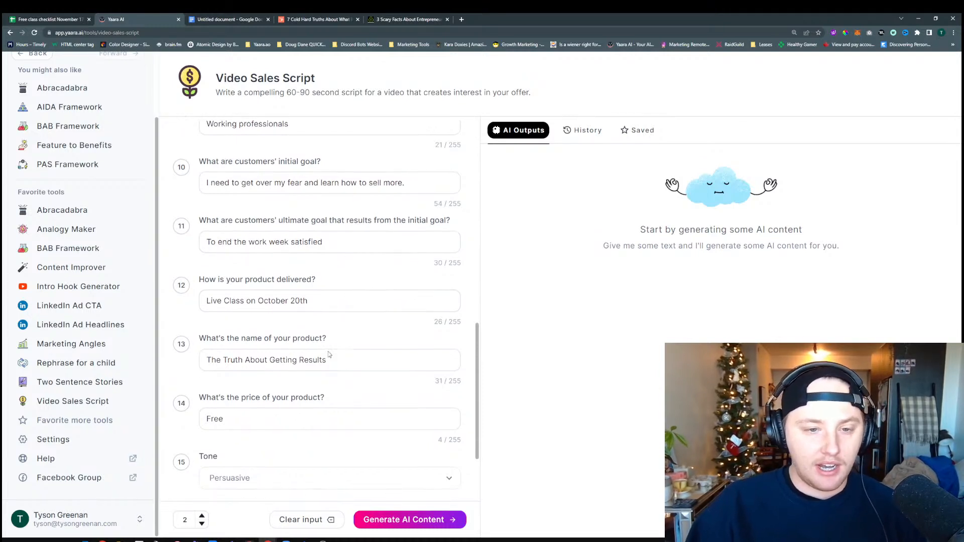
click(300, 274)
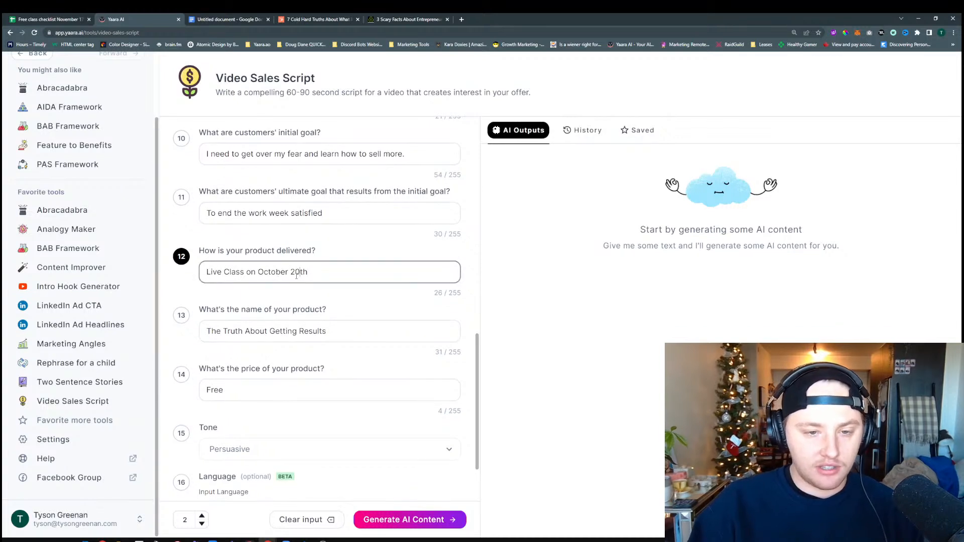
key(BackSpace)
key(BackSpace)
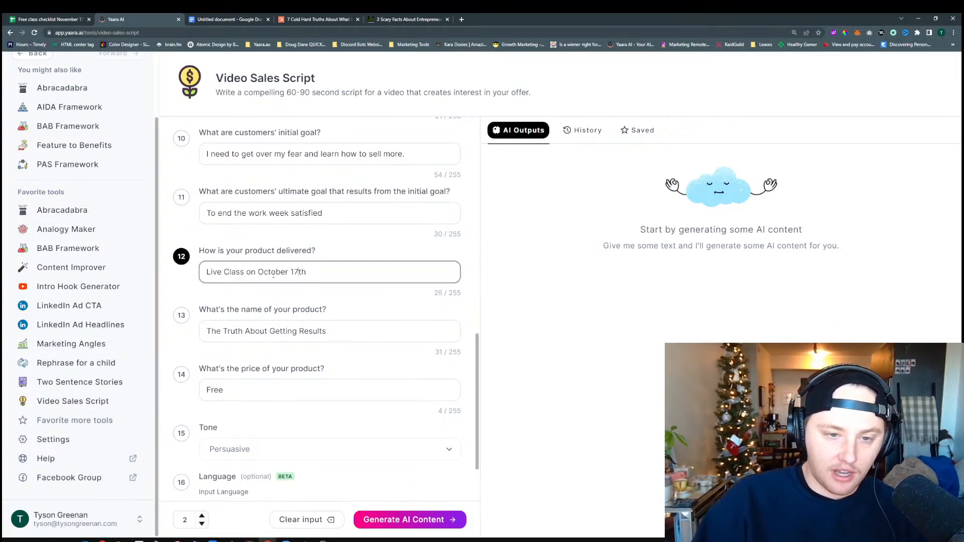
drag(289, 273, 258, 272)
text(Novemeber)
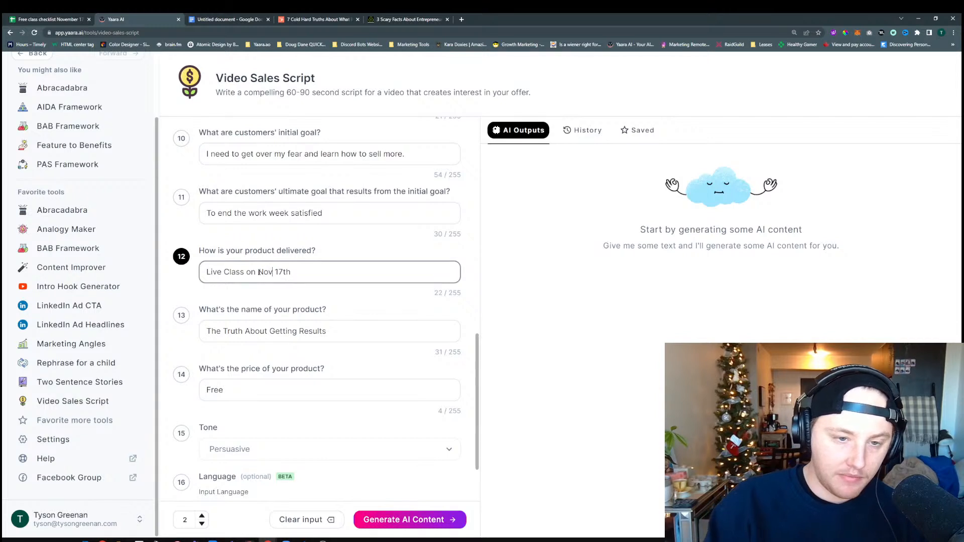
click(381, 260)
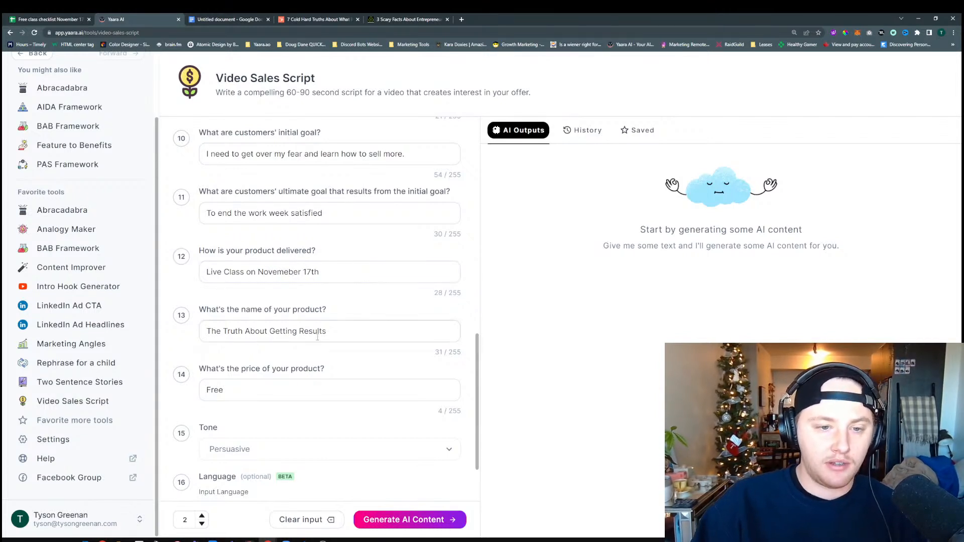
Replace the product name answer with "Sell More"
scroll(324, 234, down, 2)
triple_click(298, 256)
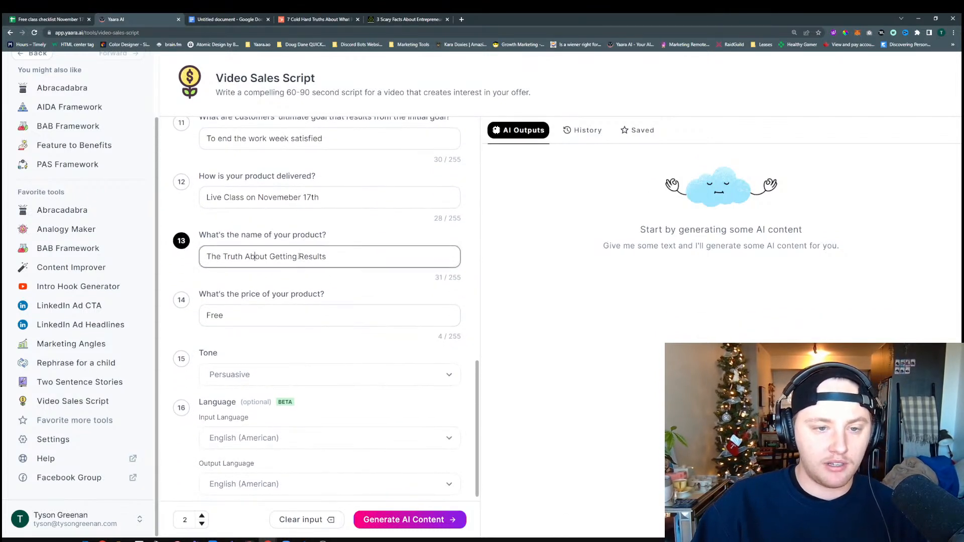
text(Sell More)
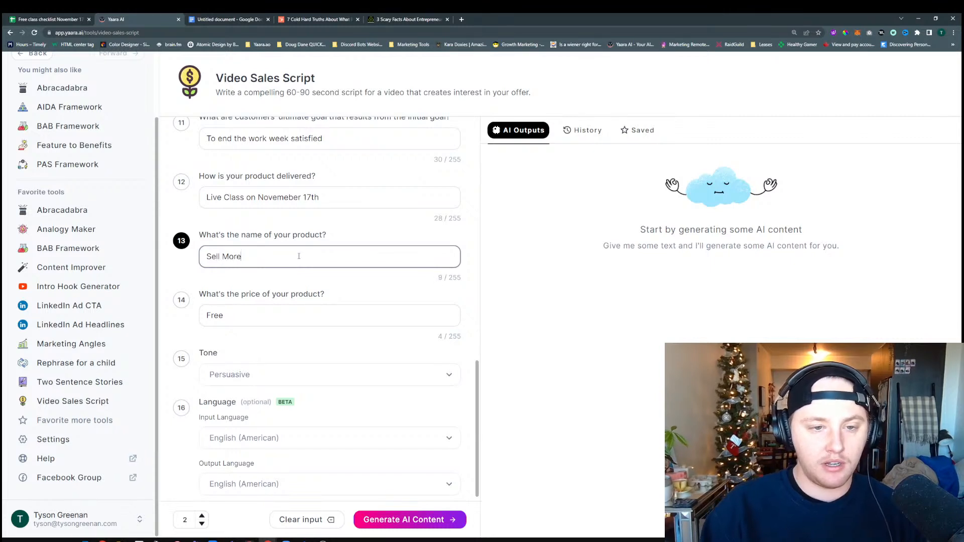
click(311, 285)
Choose the Persuasive tone and generate the video sales scripts from the completed form
scroll(258, 300, down, 1)
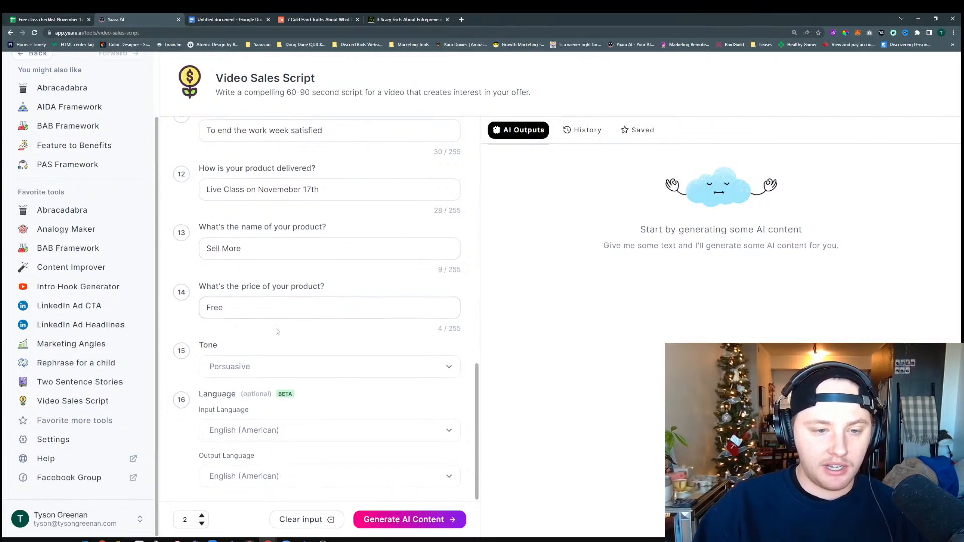
click(255, 369)
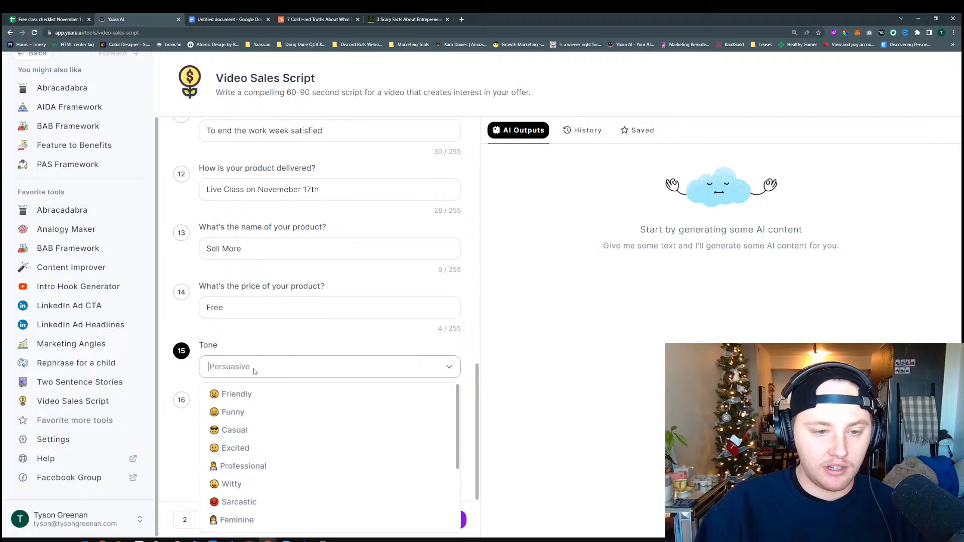
click(307, 347)
click(277, 374)
scroll(277, 450, down, 3)
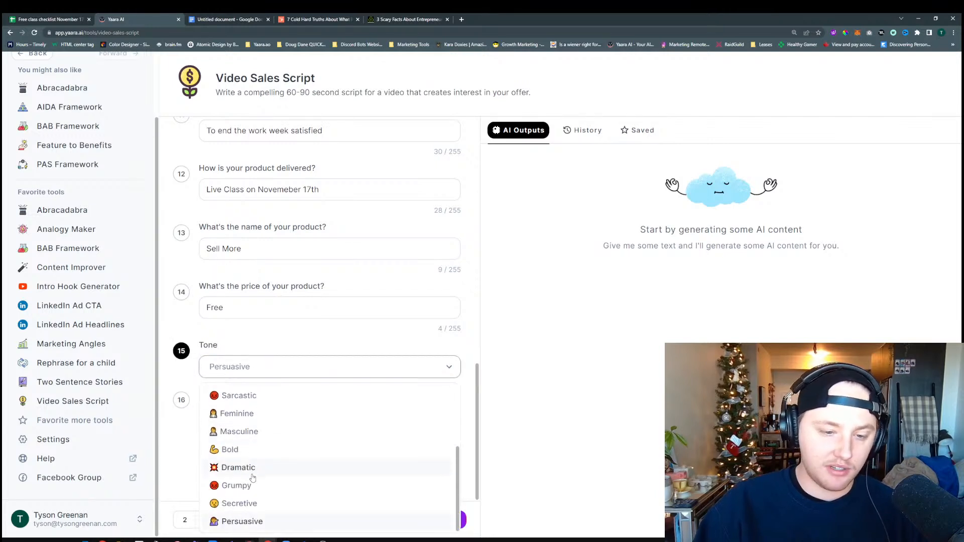
click(244, 522)
click(323, 334)
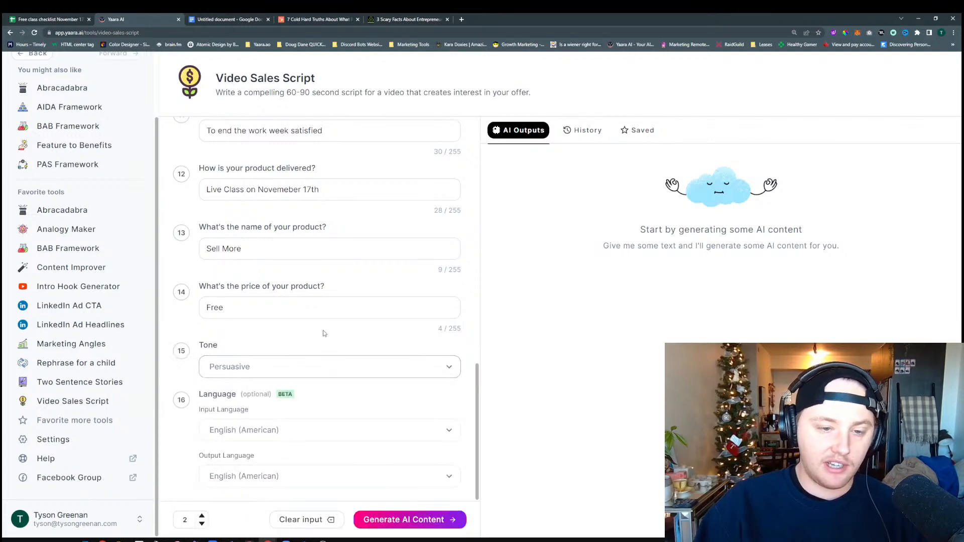
click(421, 526)
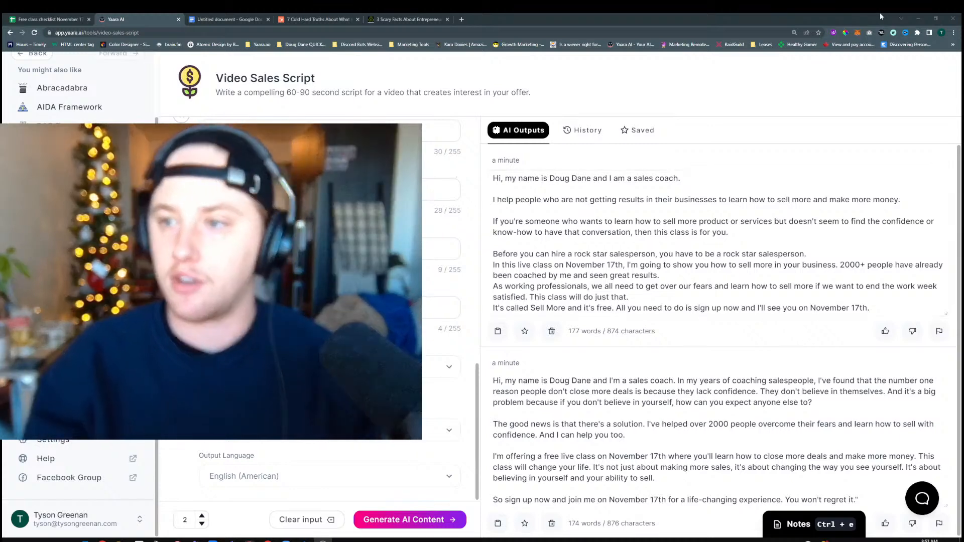
Enlarge the browser's page zoom to 200%
click(953, 32)
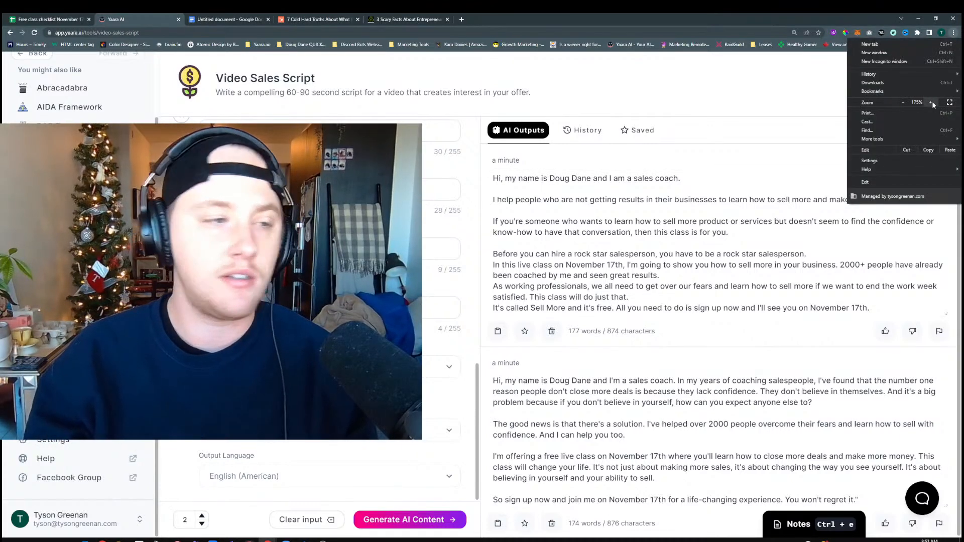
click(931, 103)
click(931, 102)
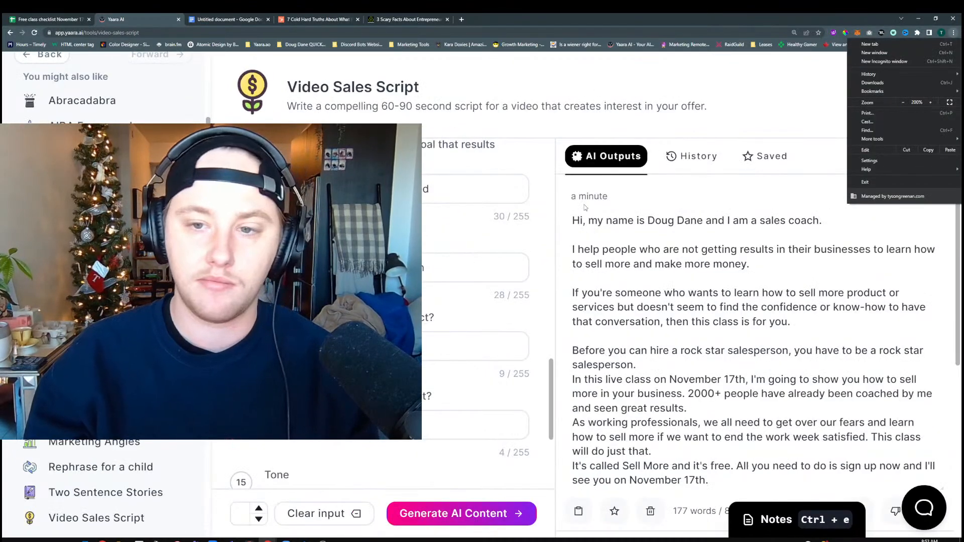
click(711, 93)
Read through both generated video sales scripts and compare how each presents the offer
scroll(590, 424, down, 2)
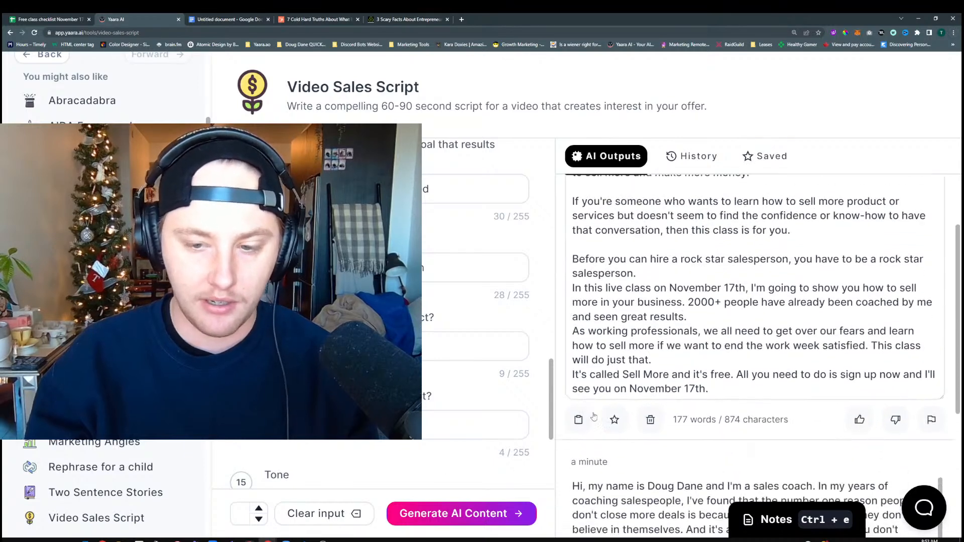
scroll(610, 411, up, 1)
scroll(606, 395, up, 2)
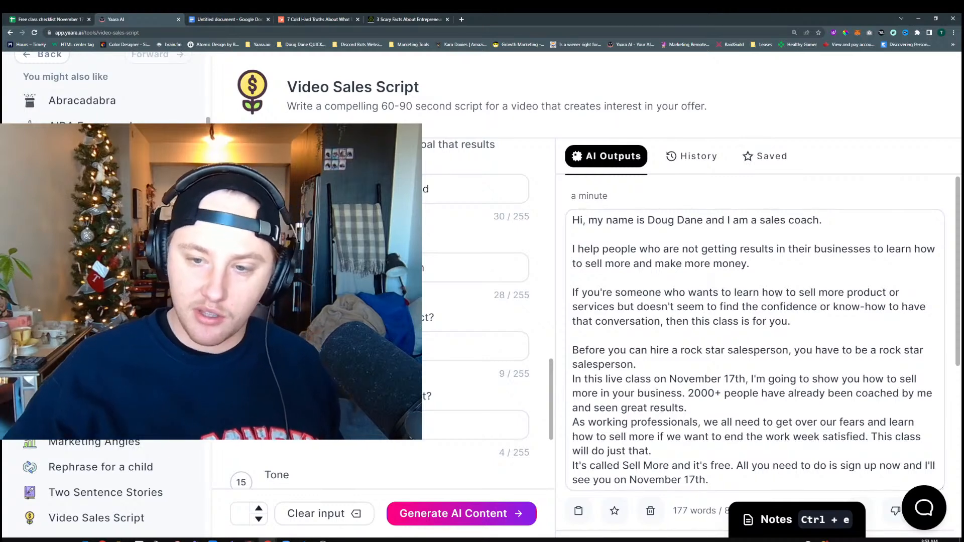
scroll(768, 341, down, 1)
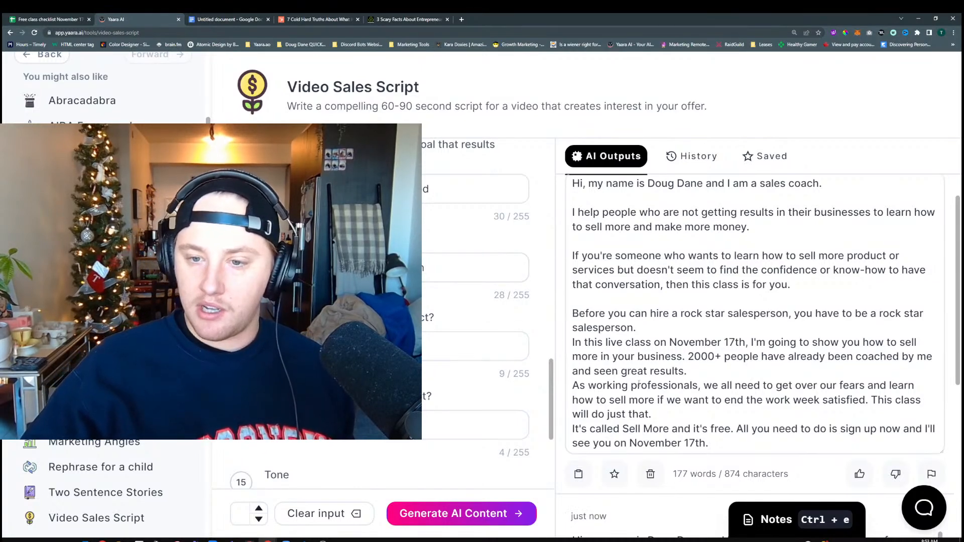
scroll(639, 384, down, 2)
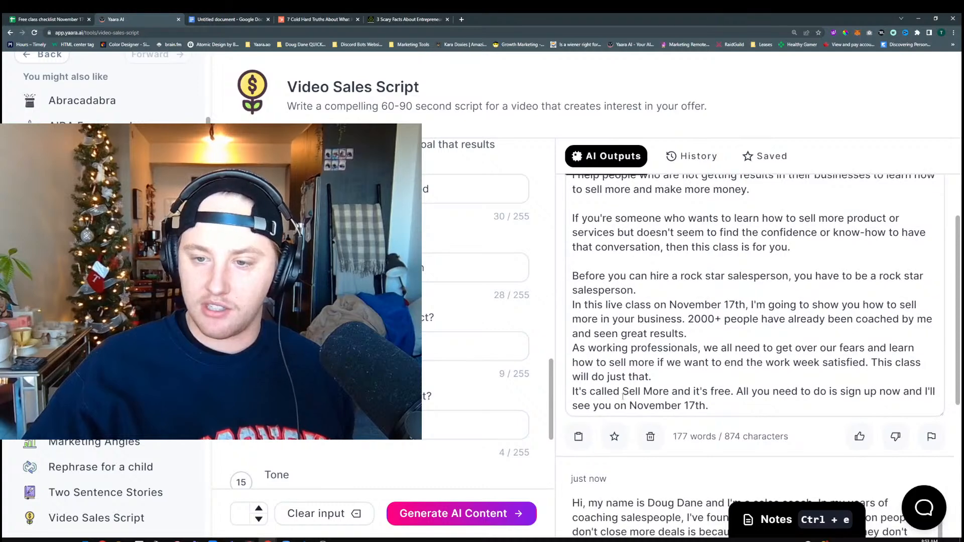
scroll(651, 370, down, 3)
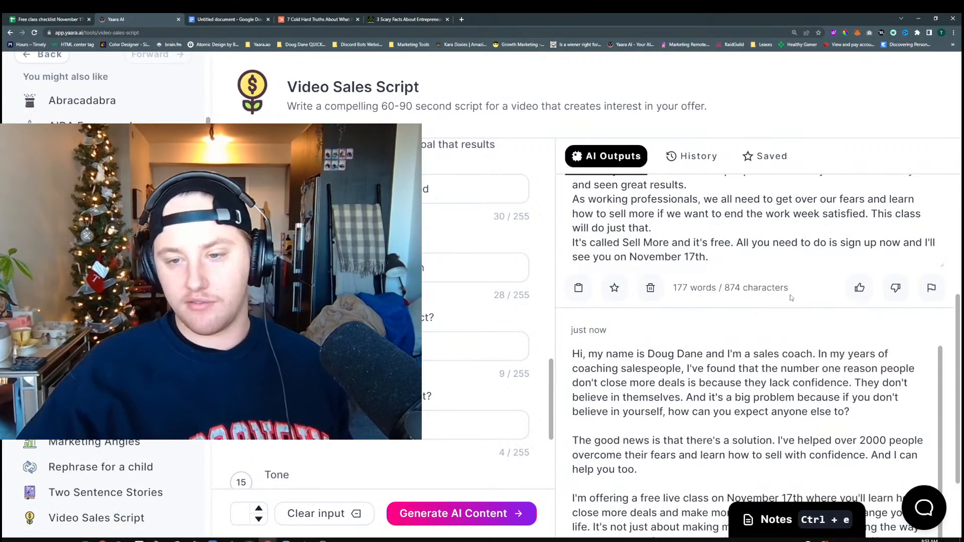
scroll(669, 352, down, 2)
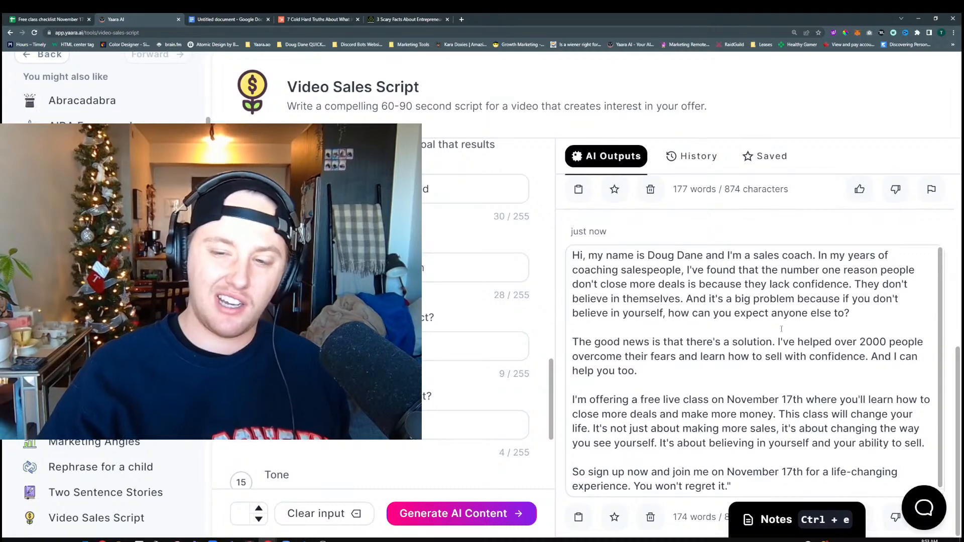
Rewrite the big idea answer to end with "adjustments to your life." and generate new scripts
scroll(466, 348, up, 6)
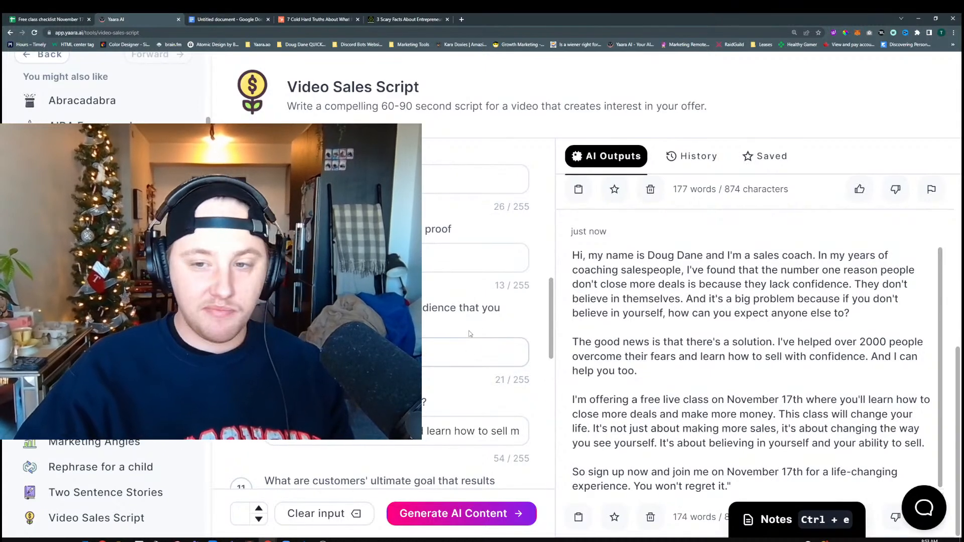
scroll(469, 334, up, 3)
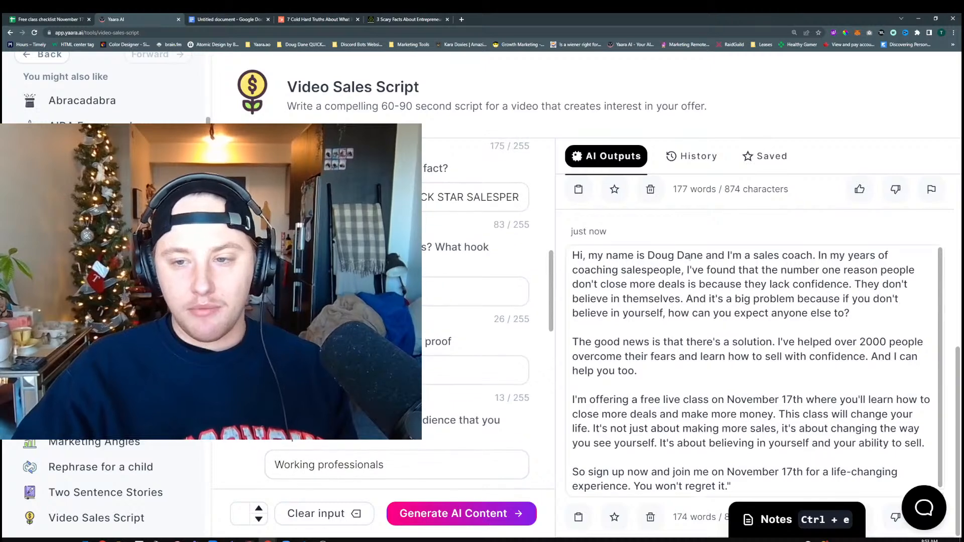
scroll(448, 322, up, 1)
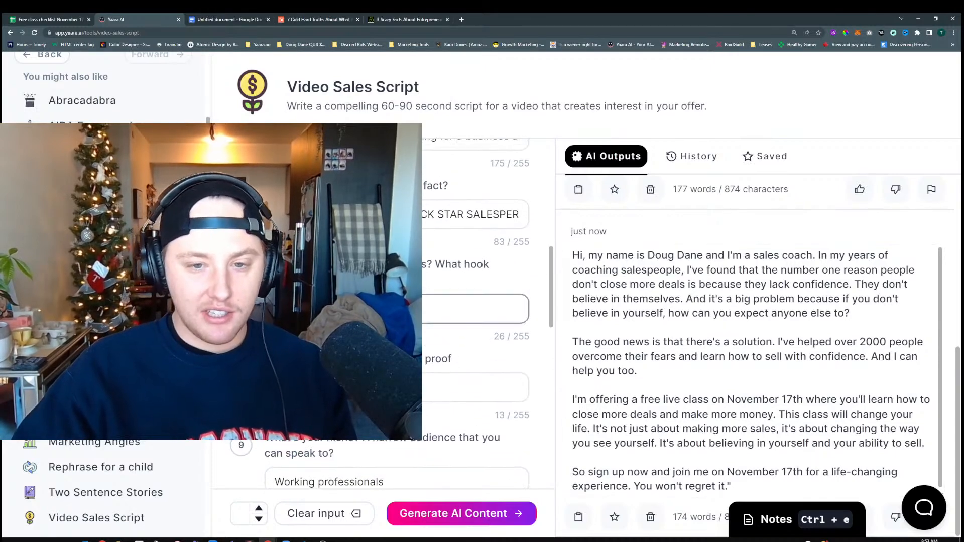
key(BackSpace)
key(BackSpace)
key(BackSpace)
key(BackSpace)
key(BackSpace)
key(BackSpace)
key(BackSpace)
key(BackSpace)
key(BackSpace)
key(BackSpace)
key(BackSpace)
key(BackSpace)
key(BackSpace)
key(BackSpace)
key(BackSpace)
key(BackSpace)
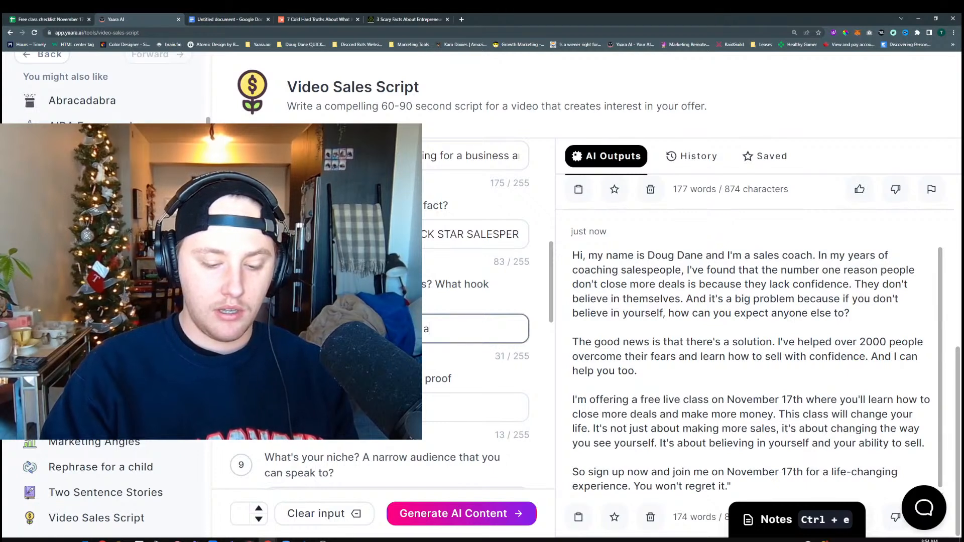
text(tment)
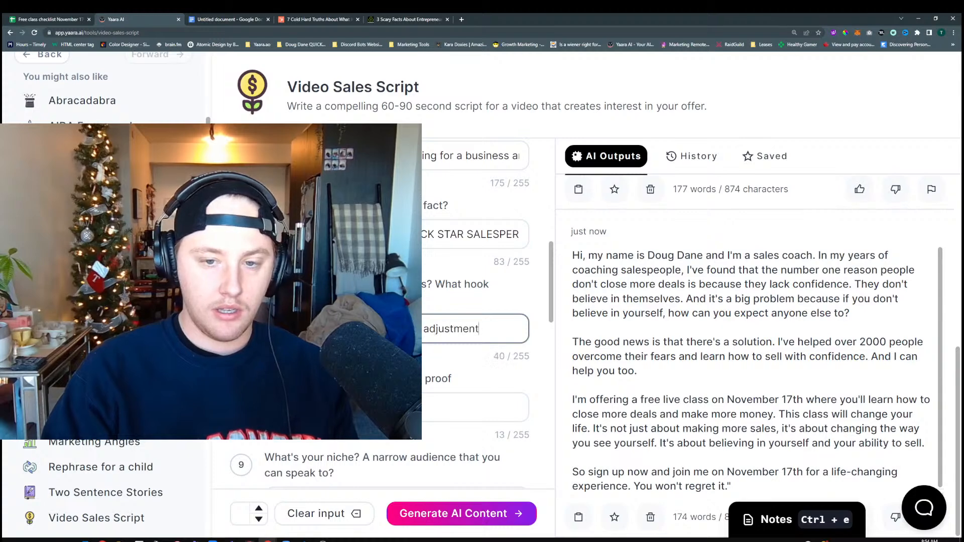
text(s to your life.)
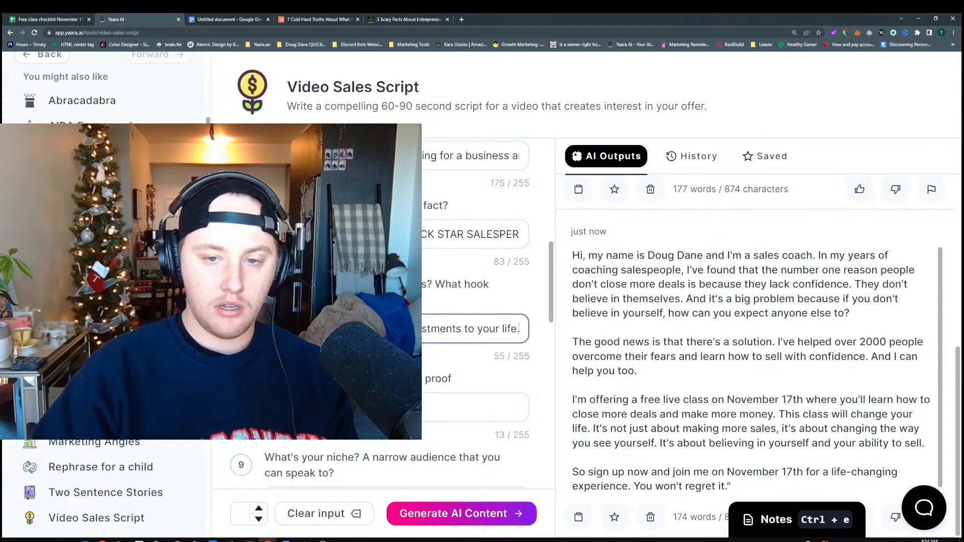
click(442, 514)
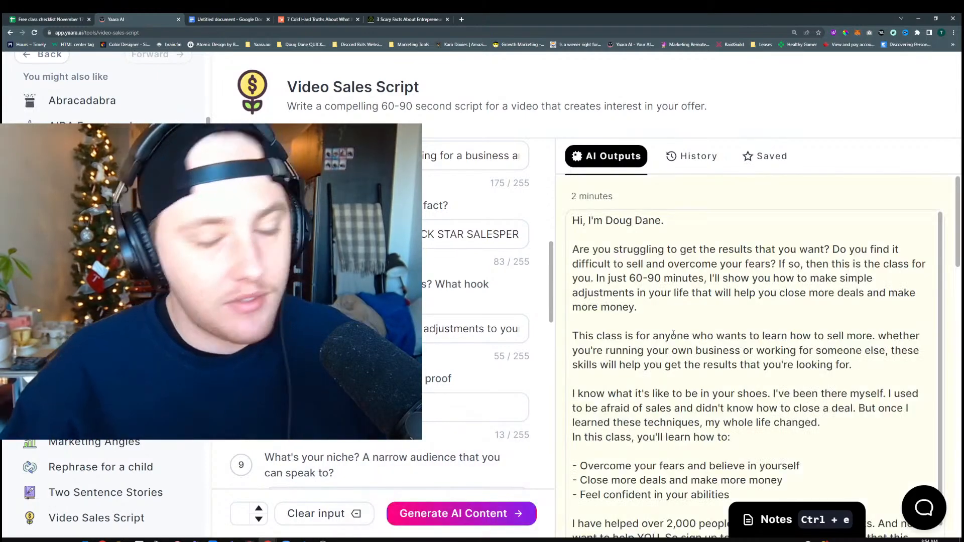
Read the newly generated scripts and check them against the fact and big idea answers in the form
scroll(703, 278, down, 1)
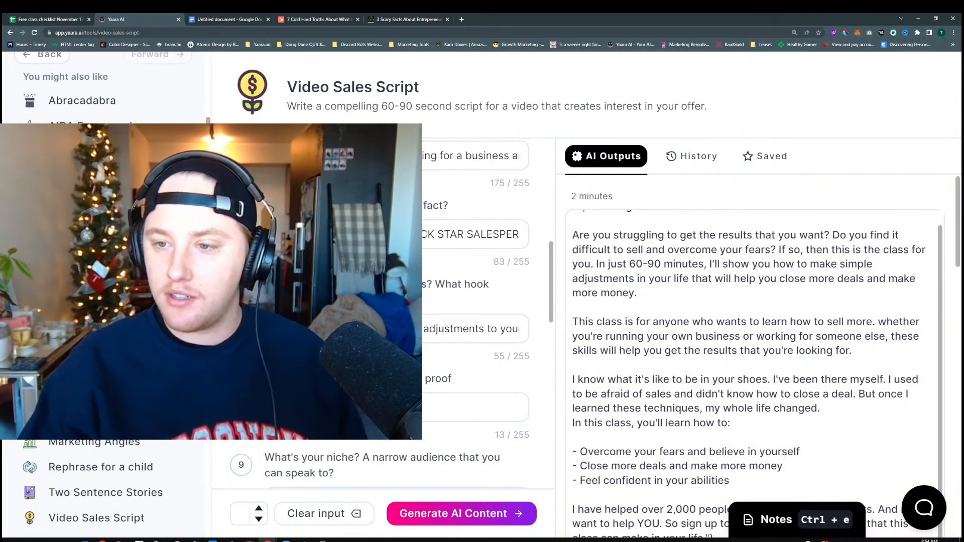
scroll(697, 279, up, 1)
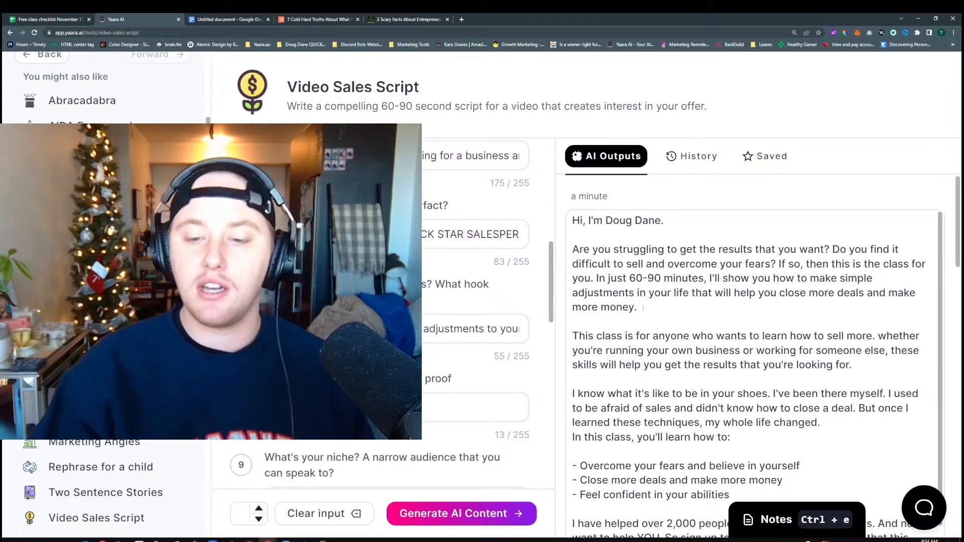
scroll(673, 374, down, 1)
scroll(673, 374, down, 8)
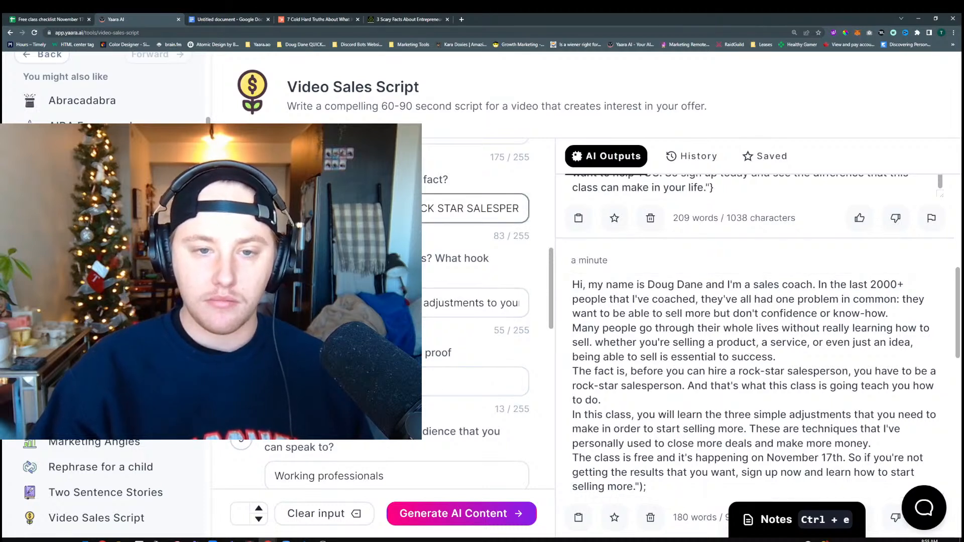
scroll(472, 302, up, 1)
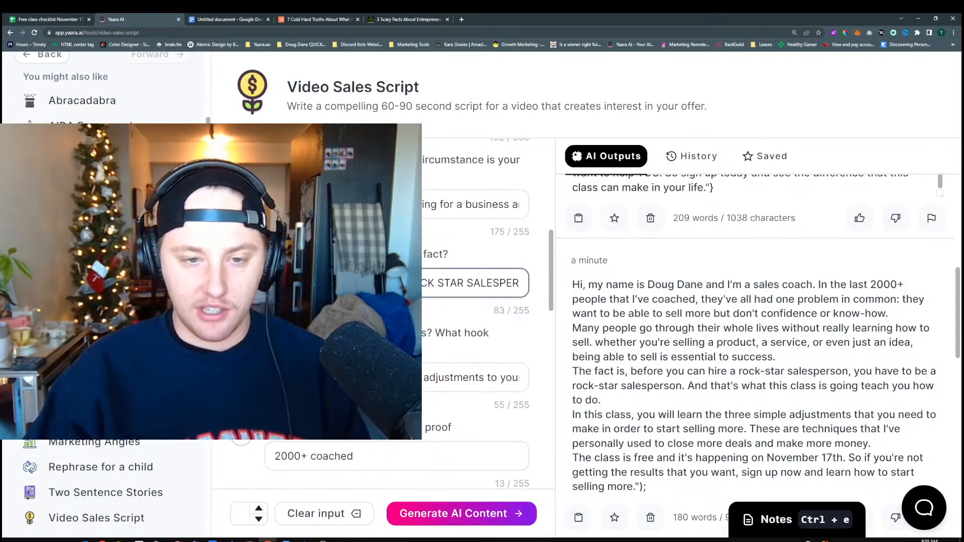
Replace the surprising fact answer with "Sales isn't as scary as your parents or friends have been bragging about."
key(ctrl+a)
key(BackSpace)
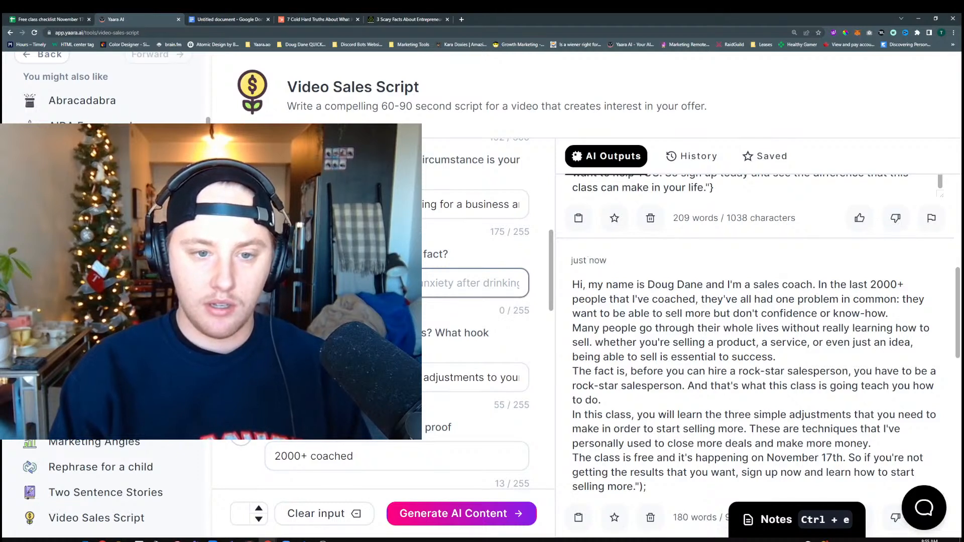
text(The fact )
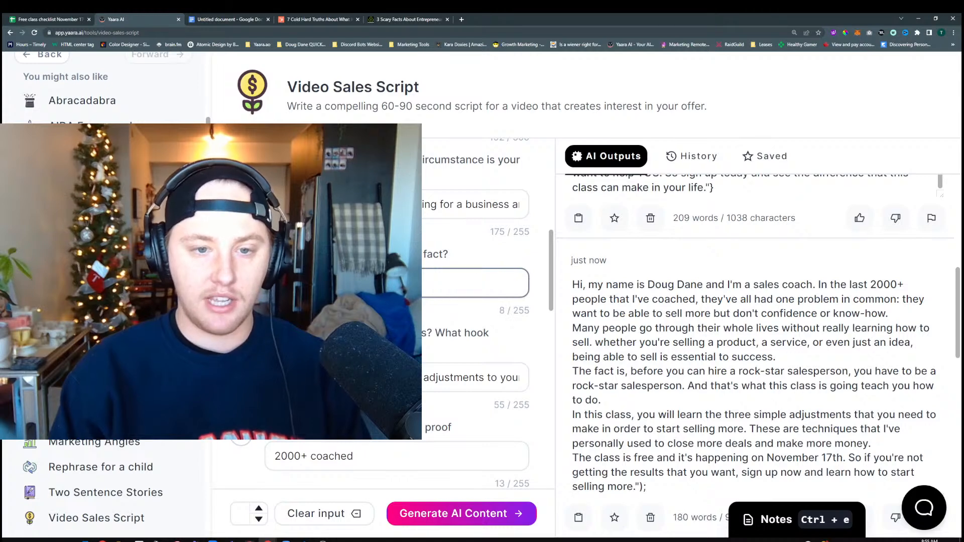
text(is tha)
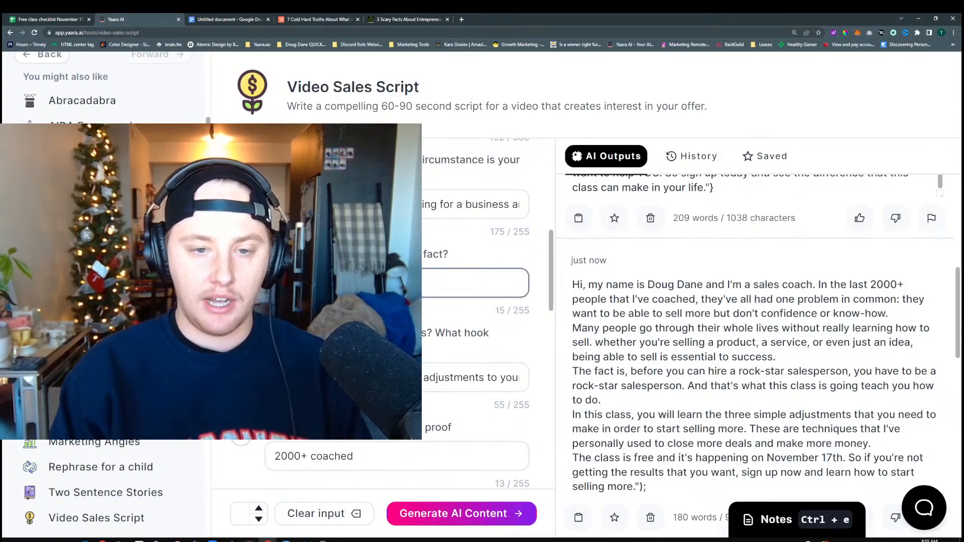
text(u )
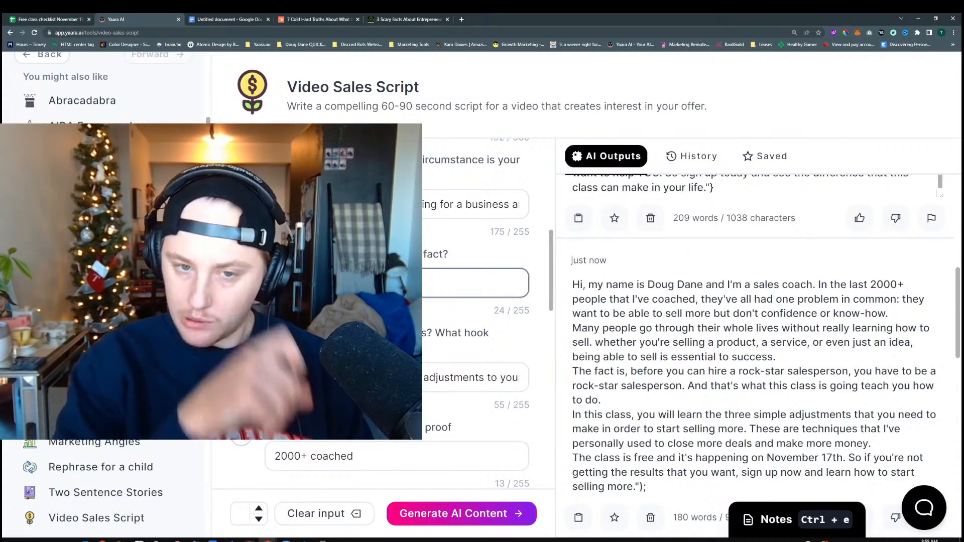
text('t)
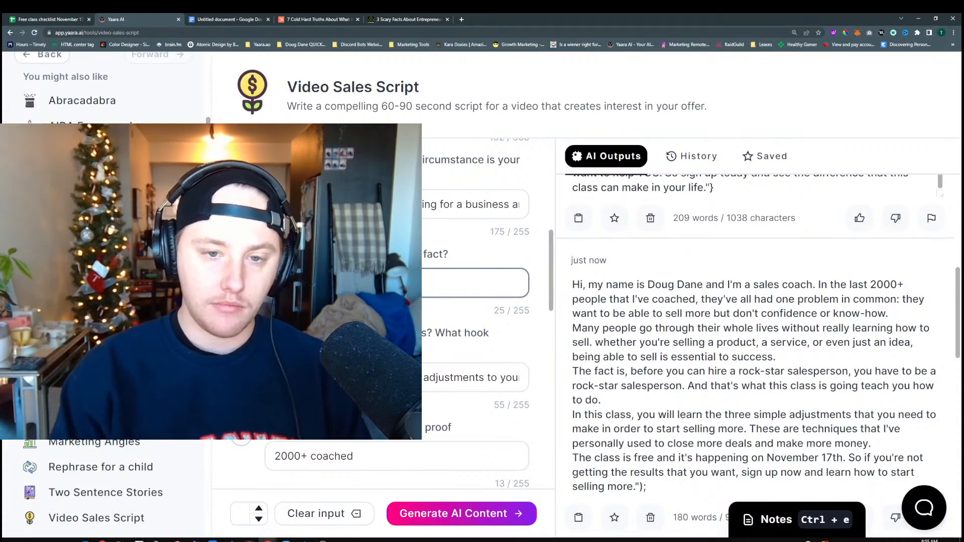
text(ir)
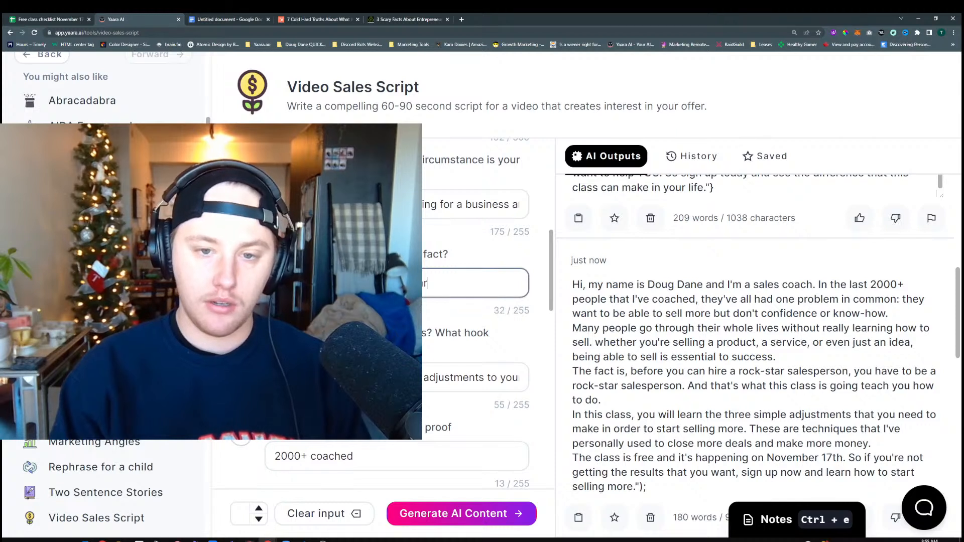
text(ents)
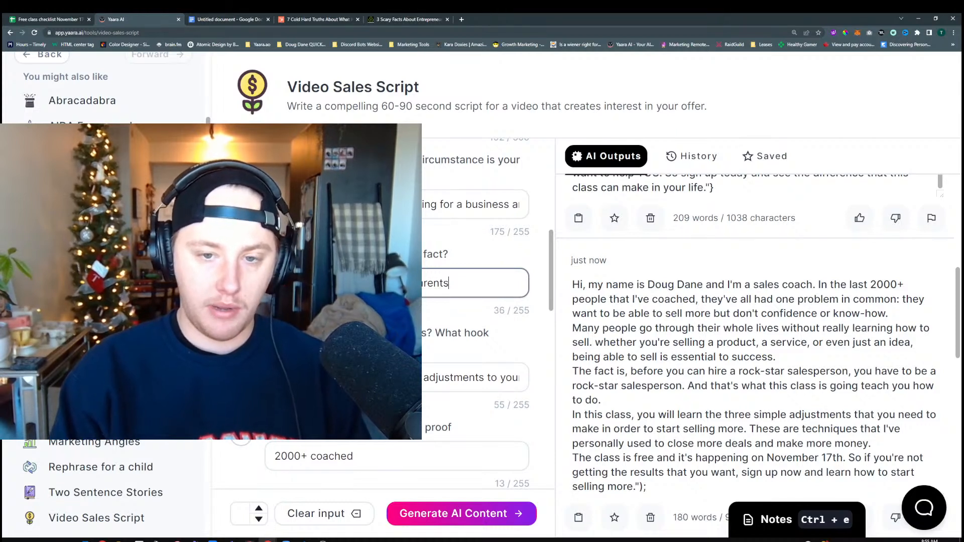
text( or)
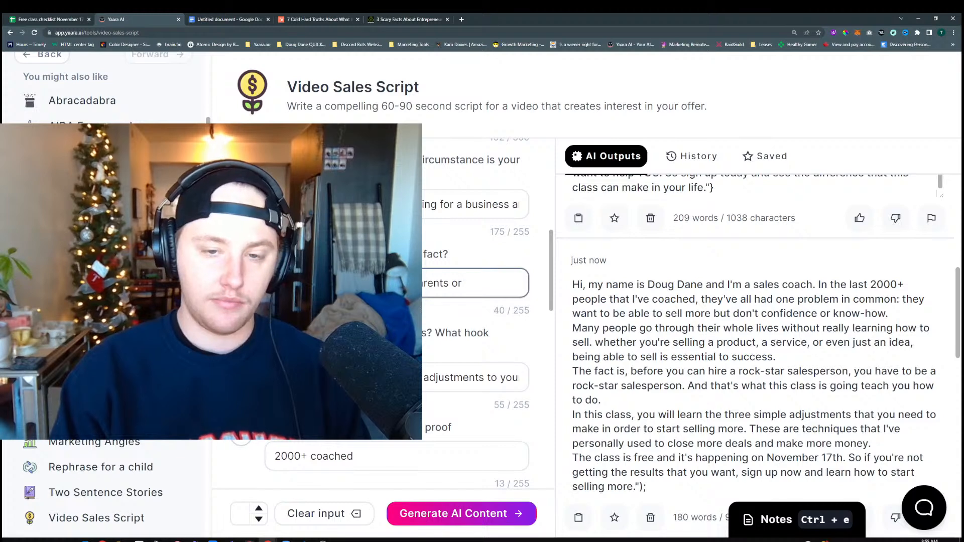
text( freidn)
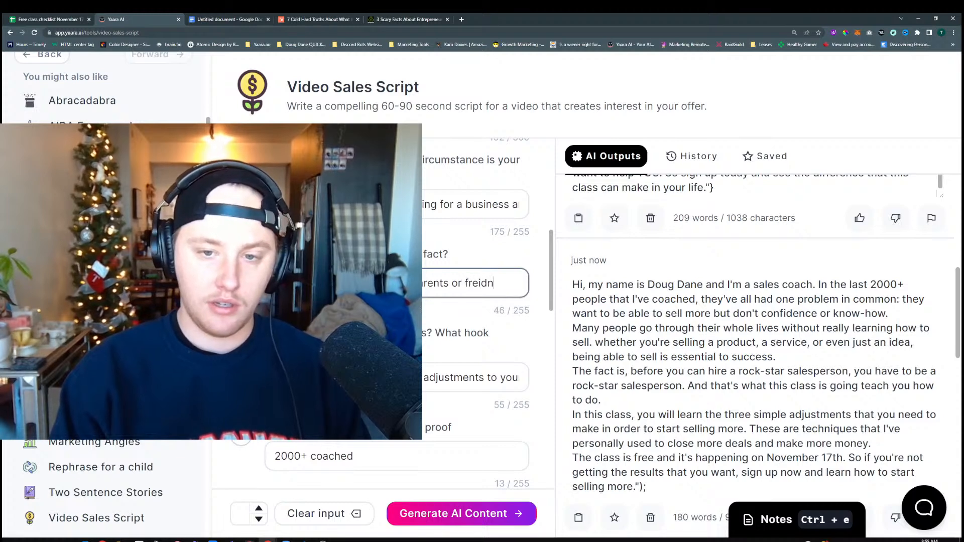
text(s have been brag)
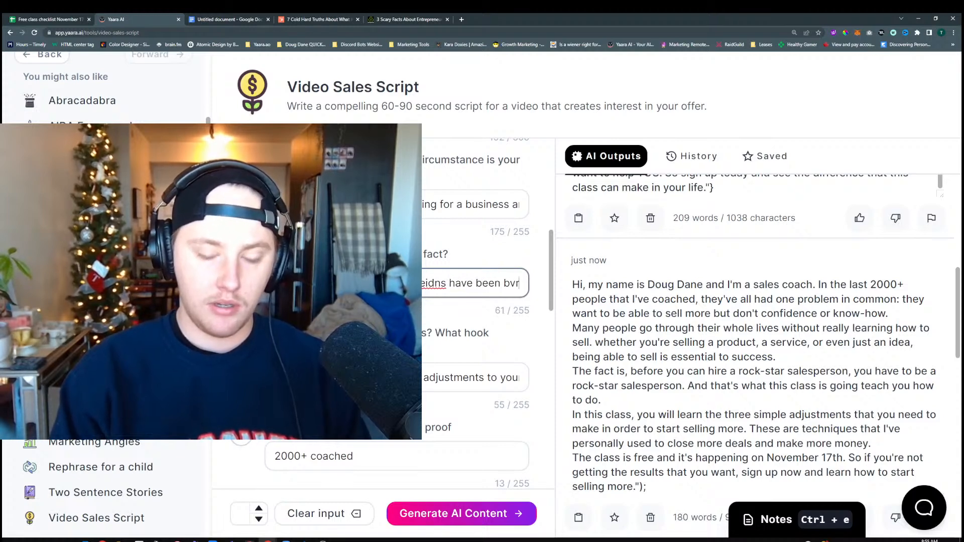
text(ing about.)
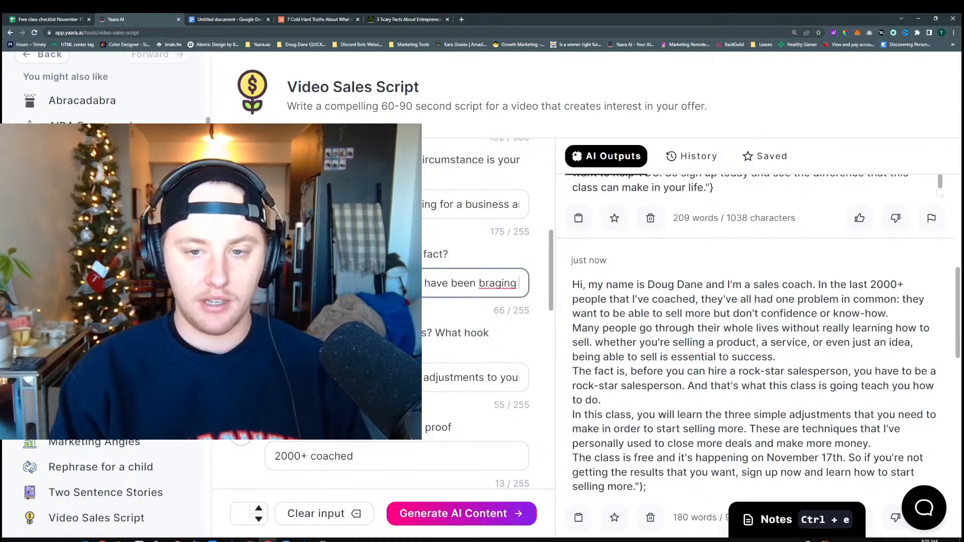
Reword the fact answer, substituting "complaining" for "bragging"
right_click(459, 283)
click(482, 287)
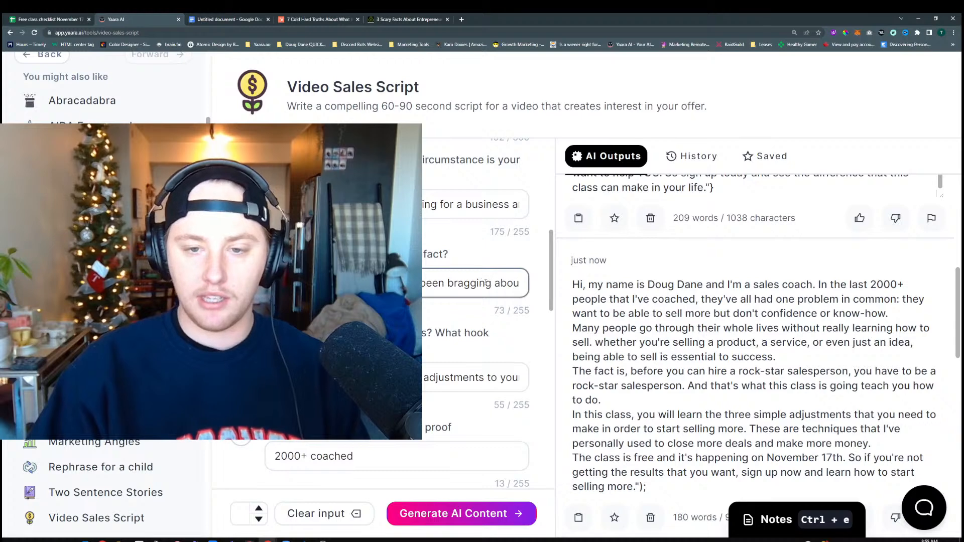
double_click(486, 283)
text(compl)
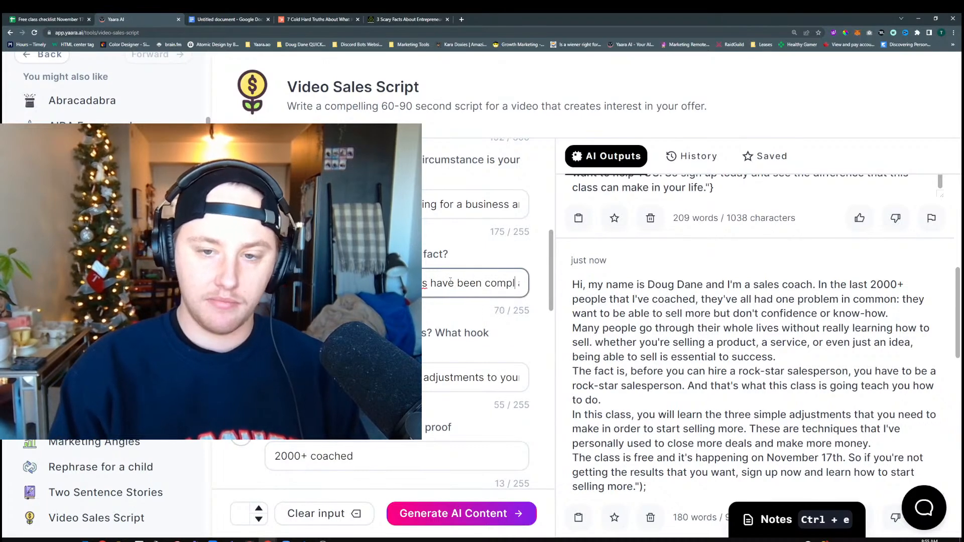
text(aining)
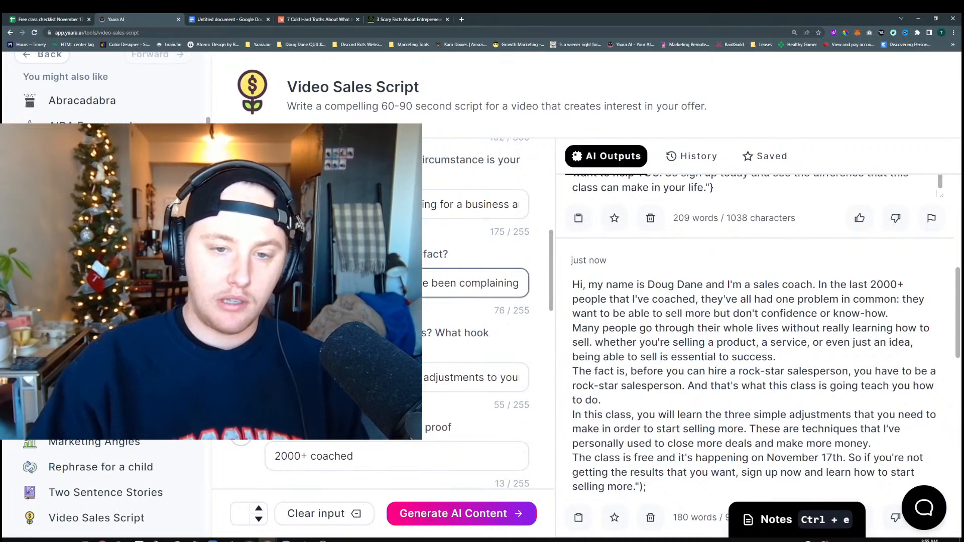
Correct the spelling of "friends" in the fact answer and generate new video sales scripts
right_click(407, 285)
click(418, 291)
right_click(406, 280)
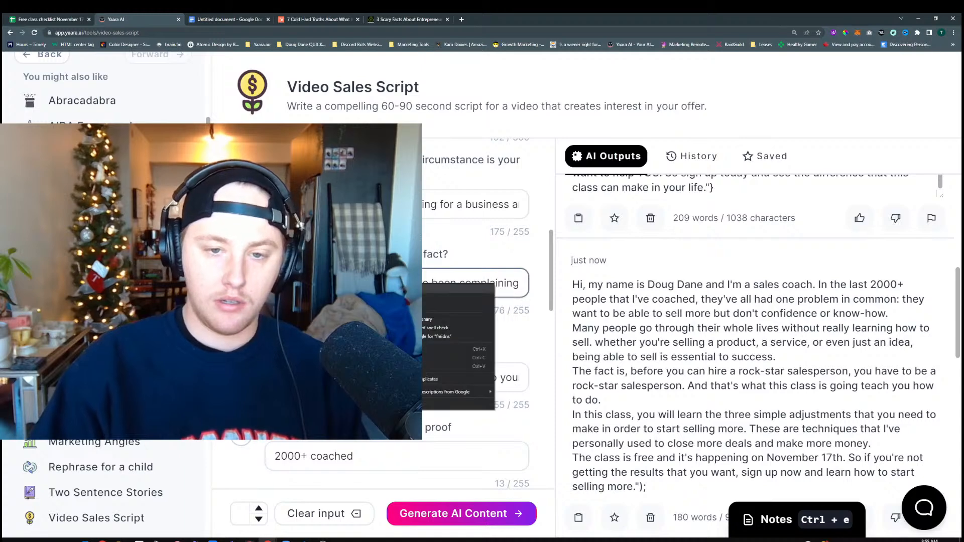
click(418, 287)
click(491, 513)
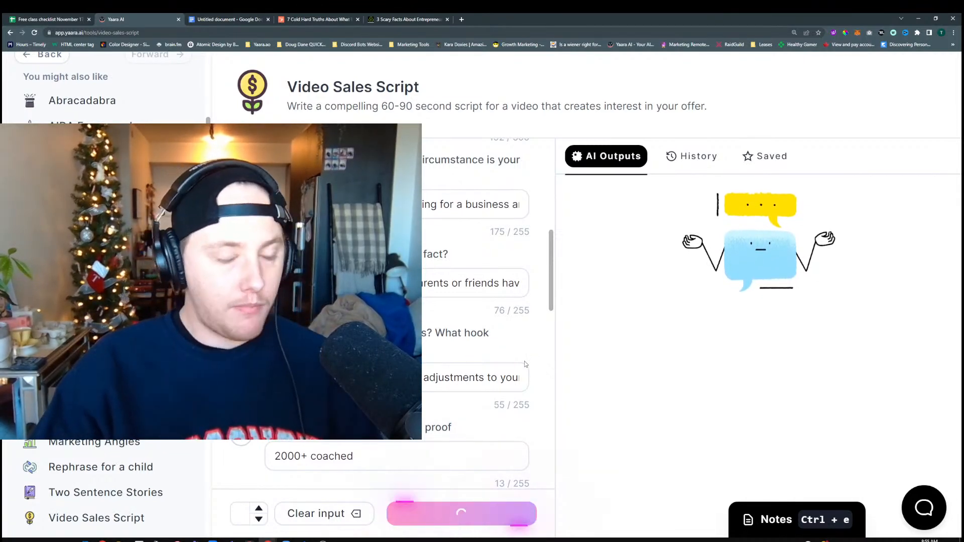
Read through the new scripts, comparing how they use the fact answer, and generate another batch
scroll(506, 240, up, 10)
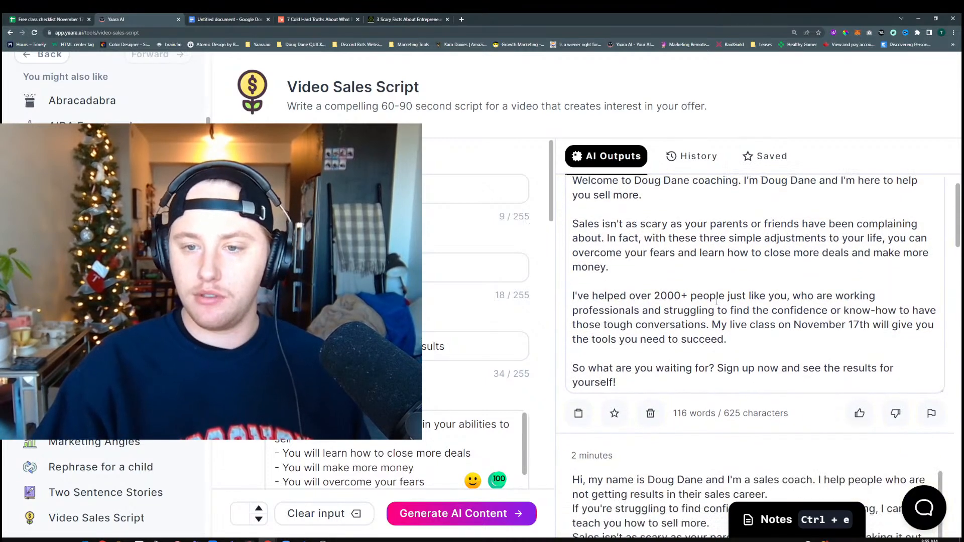
scroll(717, 302, down, 2)
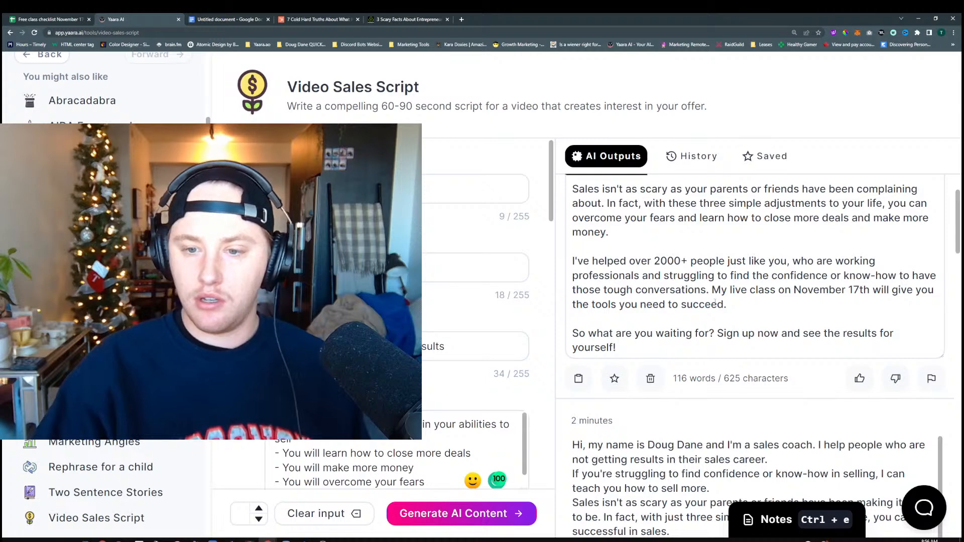
scroll(715, 302, down, 4)
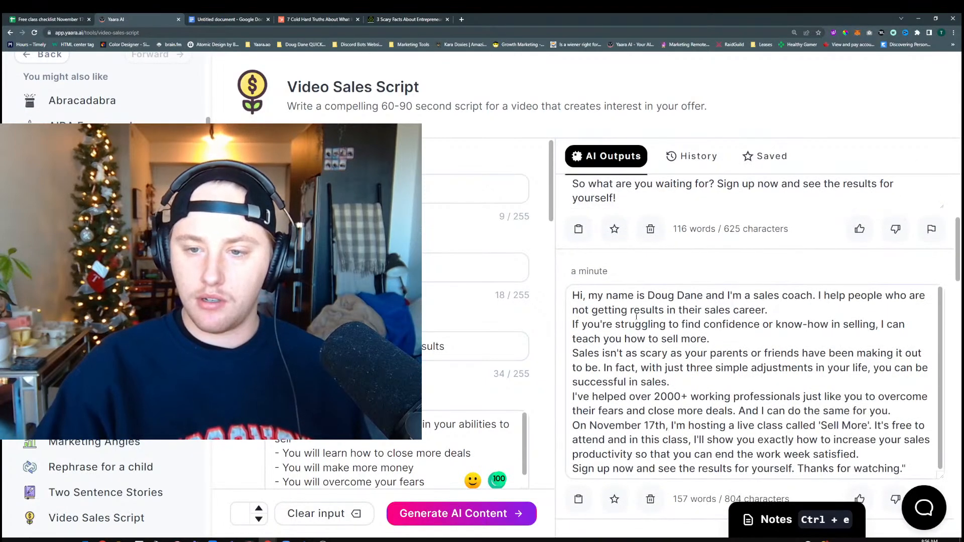
click(461, 513)
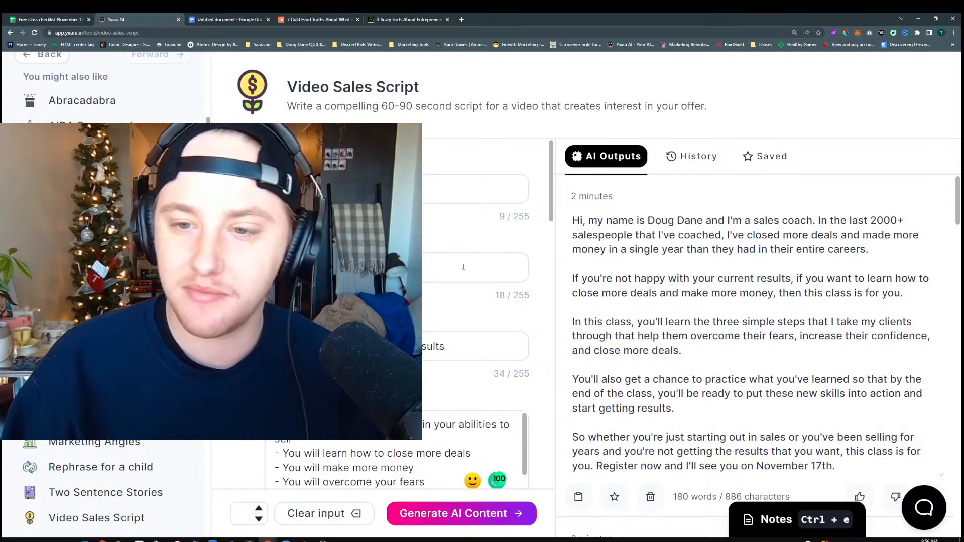
Copy the newest script, which ends with registering for November 17th, into the Google Docs document under a Heading 1 reading "Sales Script 1:"
scroll(686, 240, down, 1)
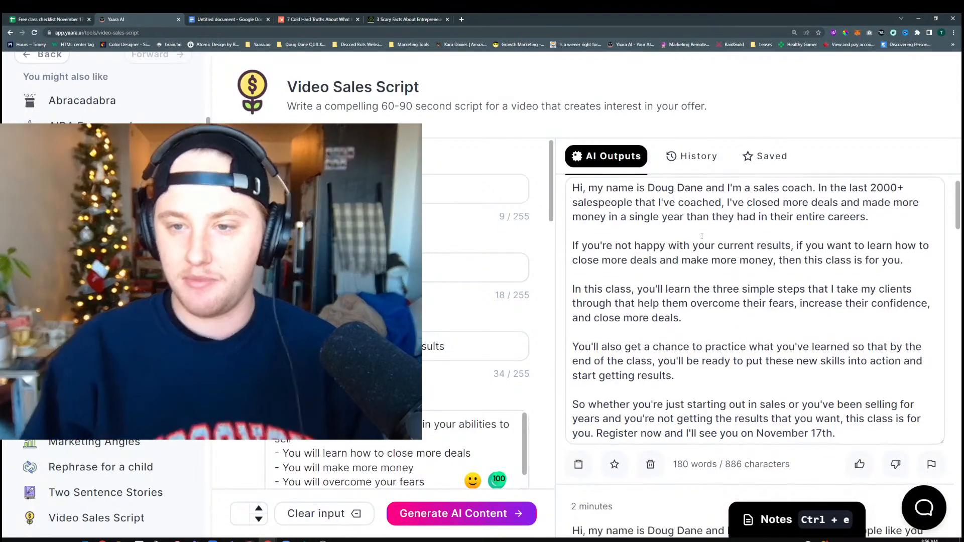
scroll(698, 238, up, 1)
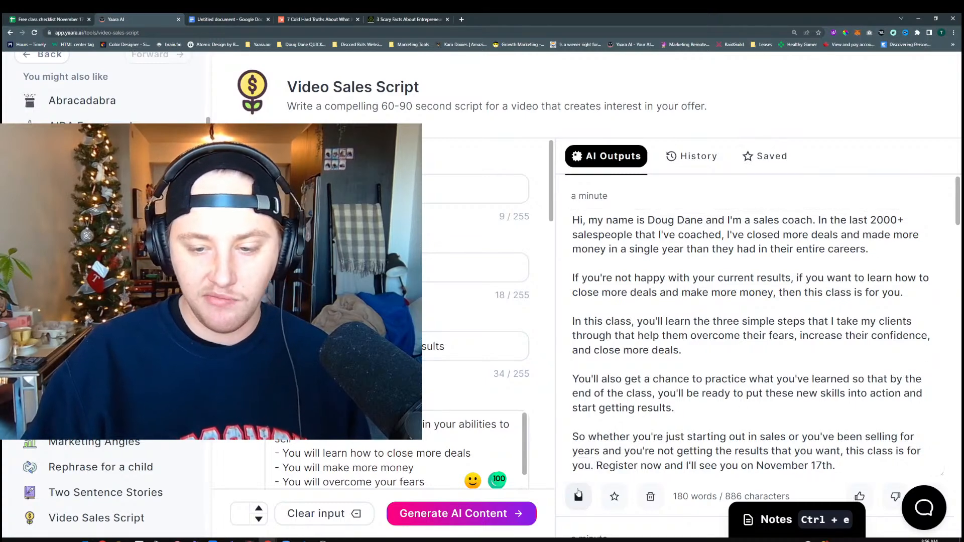
click(222, 19)
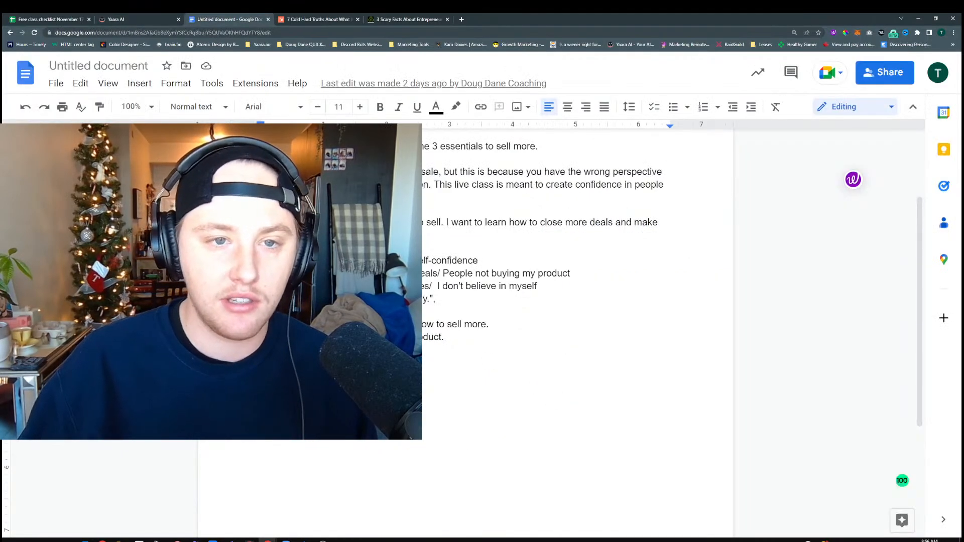
key(Return)
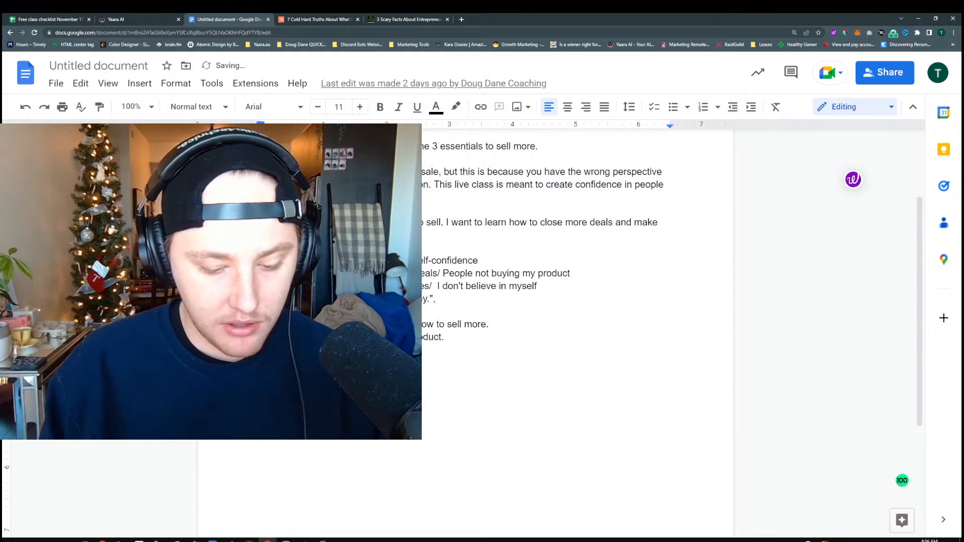
click(223, 107)
click(224, 271)
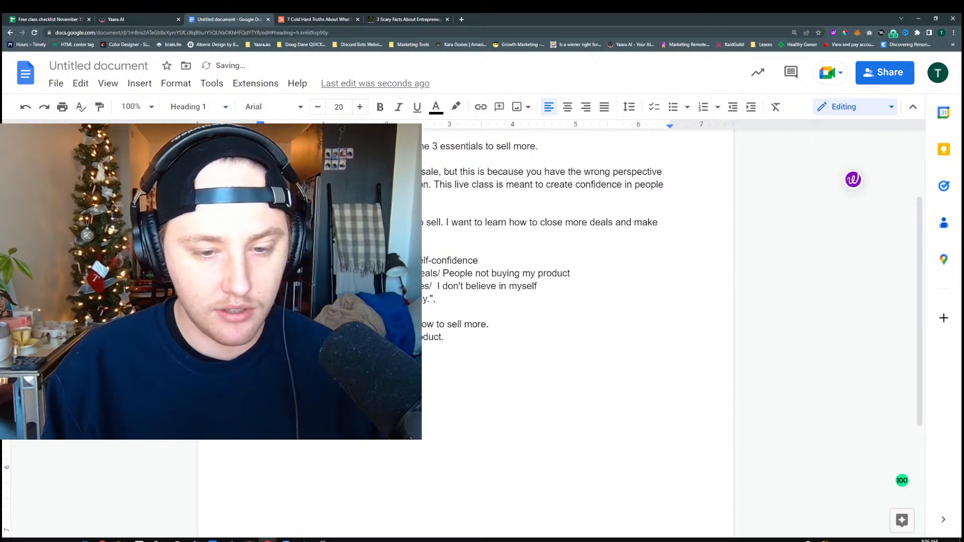
key(ctrl+v)
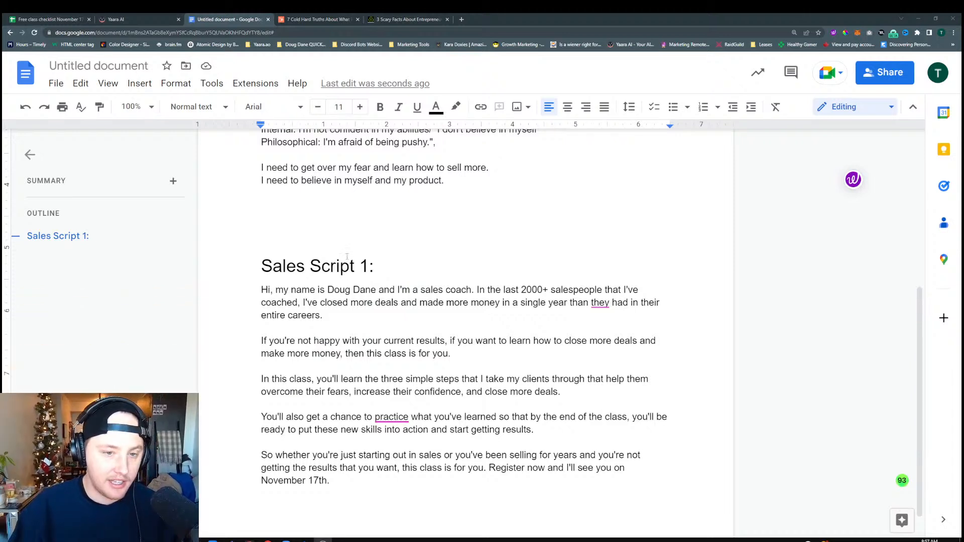
click(282, 266)
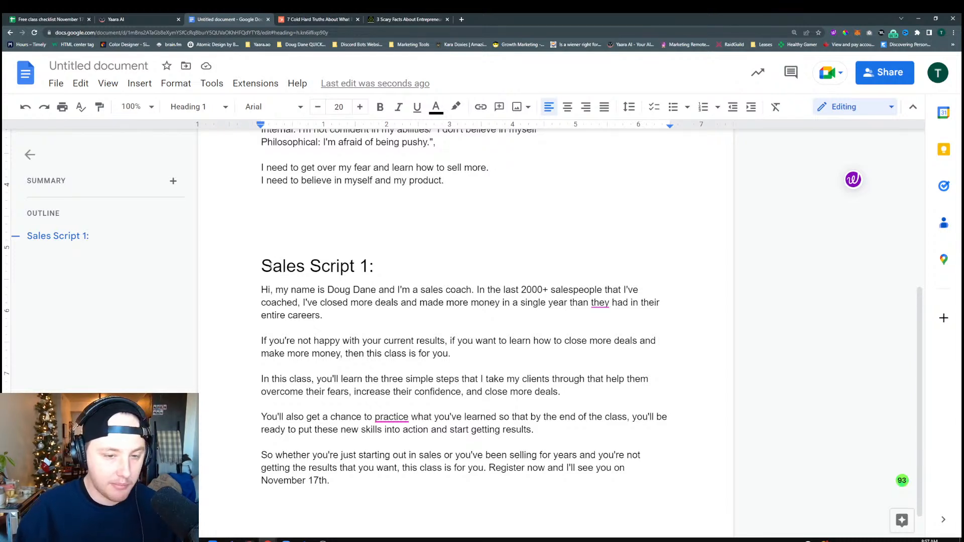
click(377, 290)
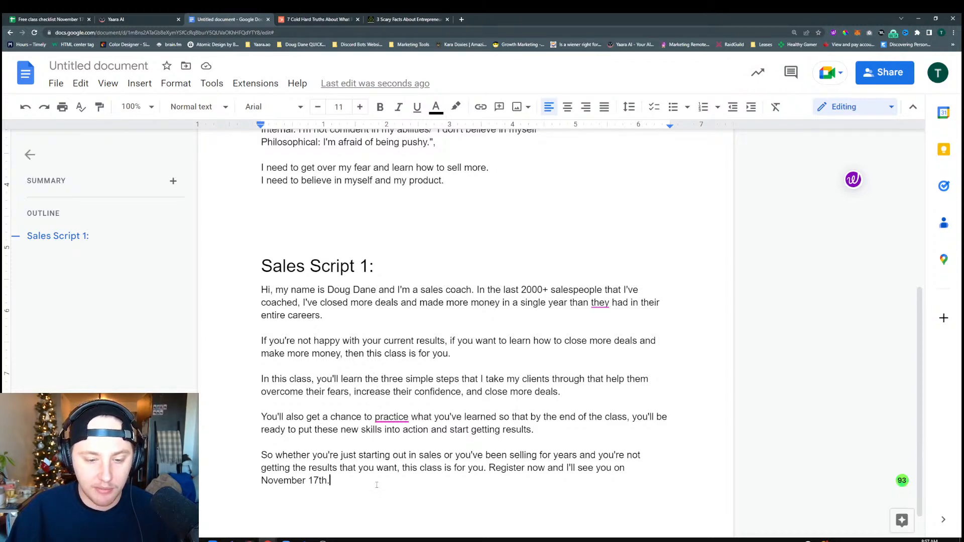
Return to Yaara AI and copy the second script, which says "Sales doesn't have to be scary" and offers 3 simple adjustments
click(114, 20)
scroll(615, 253, down, 8)
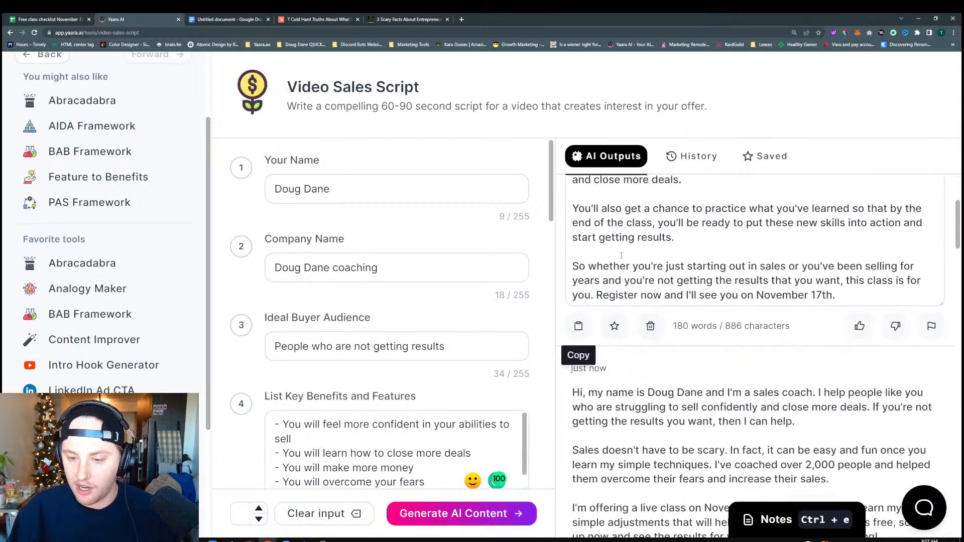
scroll(620, 280, up, 1)
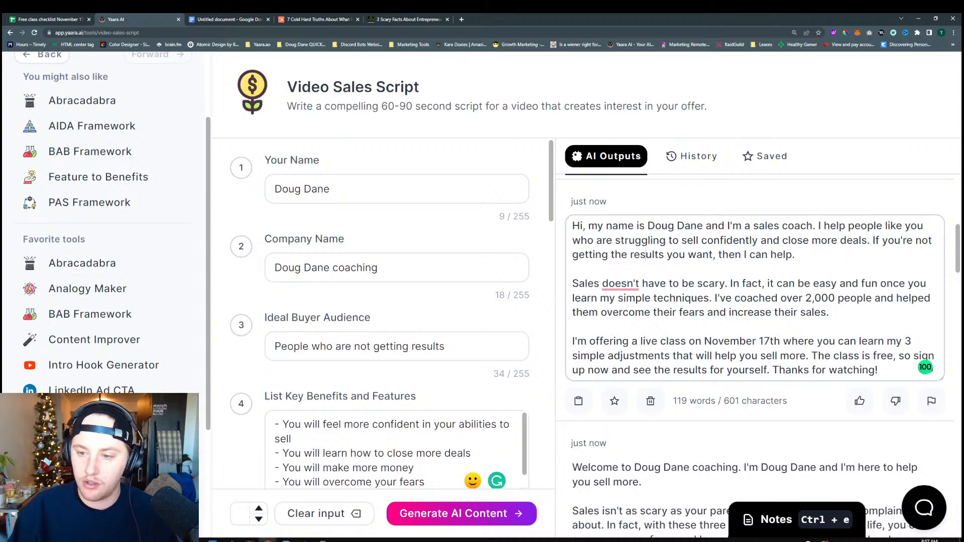
click(691, 283)
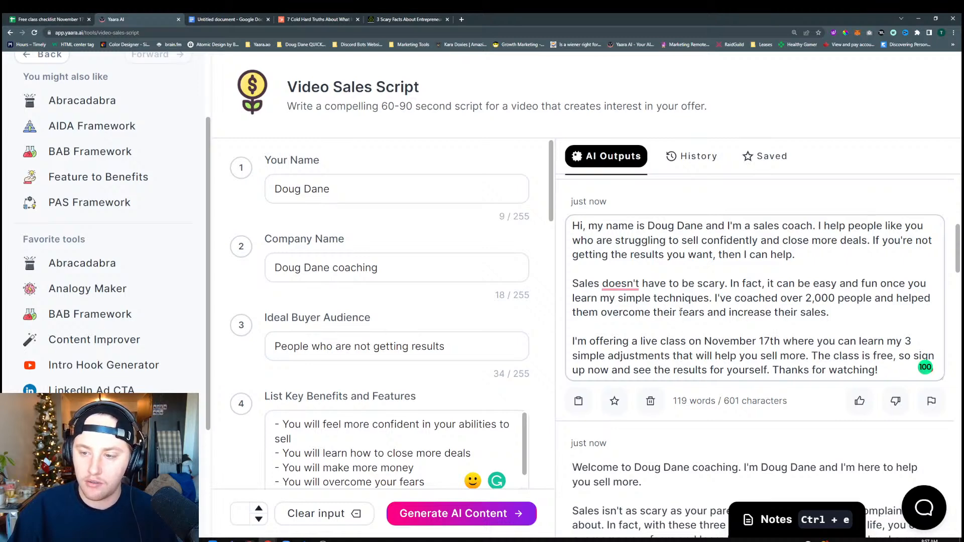
click(579, 401)
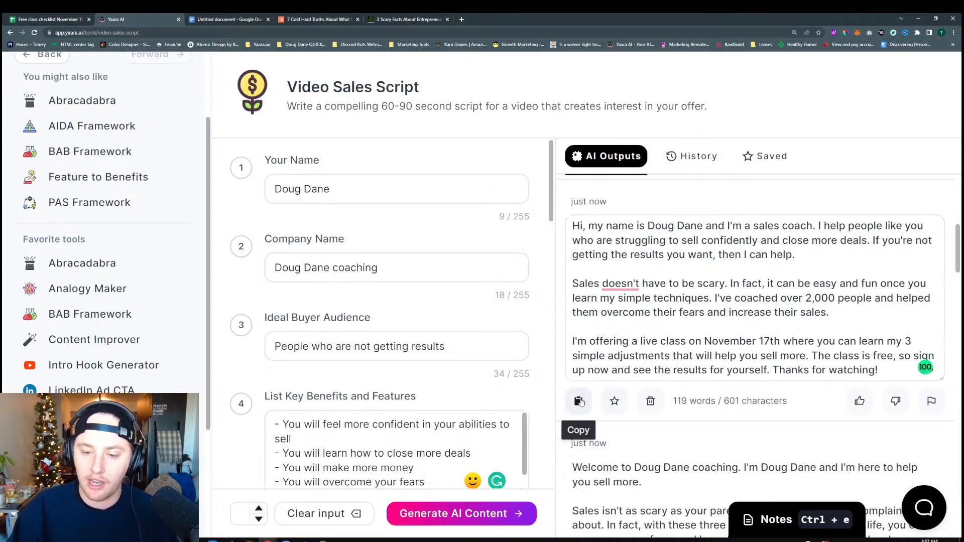
In the Google Docs document, add the Heading 1 "Sales Script 2:" on a new page and paste the copied script below it
click(229, 20)
key(ctrl+Return)
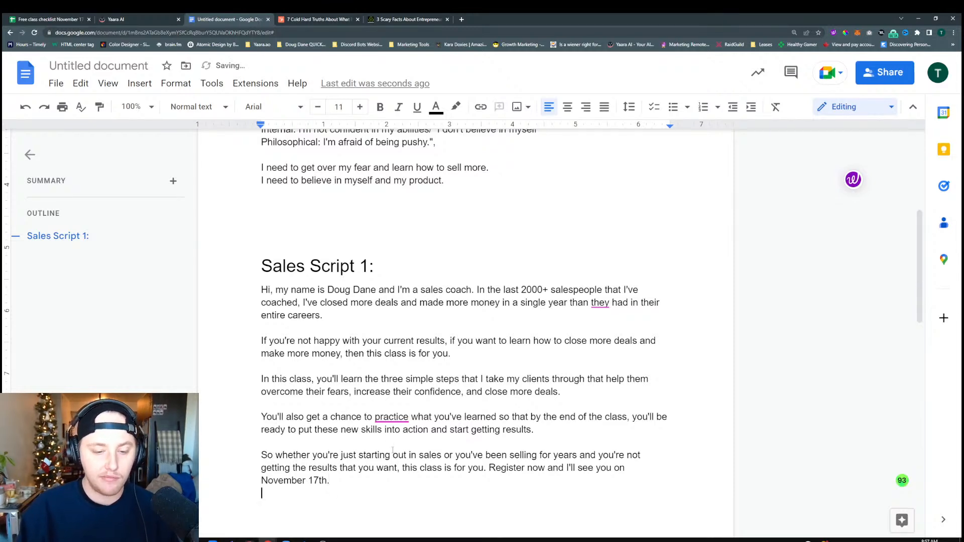
click(196, 106)
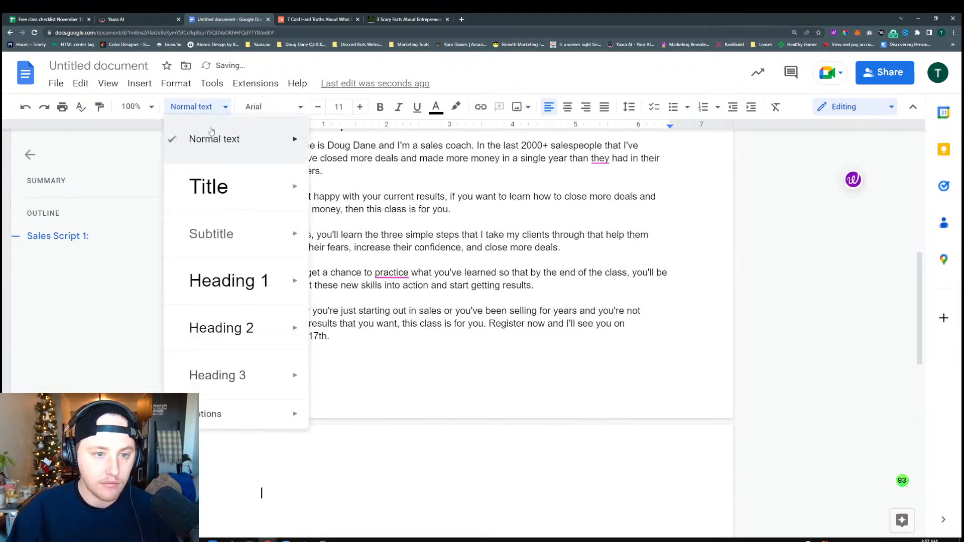
click(229, 281)
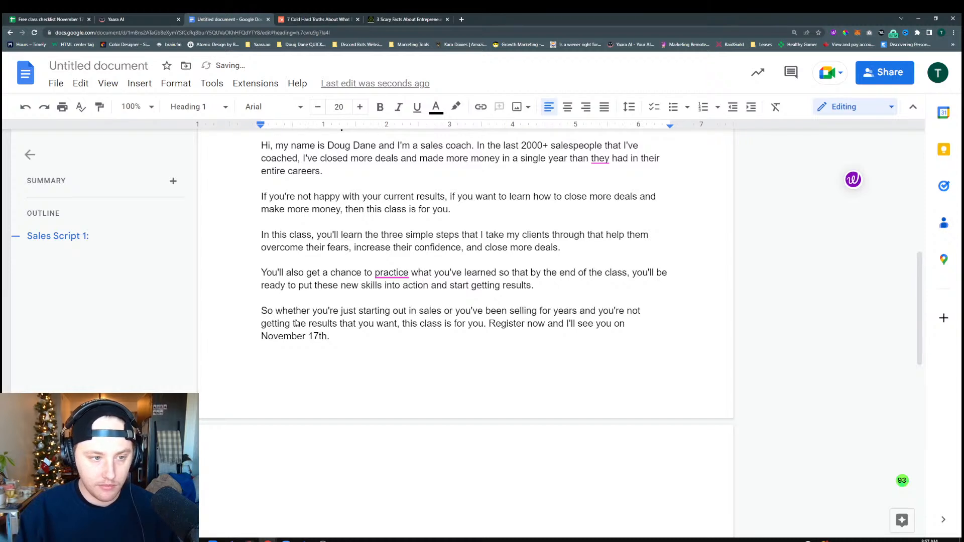
text(Sales SCrip)
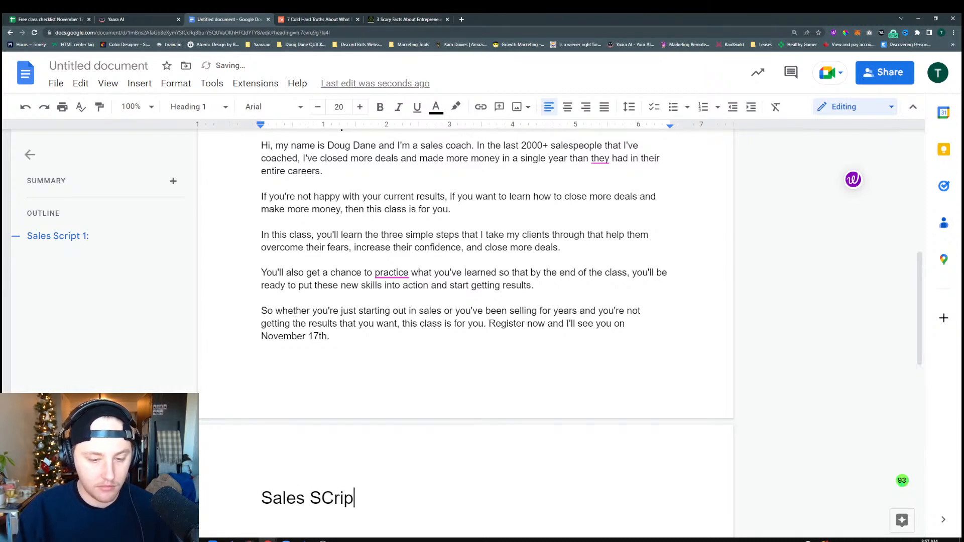
text(t)
key(BackSpace)
key(BackSpace)
key(BackSpace)
key(BackSpace)
key(BackSpace)
text(c)
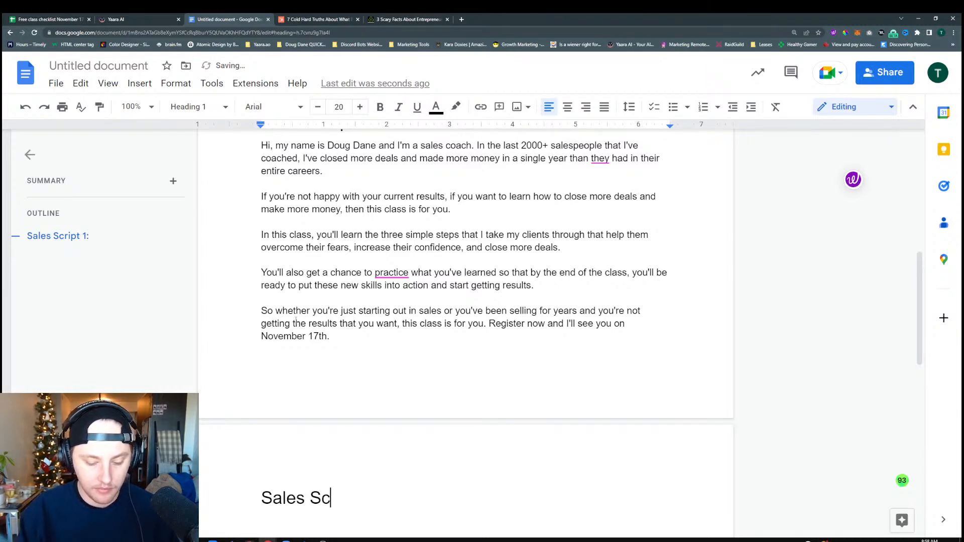
text(ript 2:)
key(Return)
key(ctrl+v)
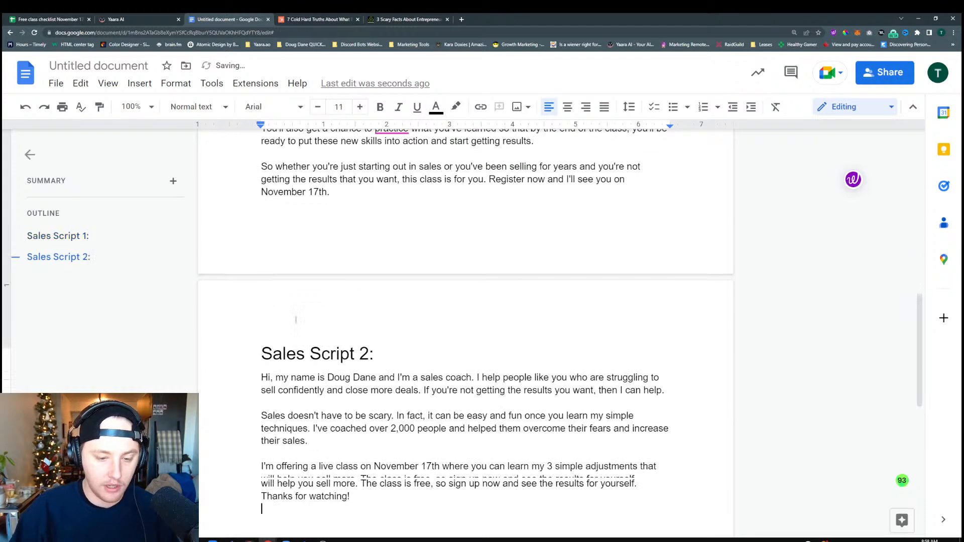
Return to Yaara AI, review the generated scripts, and copy the one that introduces a "professional sales coach" and promises results in "just 60-90 minutes"
click(115, 20)
key(ctrl+Return)
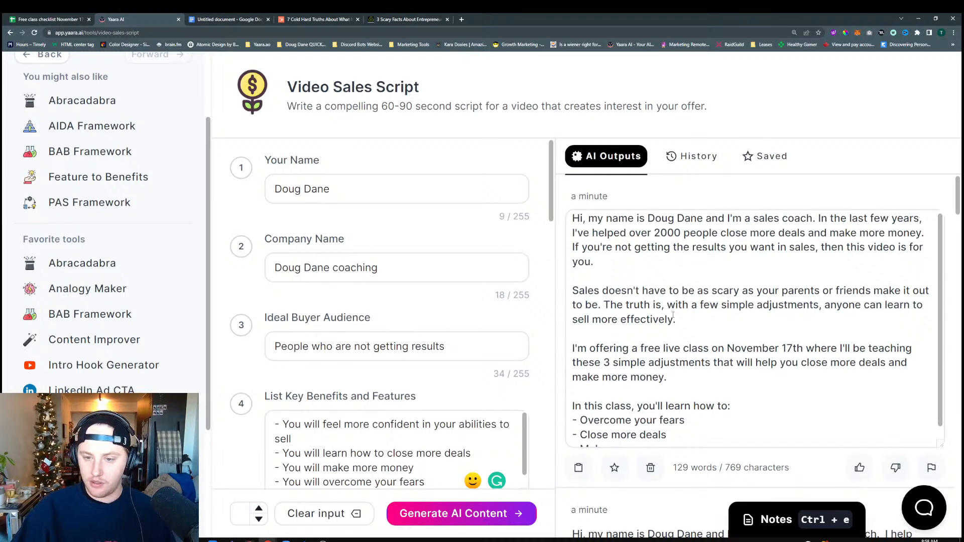
scroll(673, 314, down, 1)
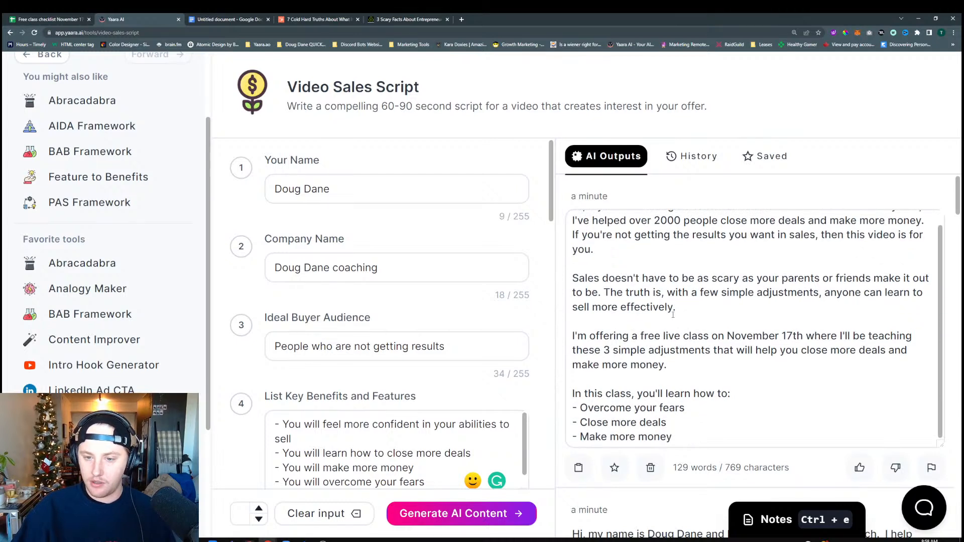
click(580, 464)
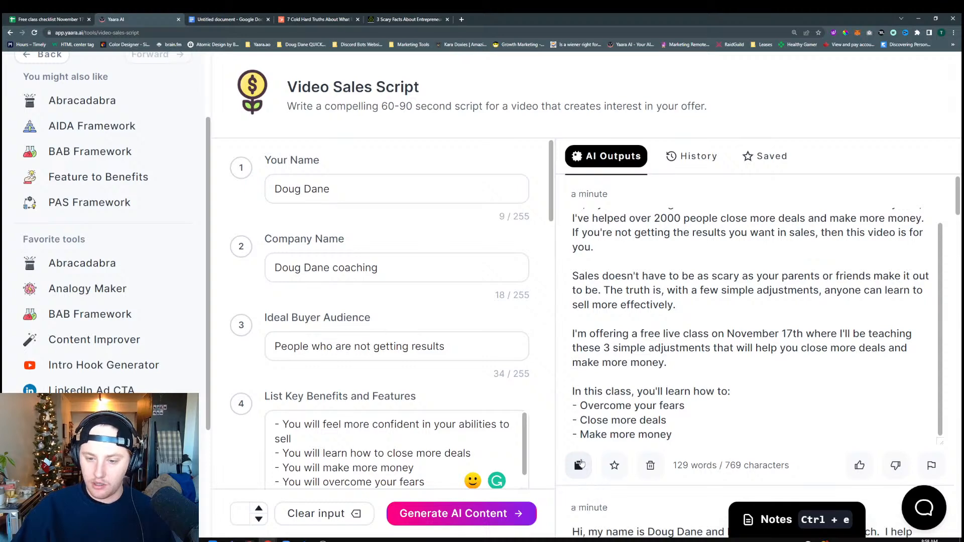
scroll(604, 429, down, 3)
scroll(604, 429, down, 2)
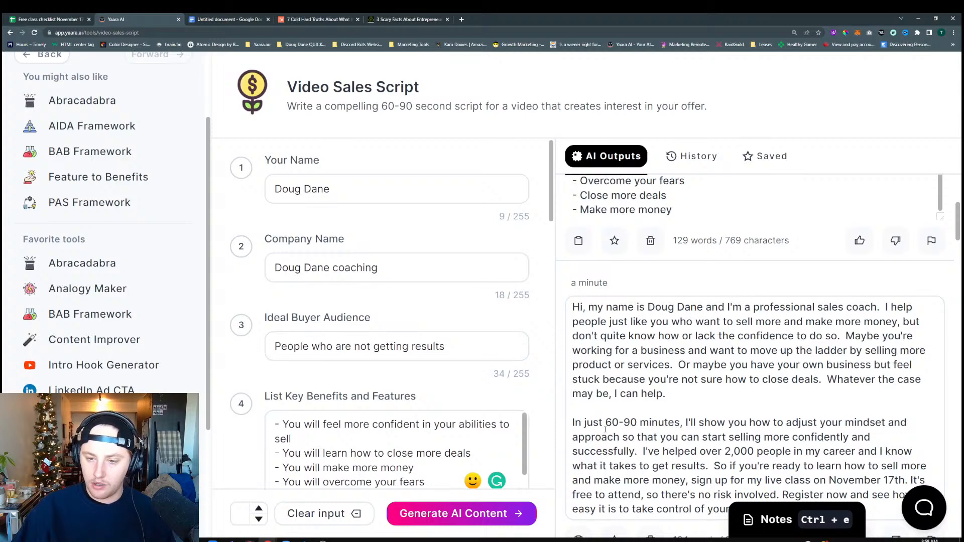
scroll(605, 429, down, 2)
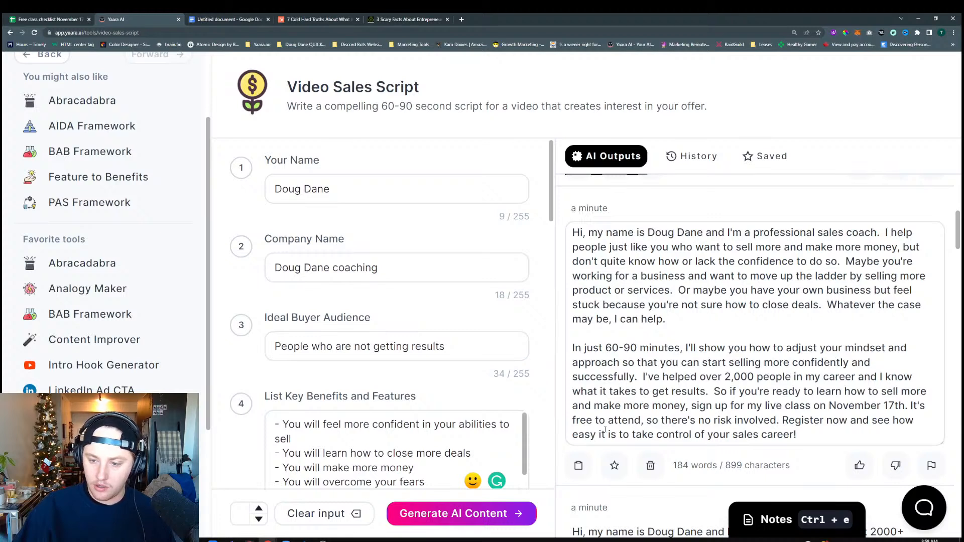
click(582, 463)
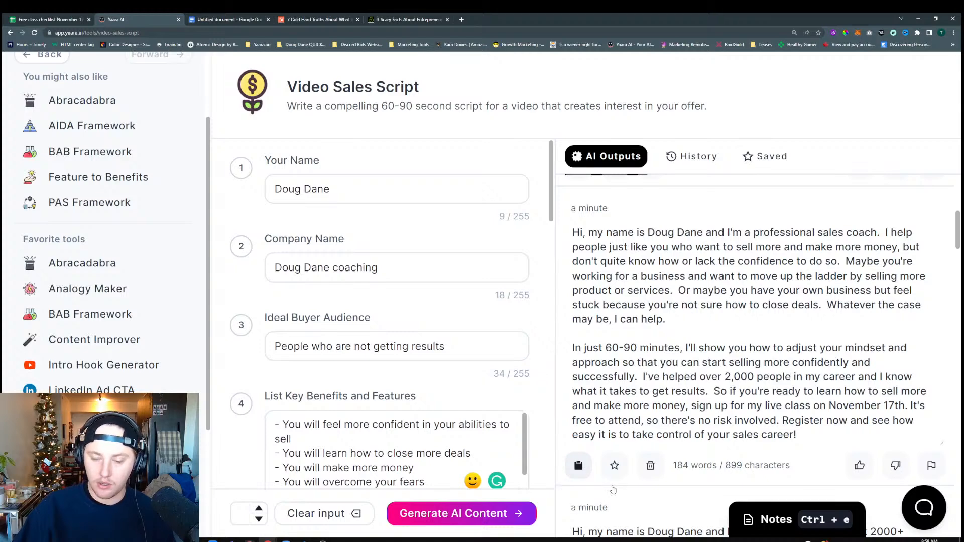
In the Google Docs document, add the line "Sales Script 3" below the second script and paste the copied script under it
click(211, 22)
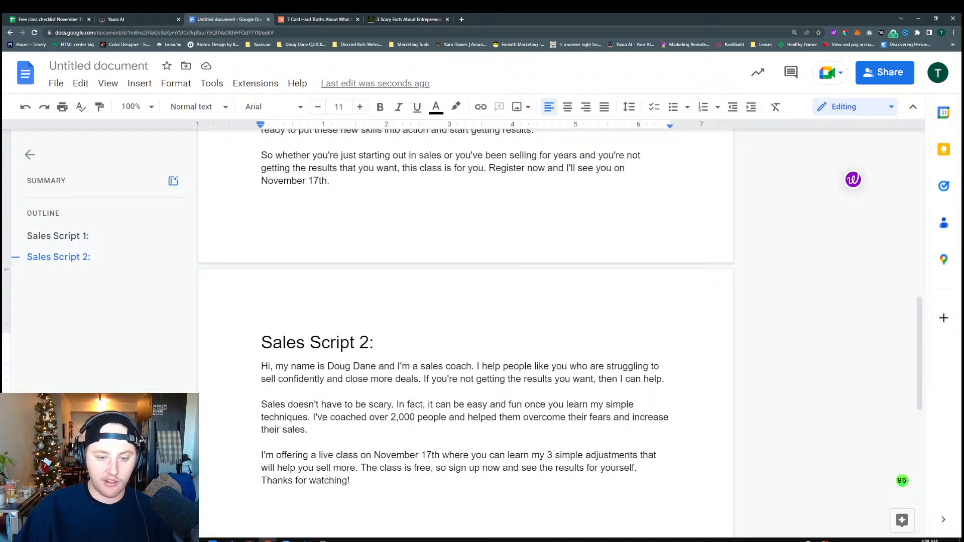
scroll(323, 417, down, 3)
key(Return)
text(Sales Script 3)
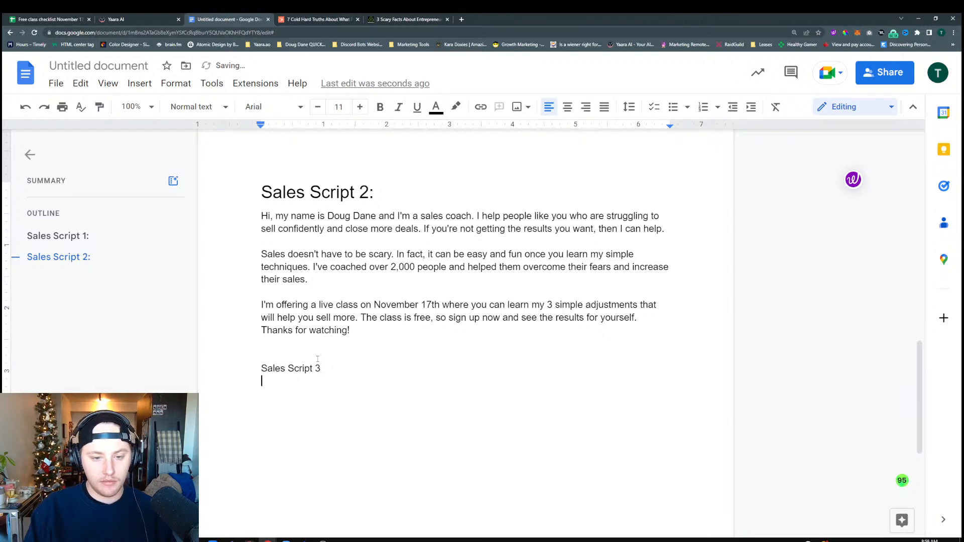
key(ctrl+v)
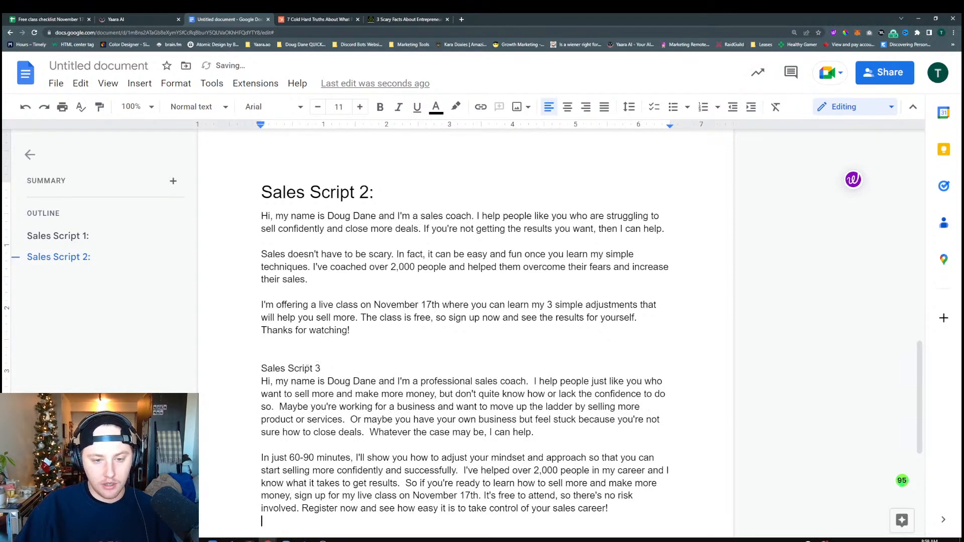
Format the "Sales Script 3" line as Heading 1 and add a colon at its end
key(shift+Home)
click(196, 107)
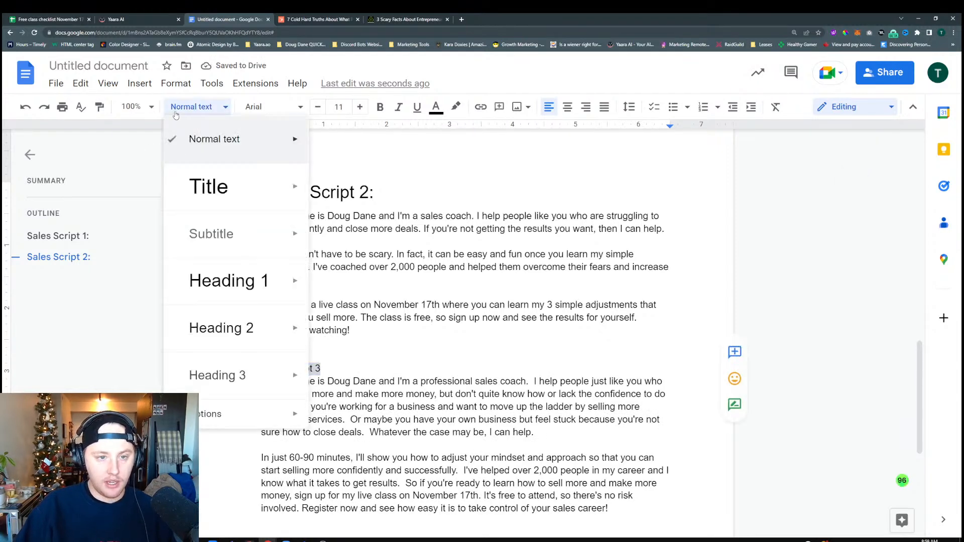
mouse_move(204, 298)
click(369, 273)
click(370, 399)
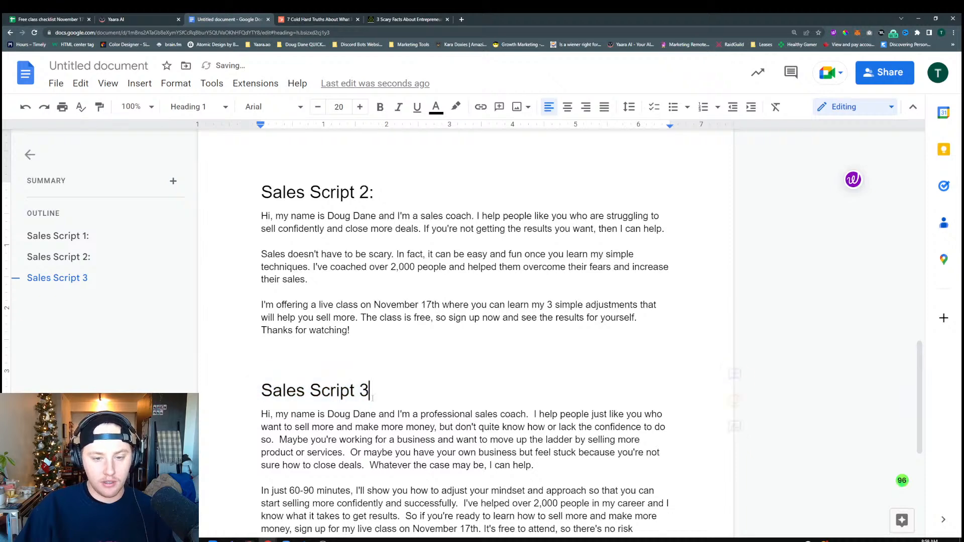
text(:)
Format the "Storybrand" line at the start of the document as Heading 1
scroll(376, 252, up, 7)
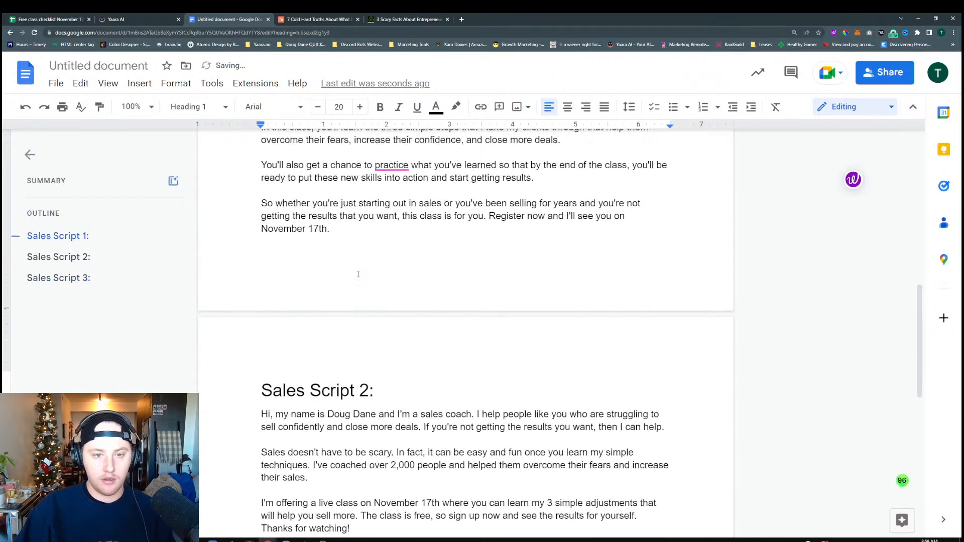
scroll(376, 252, up, 7)
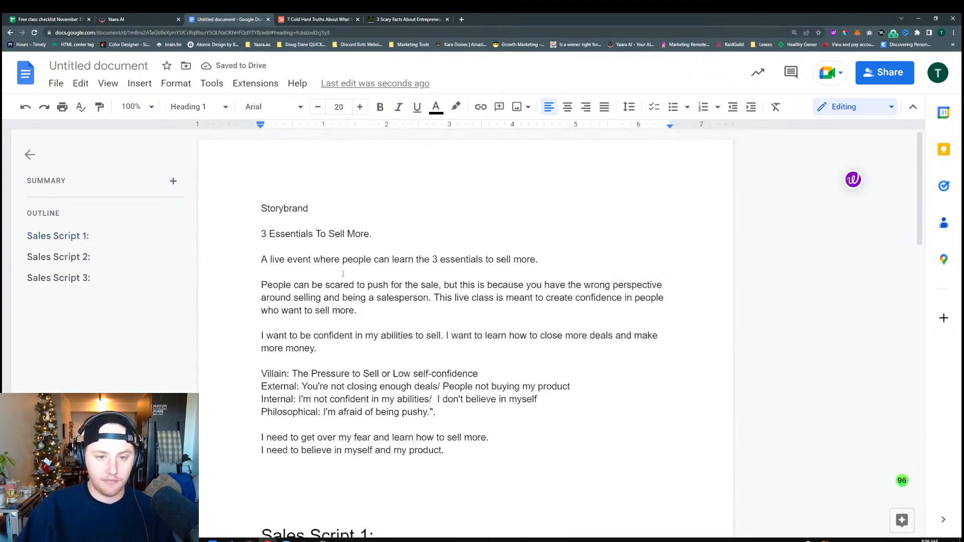
click(452, 449)
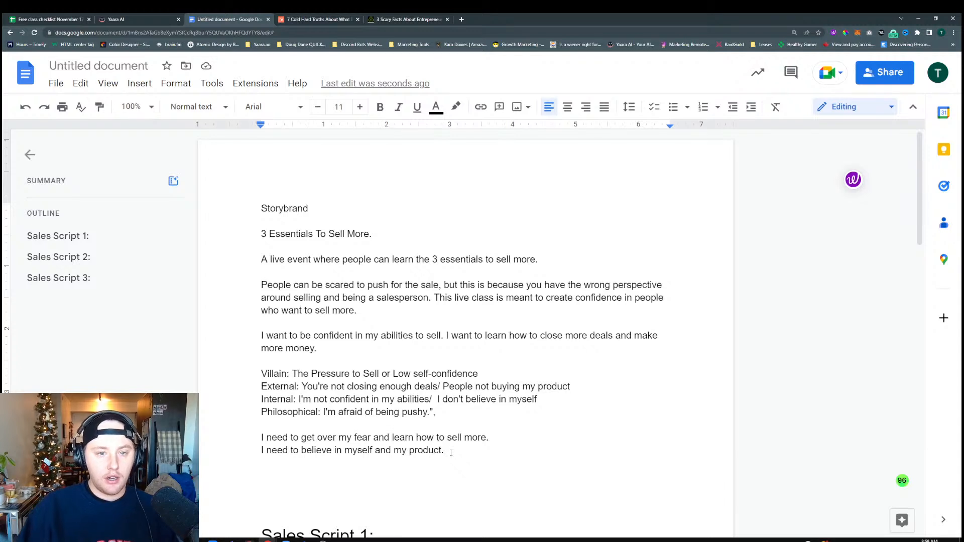
drag(335, 213, 260, 208)
click(198, 107)
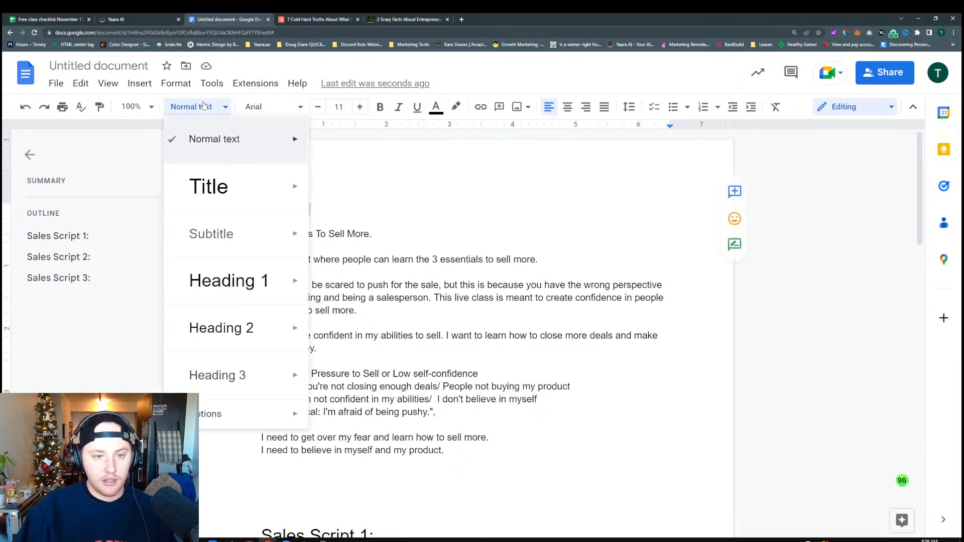
click(232, 293)
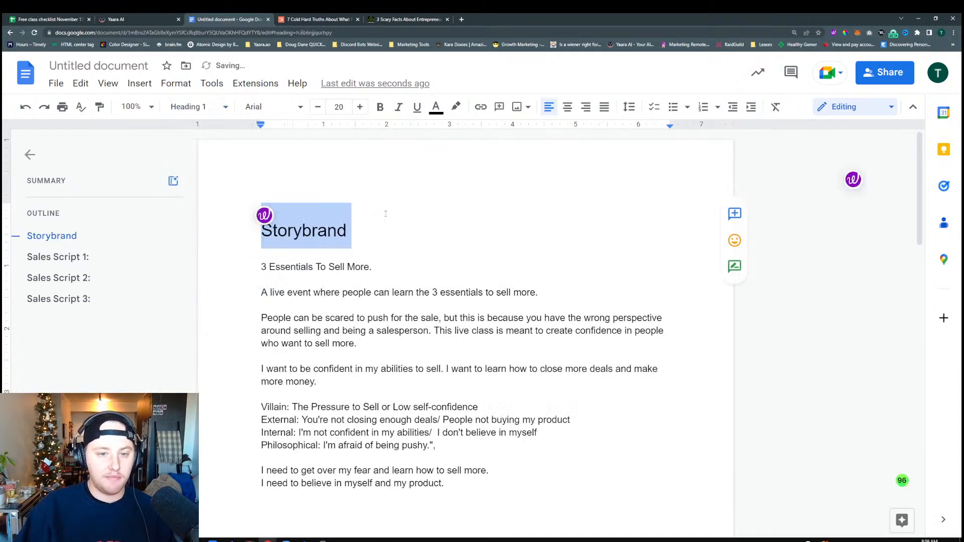
click(385, 215)
scroll(435, 290, down, 7)
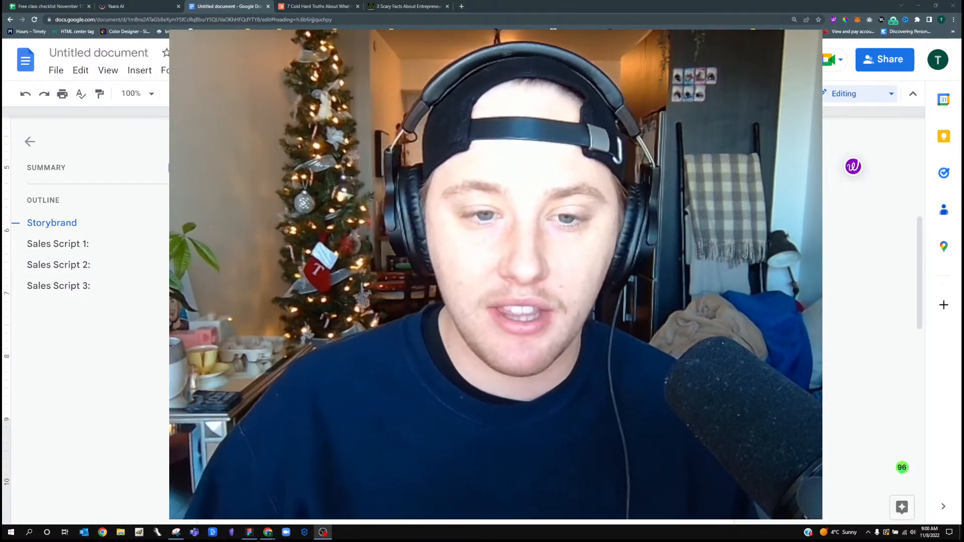
scroll(465, 322, down, 6)
scroll(466, 321, down, 5)
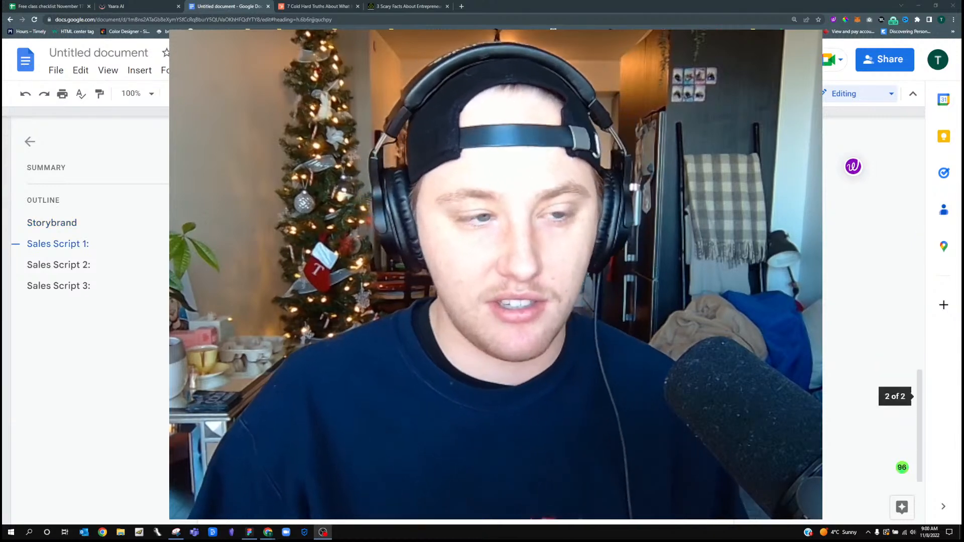